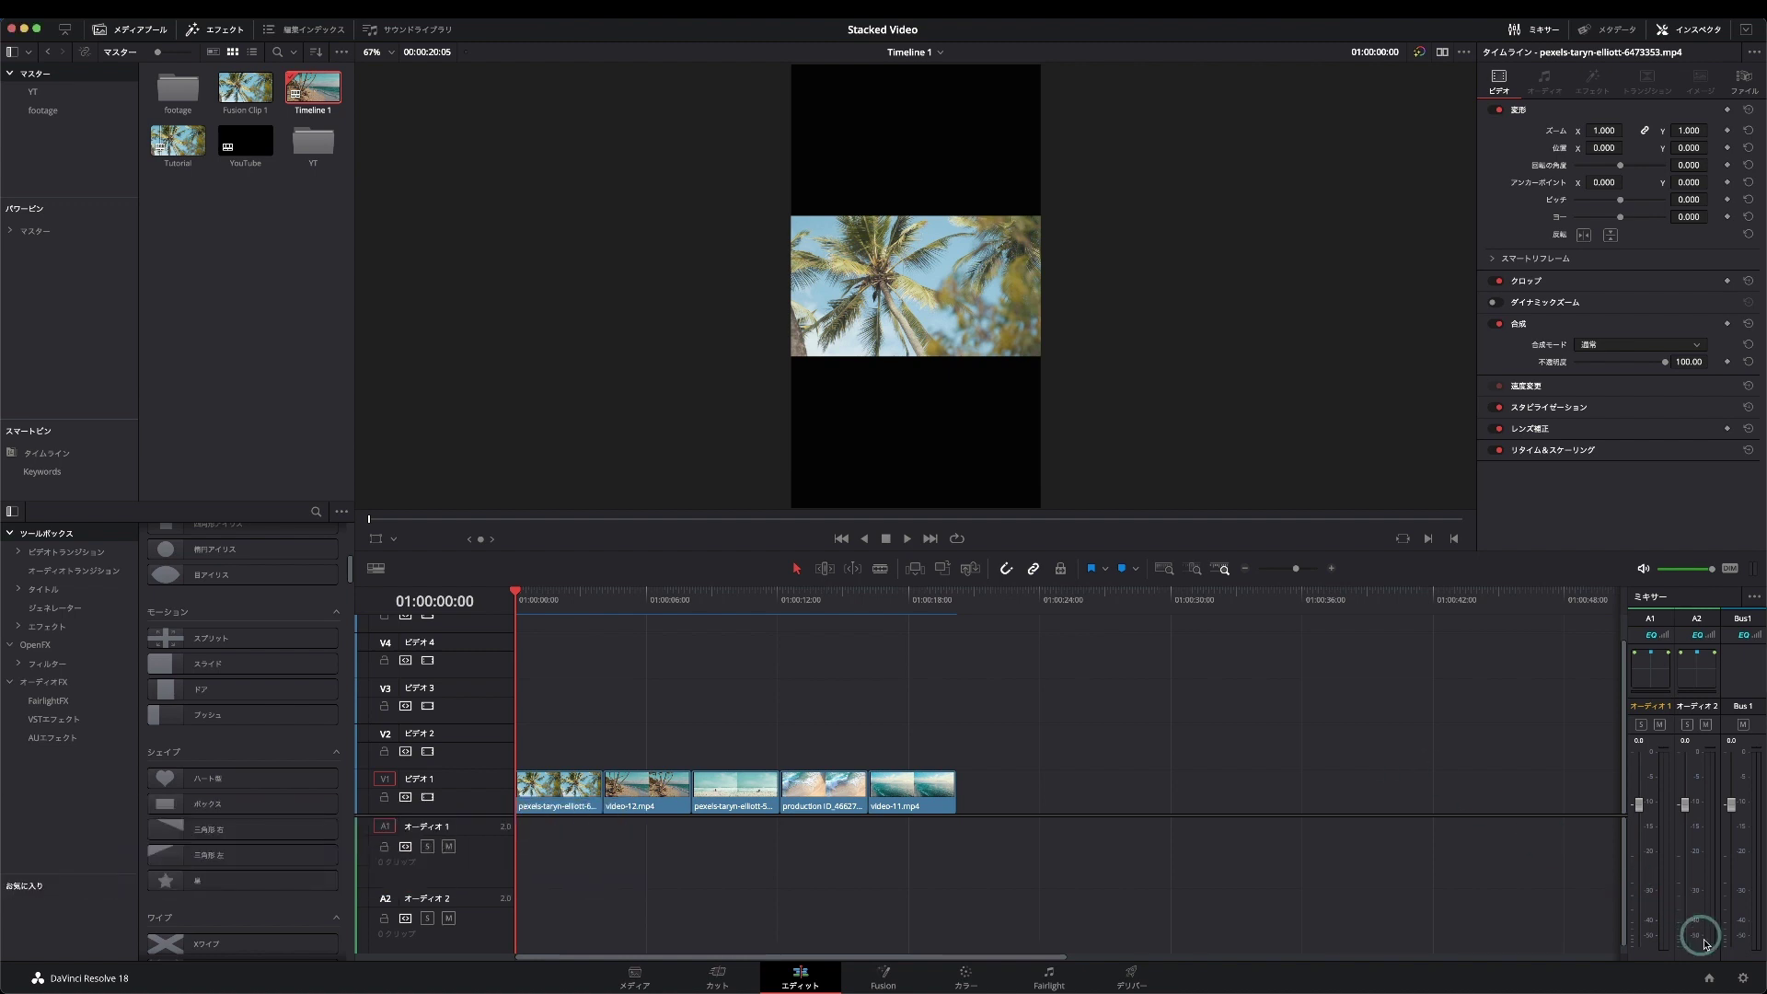
Set the timeline resolution to custom 1080 x 1920 in Master Settings and save the project settings
left_click(1742, 977)
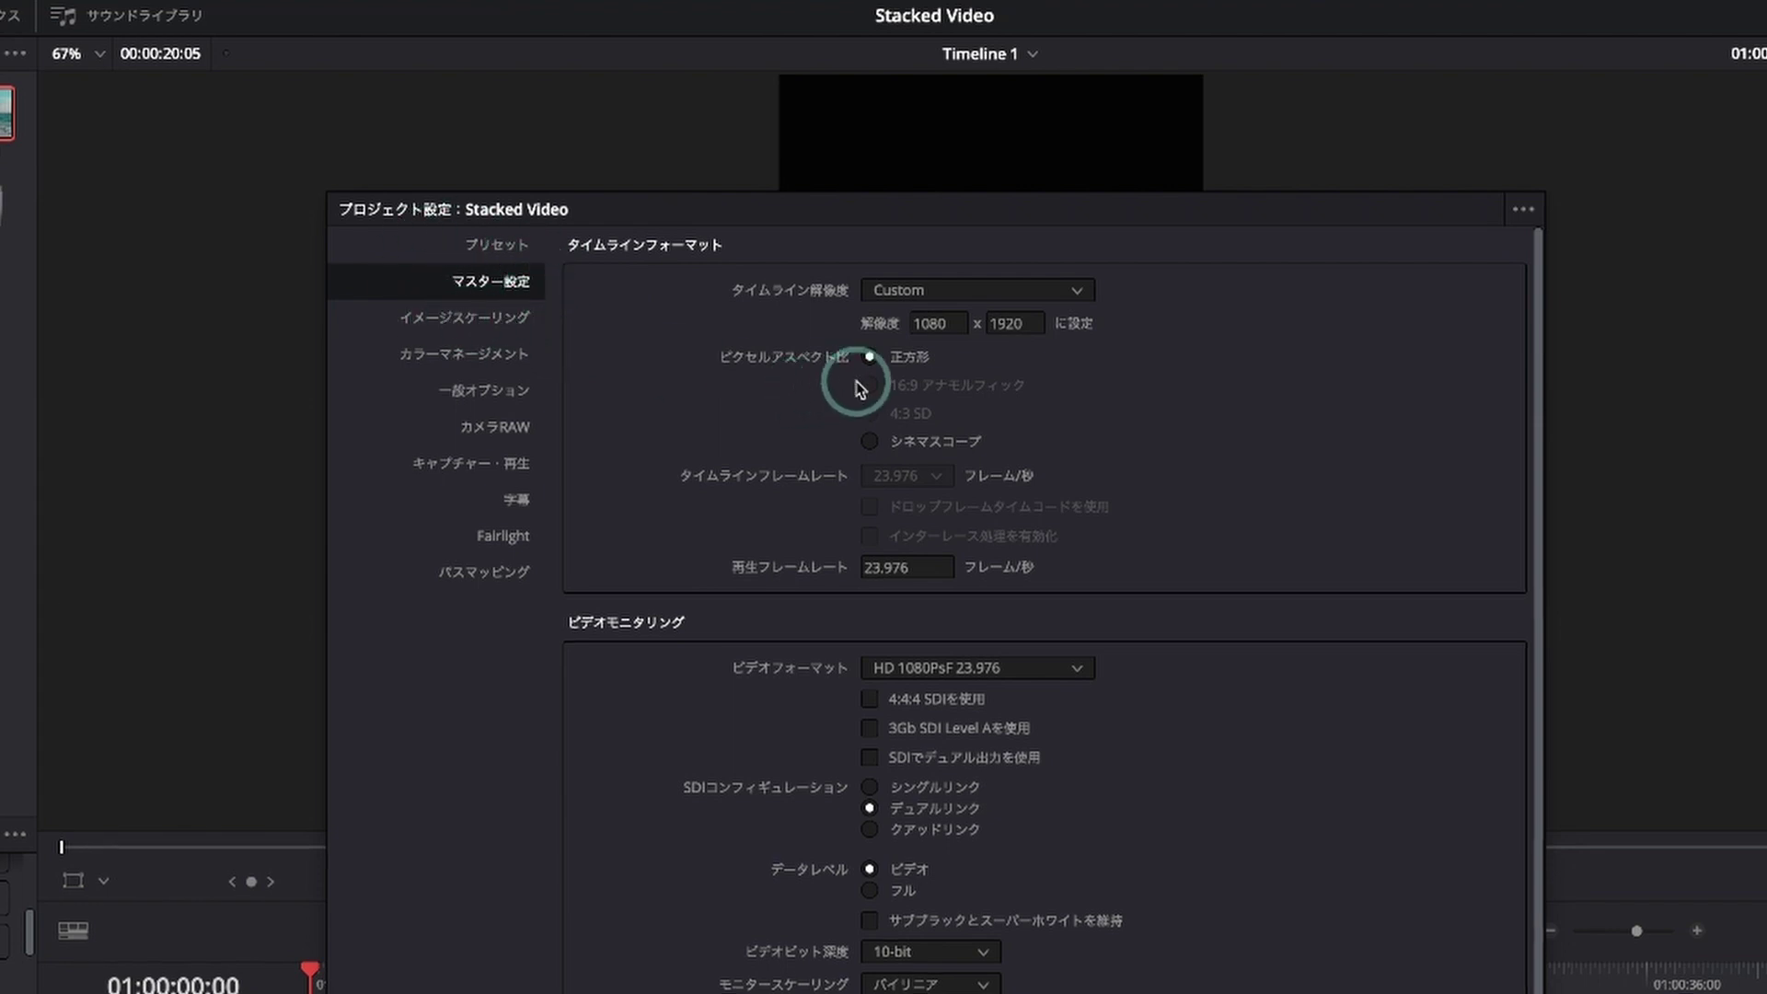
left_click(931, 323)
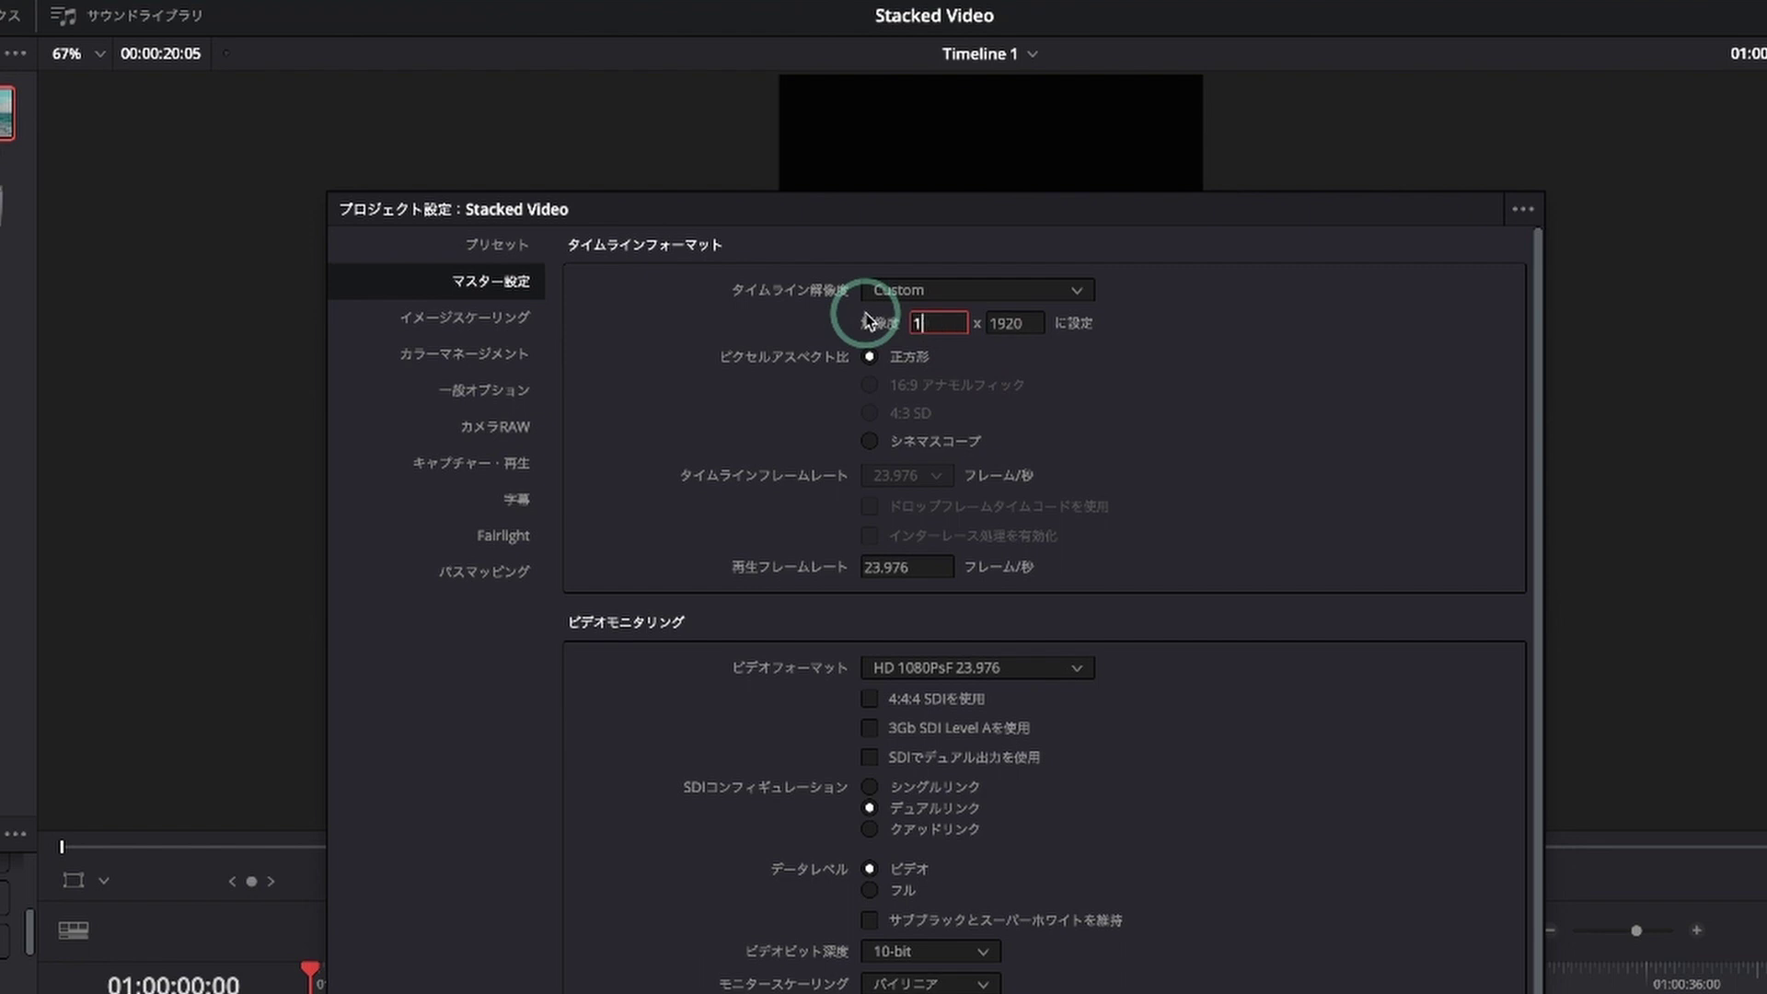
left_click(1036, 324)
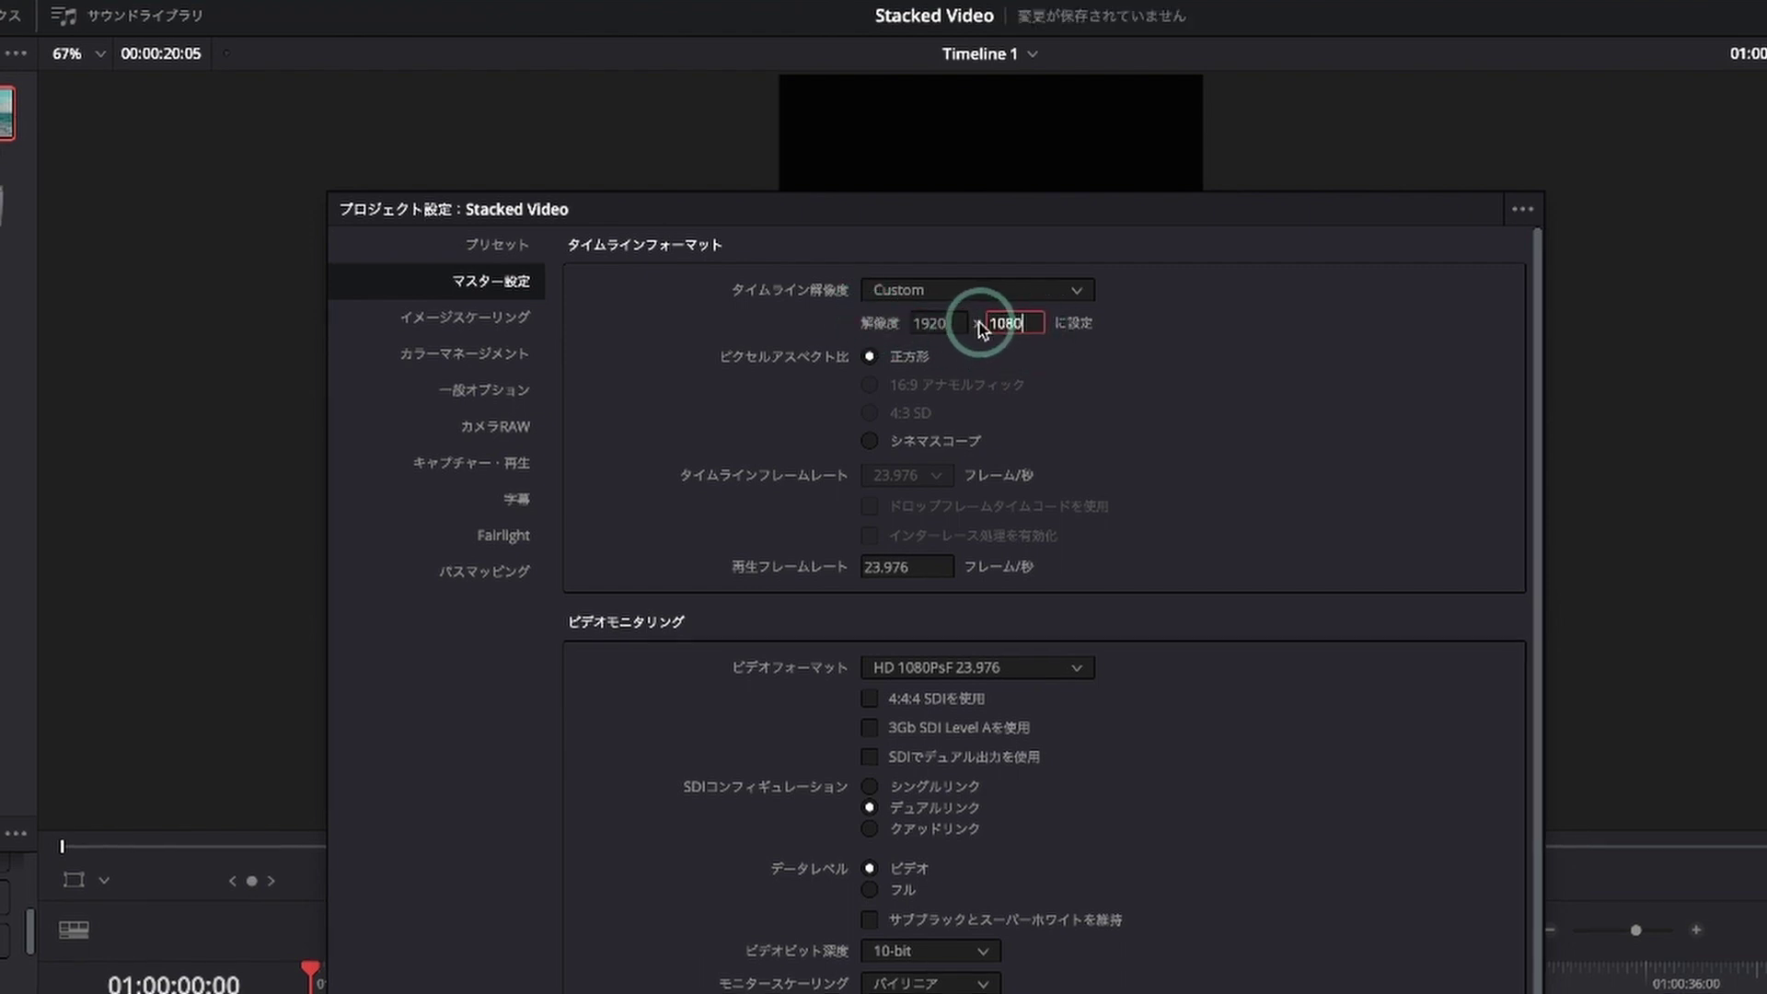
left_click(1184, 375)
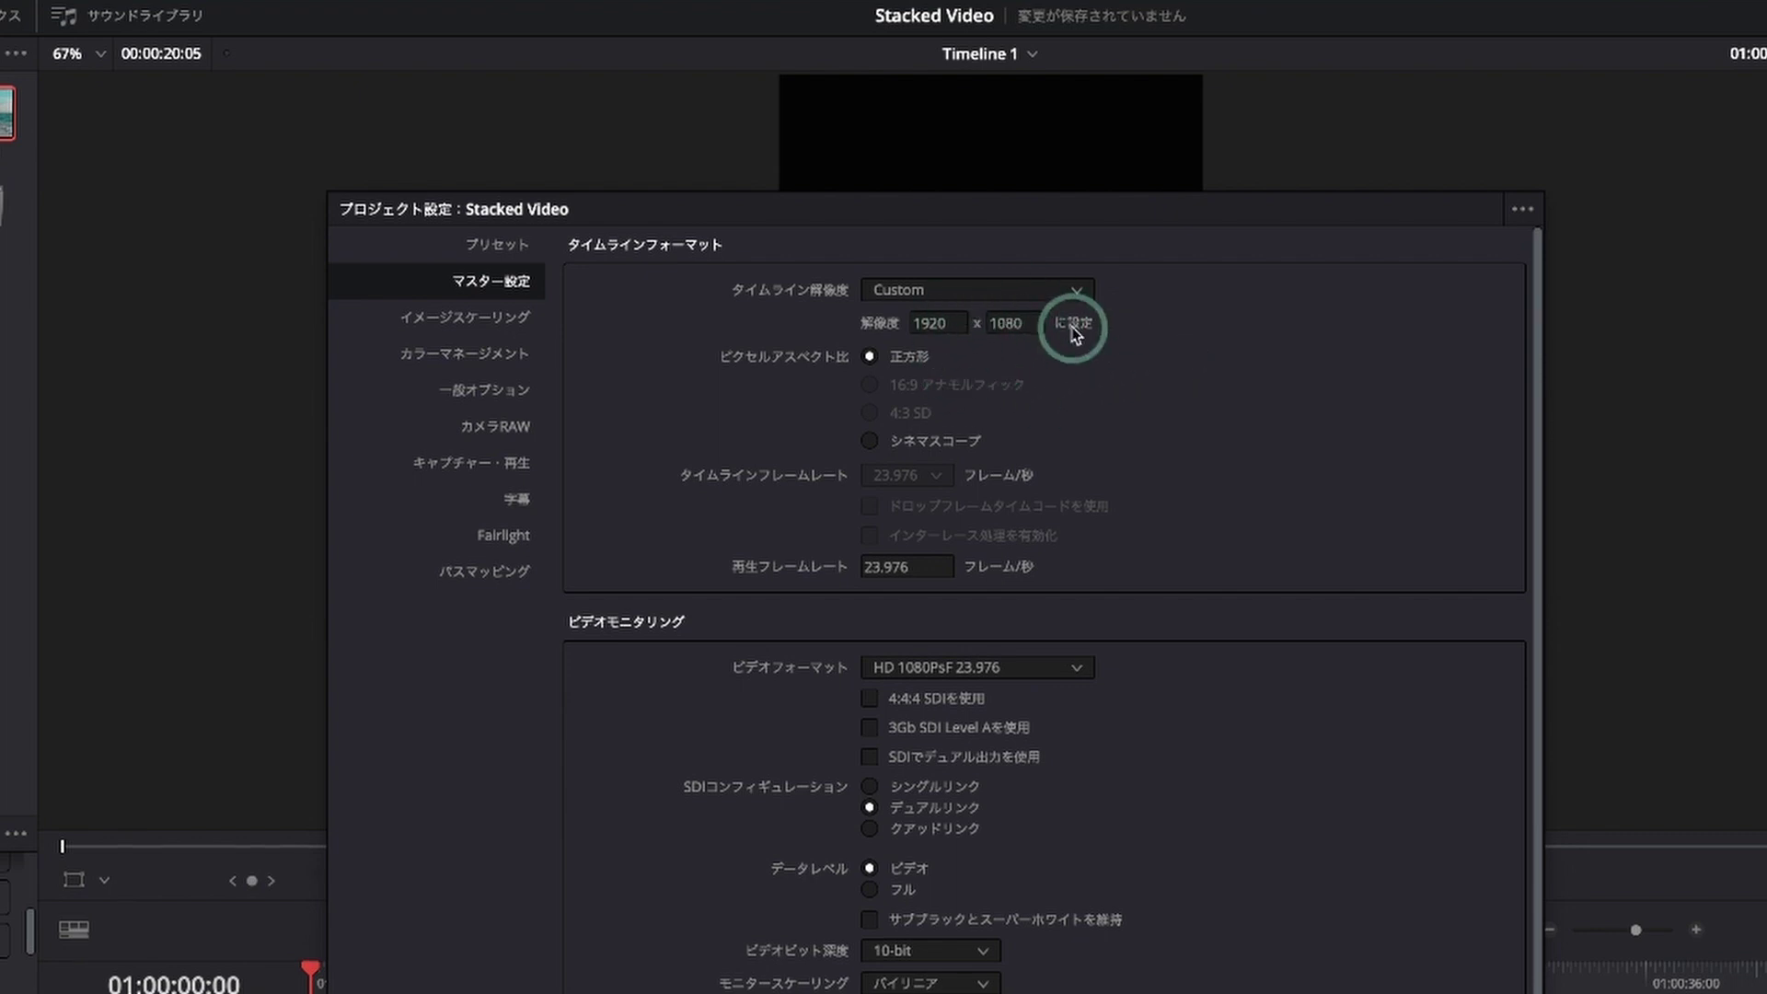
left_click(895, 322)
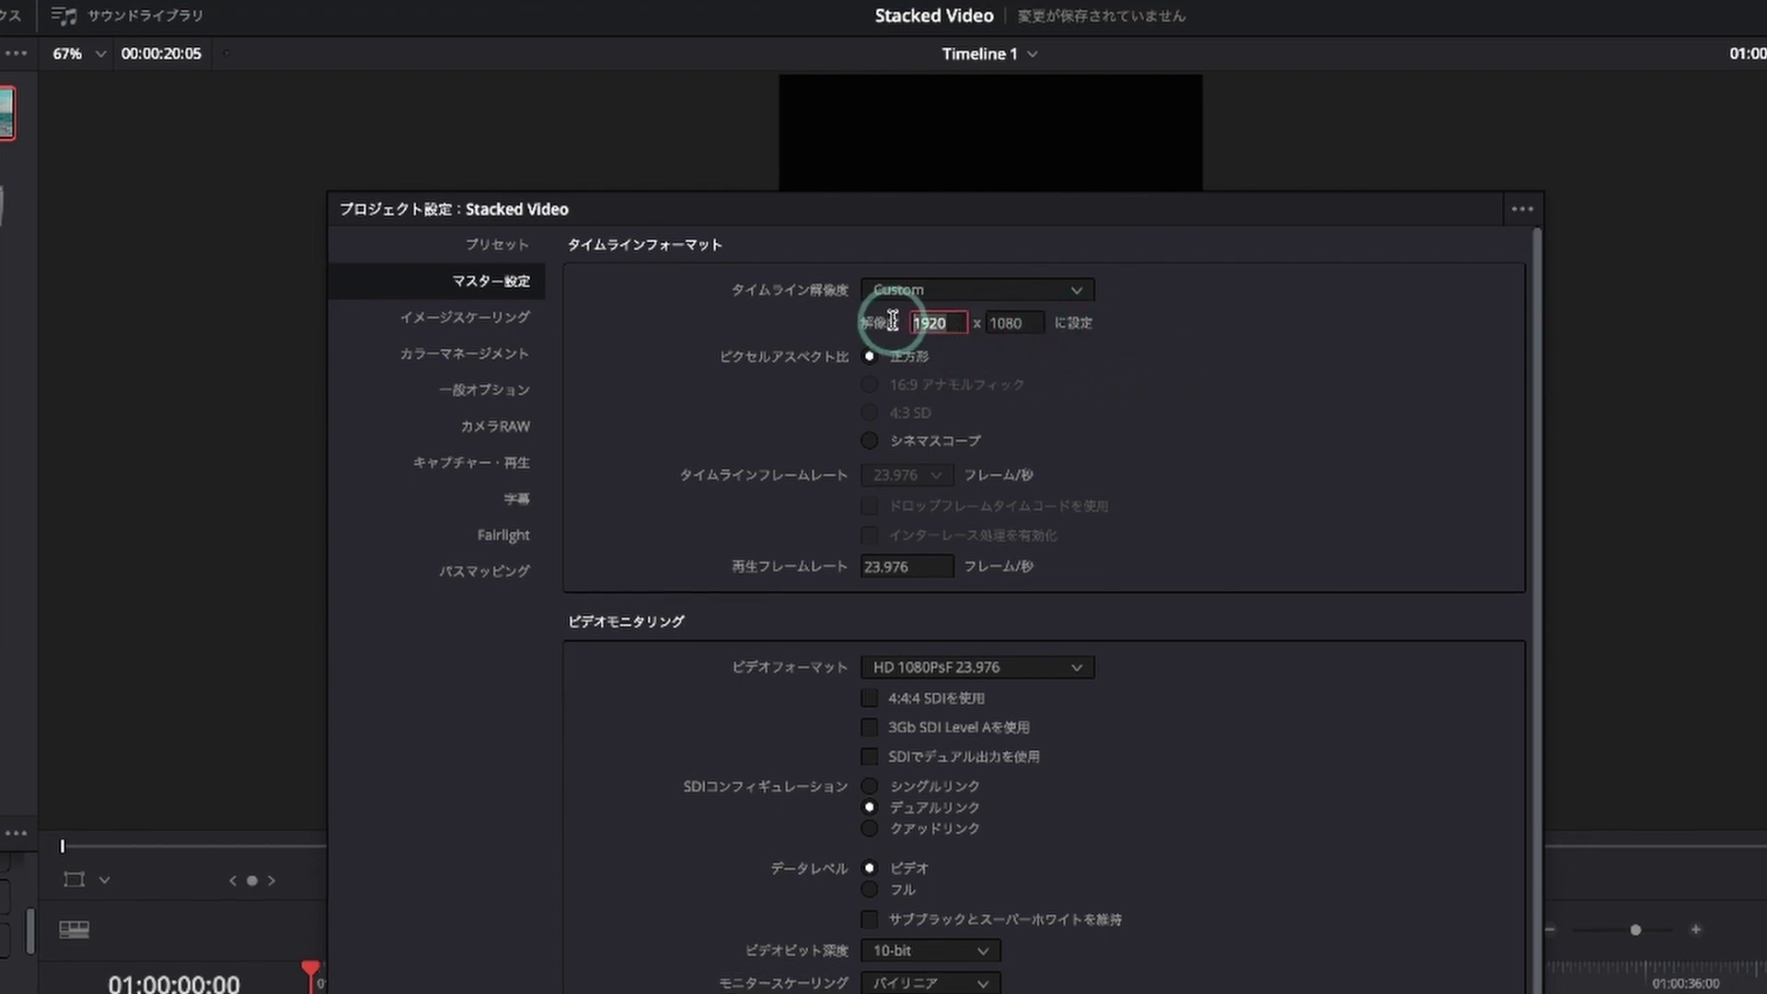
type("80")
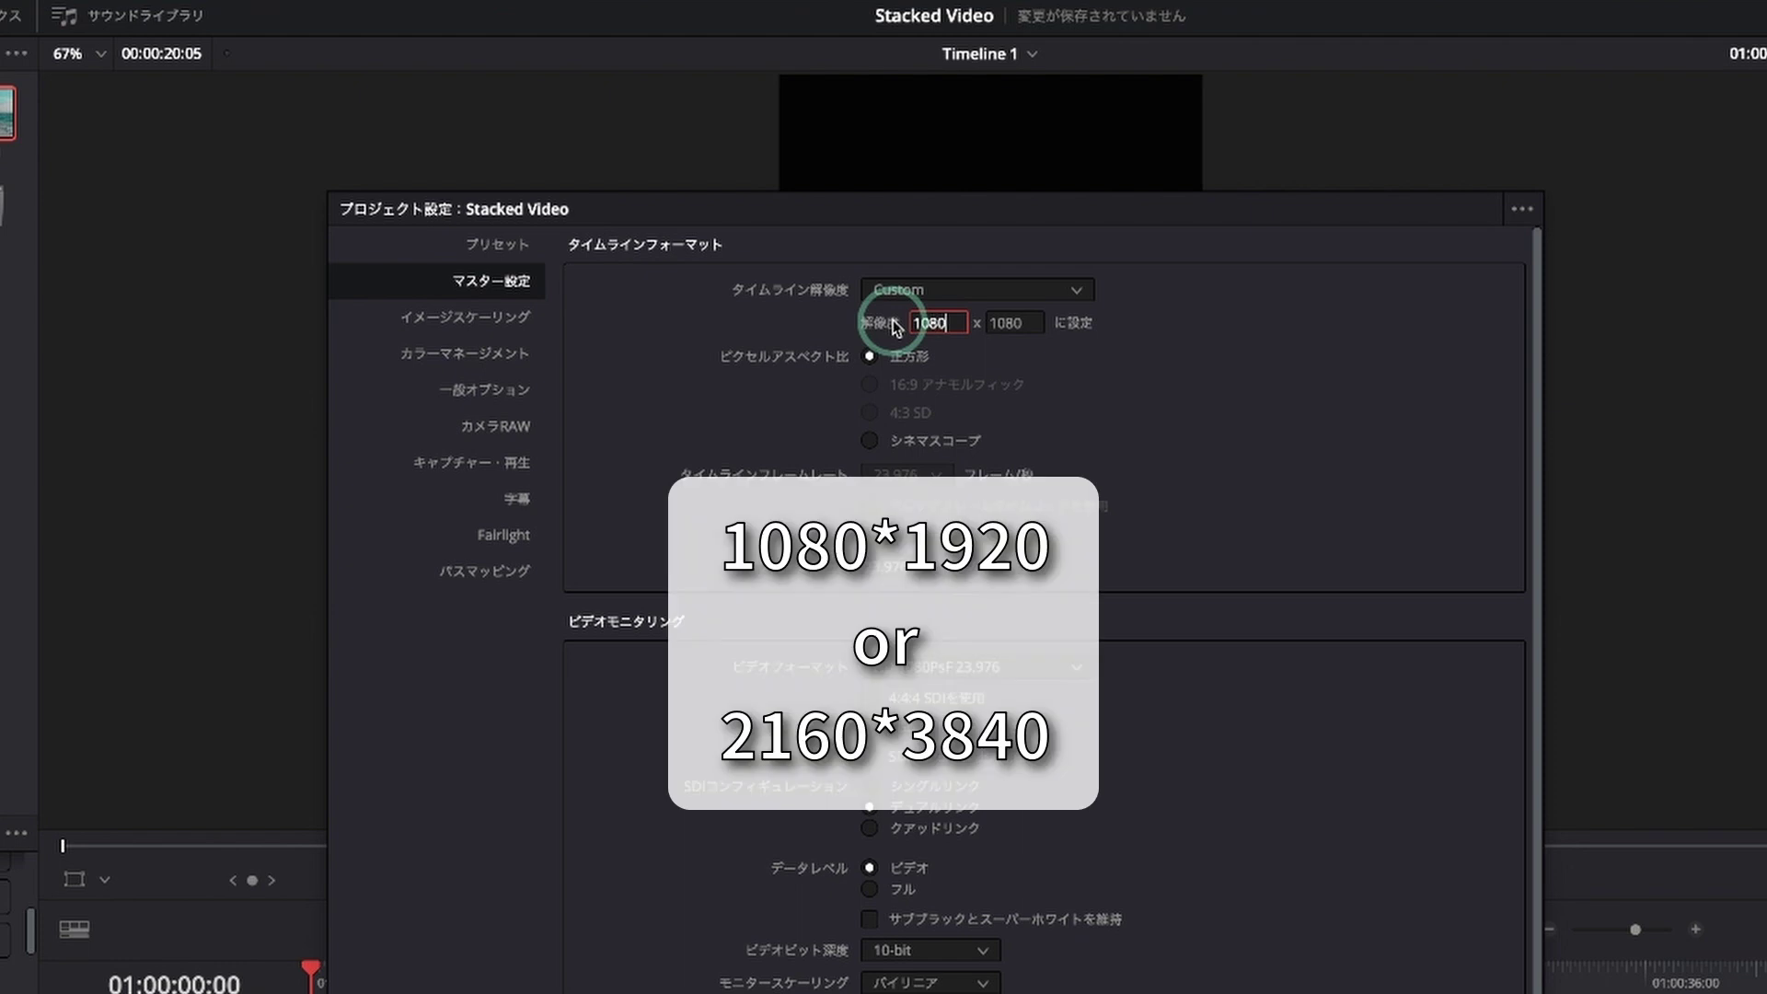
left_click(1033, 323)
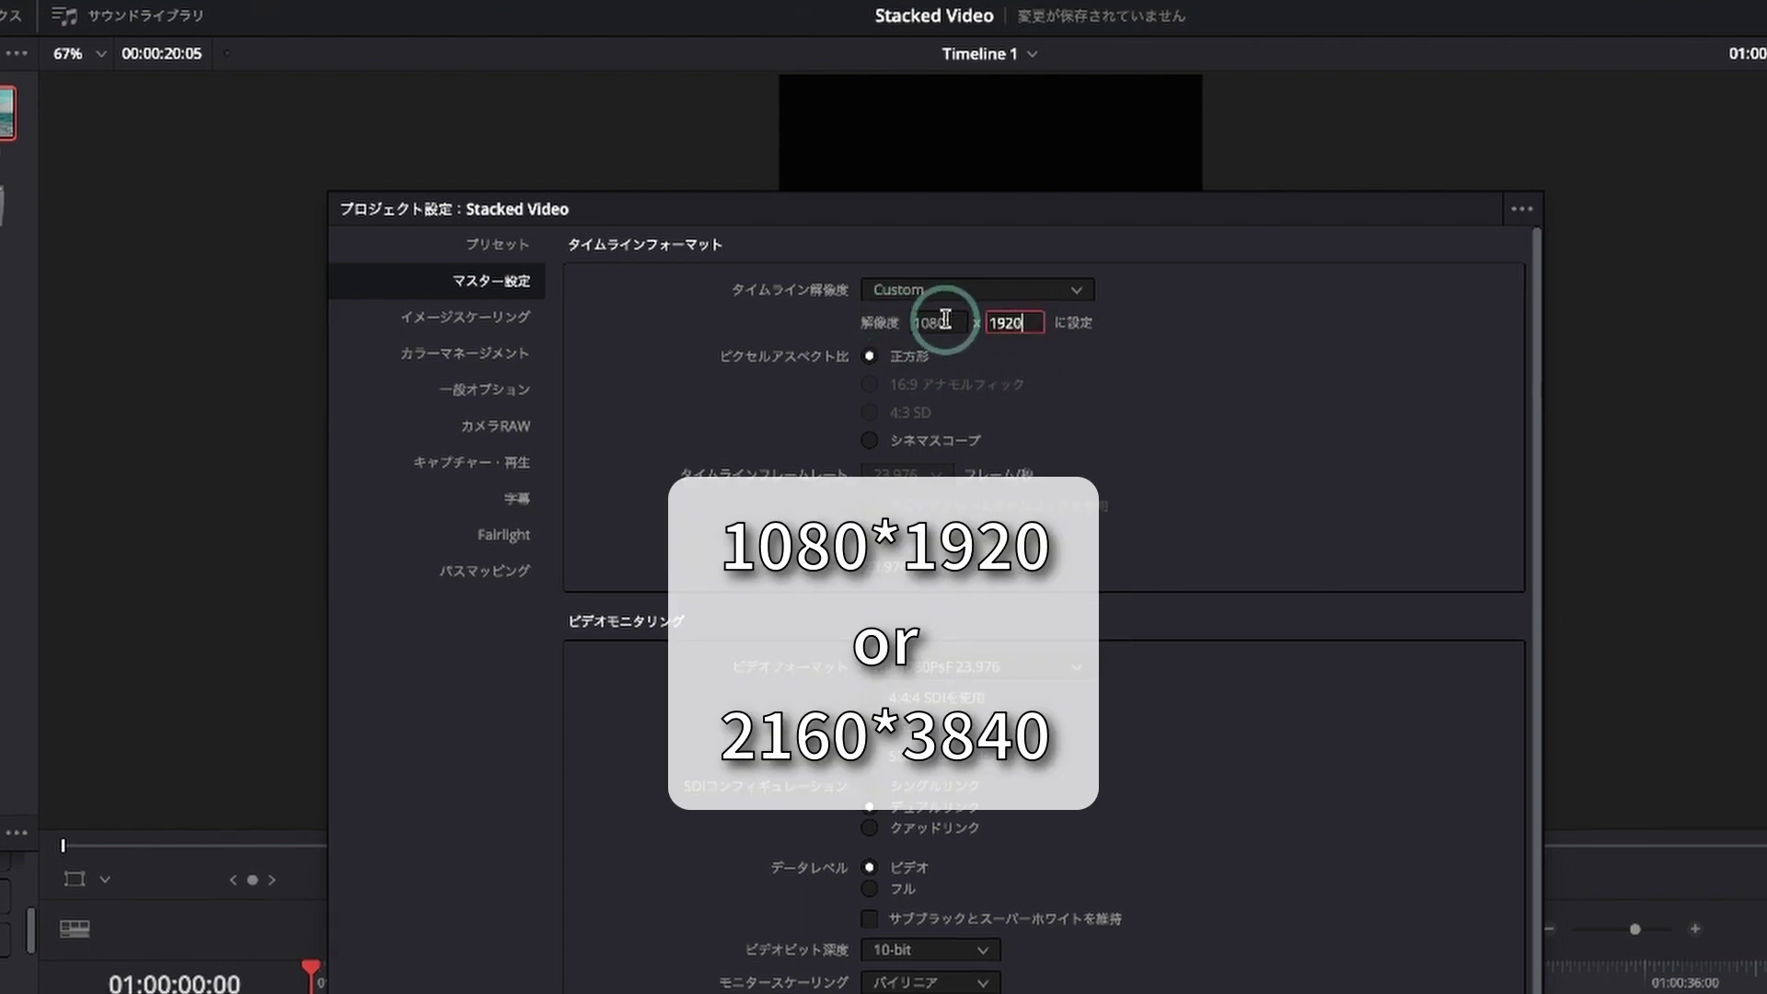
key("Return")
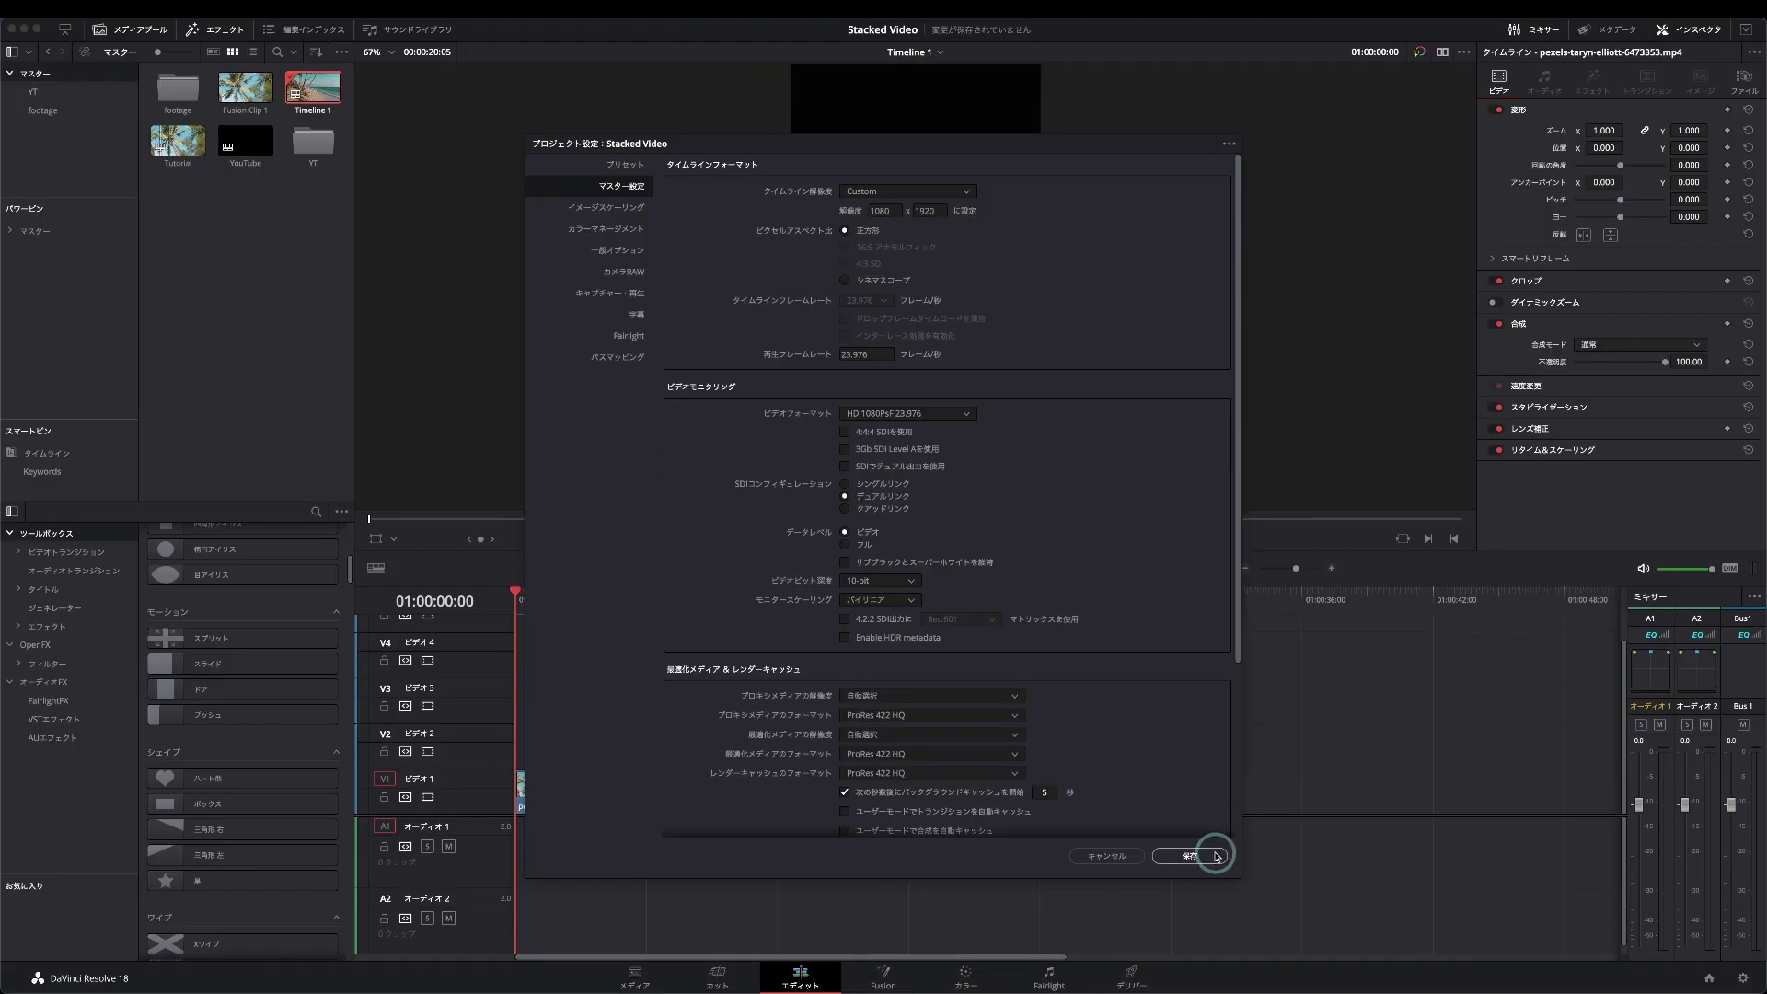
left_click(1216, 856)
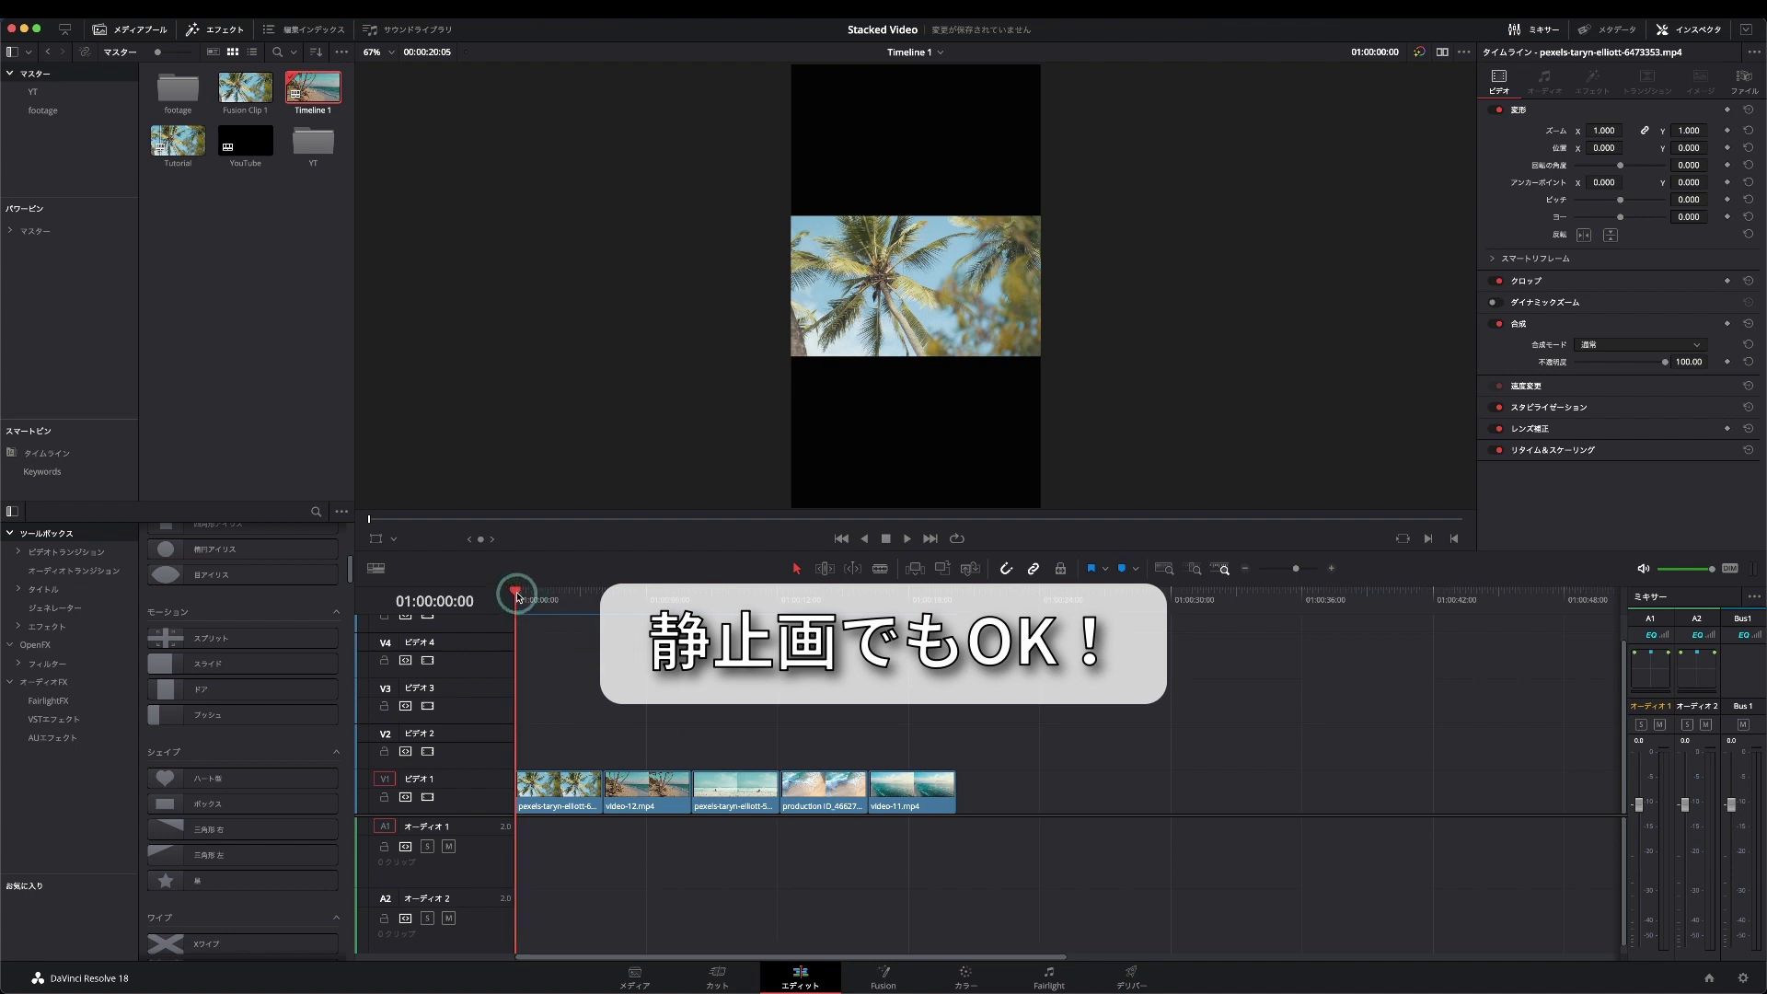
Stack the five beach clips on V1–V5 at the timeline start and enlarge the video track area
left_click_drag(515, 594, 1010, 632)
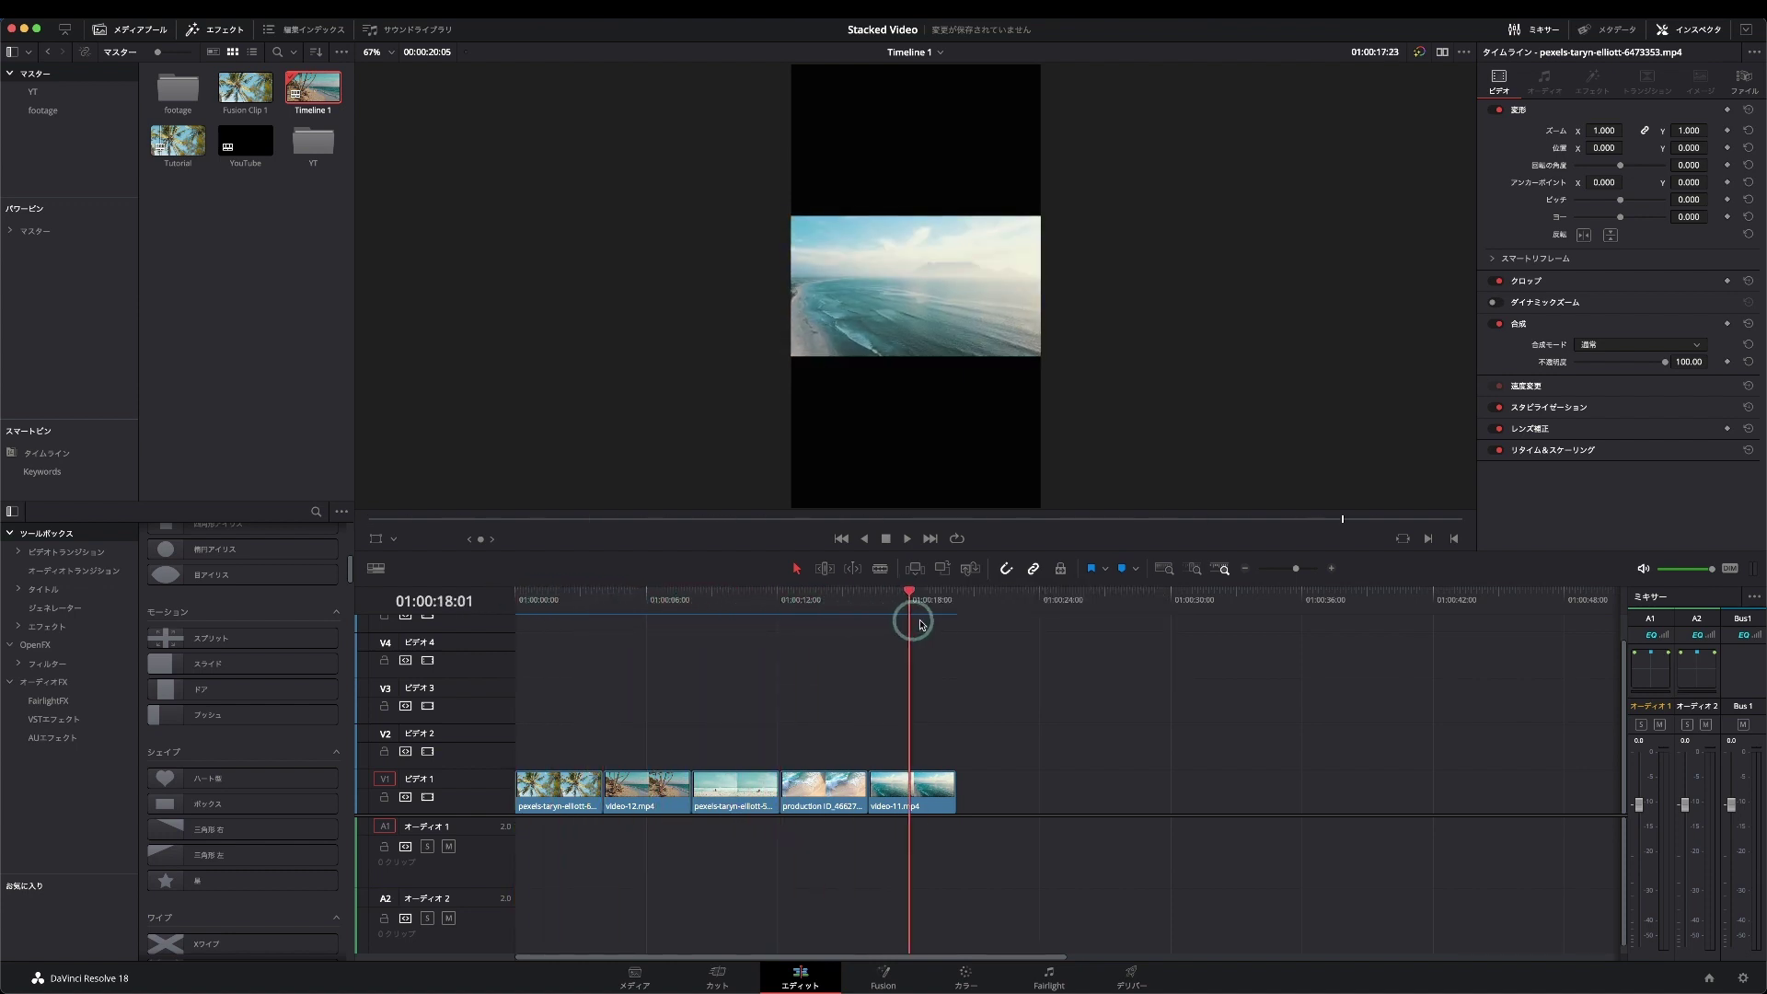
left_click_drag(1010, 631, 695, 655)
left_click_drag(645, 806, 556, 760)
left_click_drag(727, 784, 547, 711)
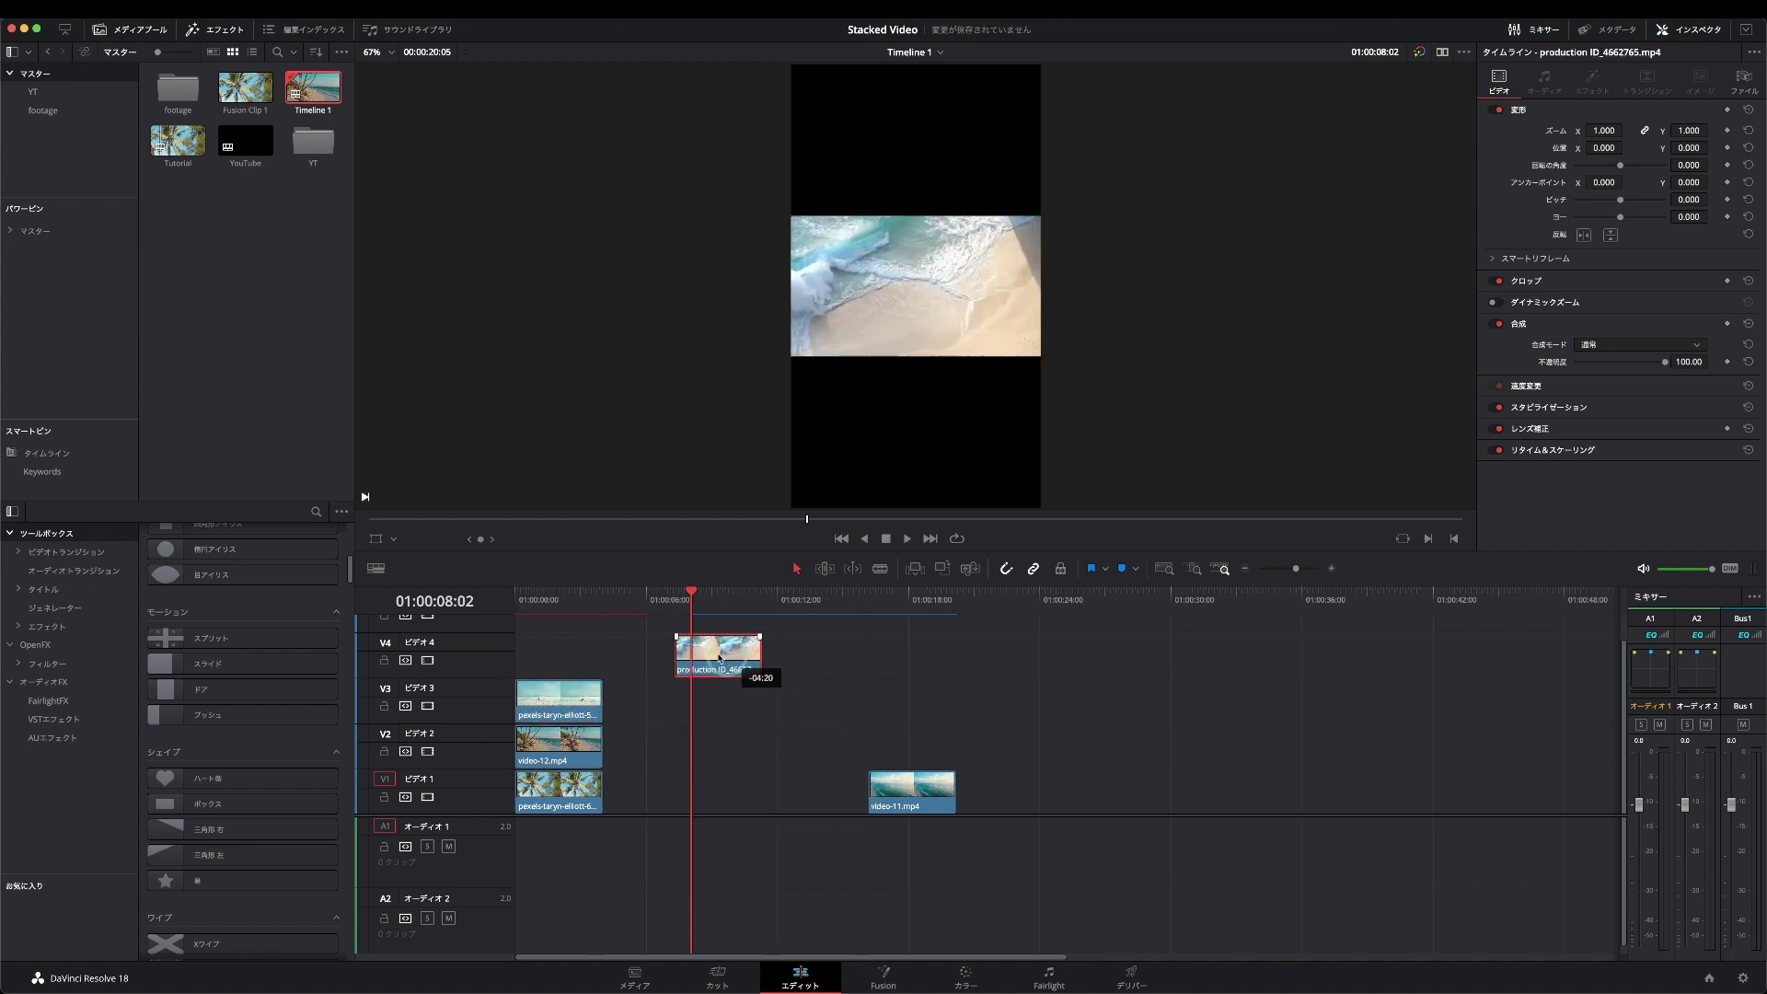
left_click_drag(837, 807, 572, 668)
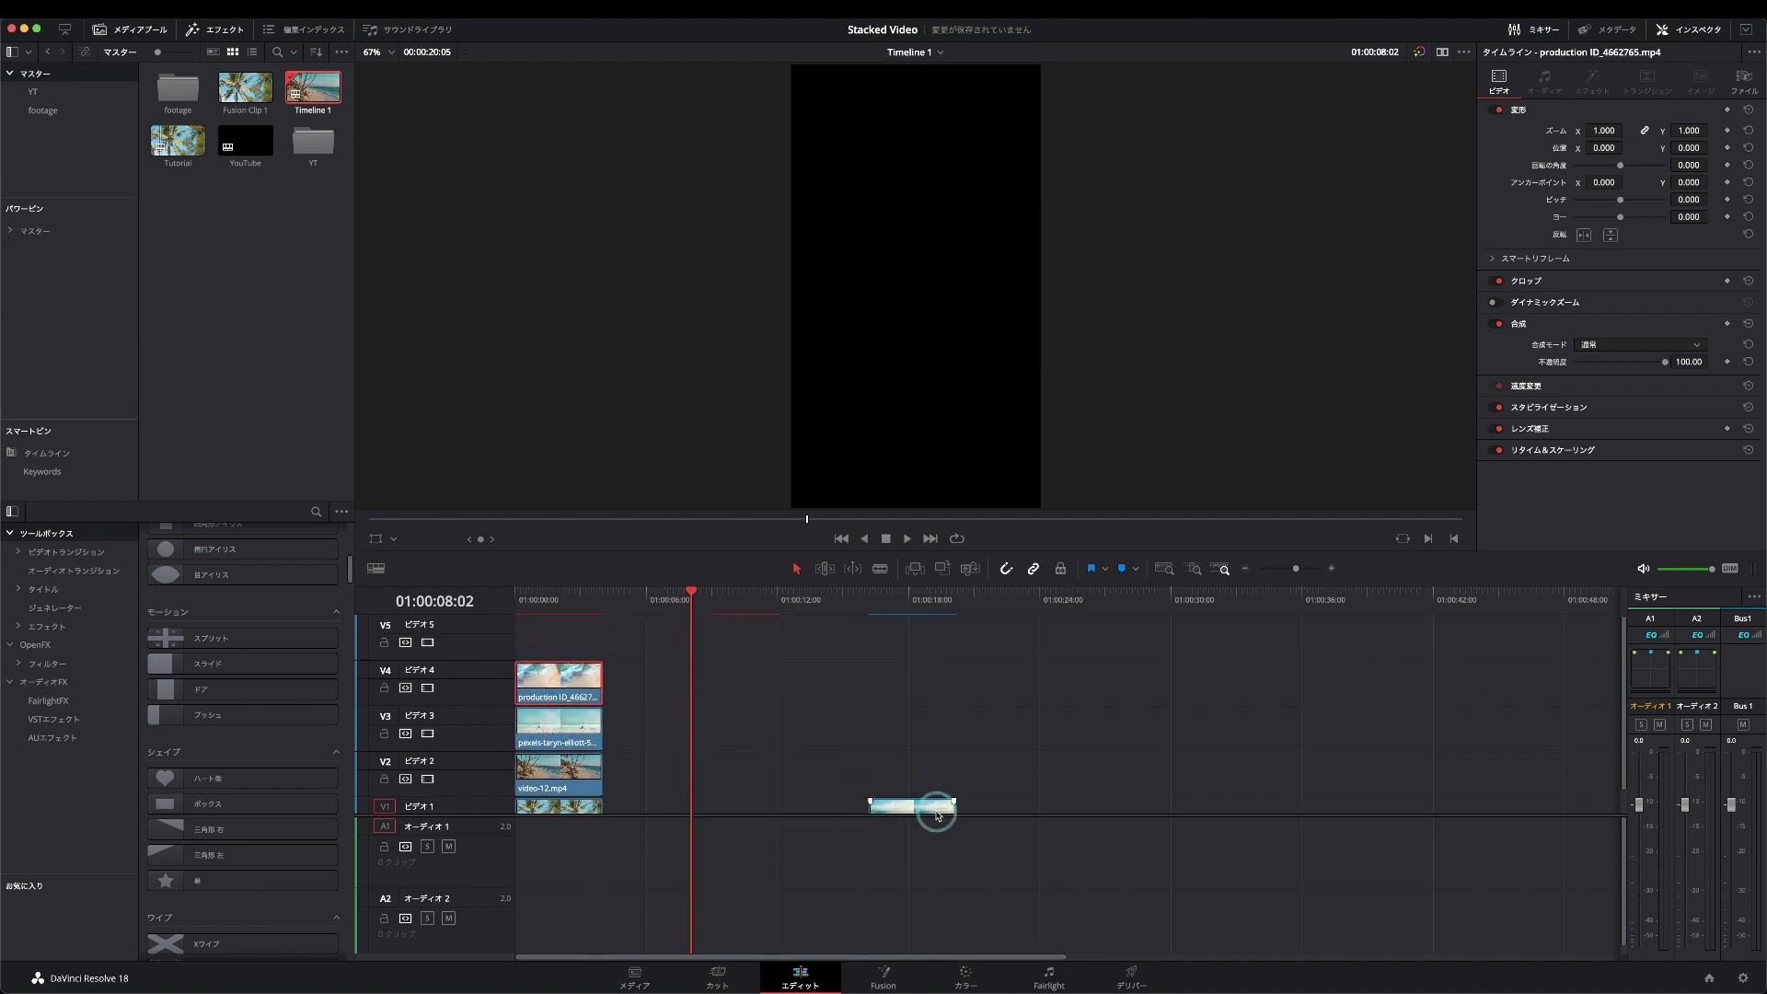
left_click_drag(920, 806, 561, 637)
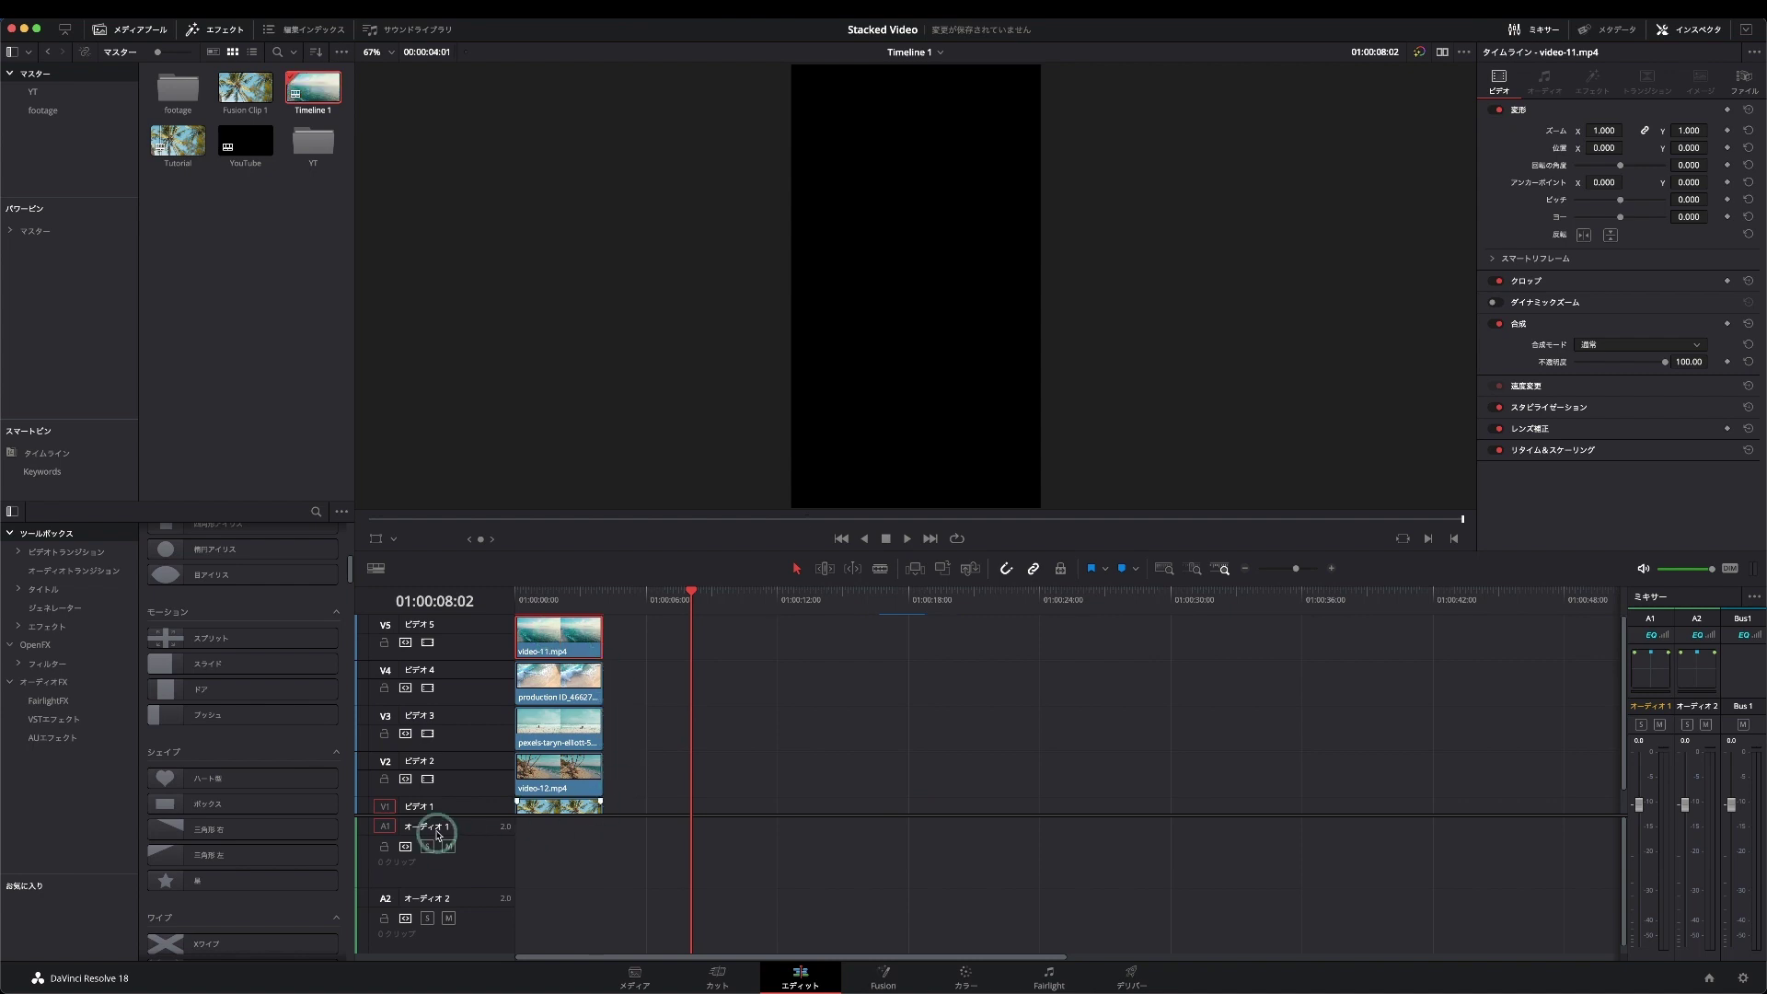
left_click_drag(444, 815, 443, 867)
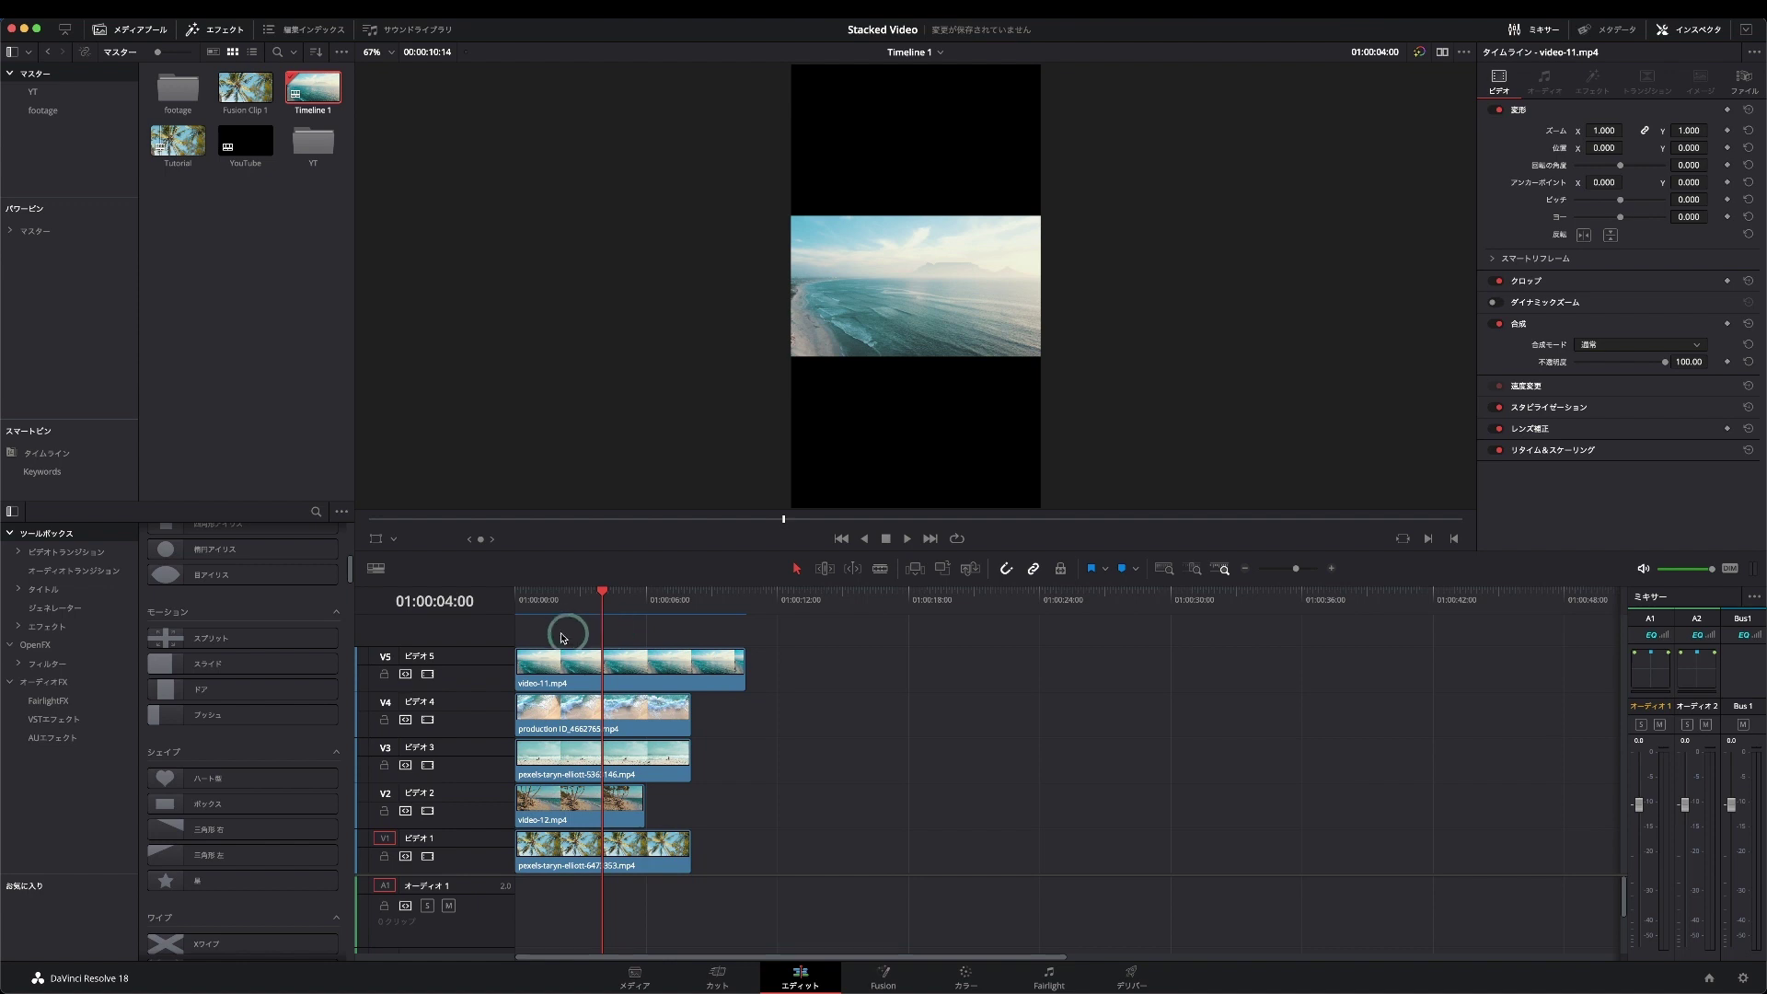
Trim all five stacked clips to end at the 4-second playhead, then reselect them
left_click_drag(592, 635, 720, 872)
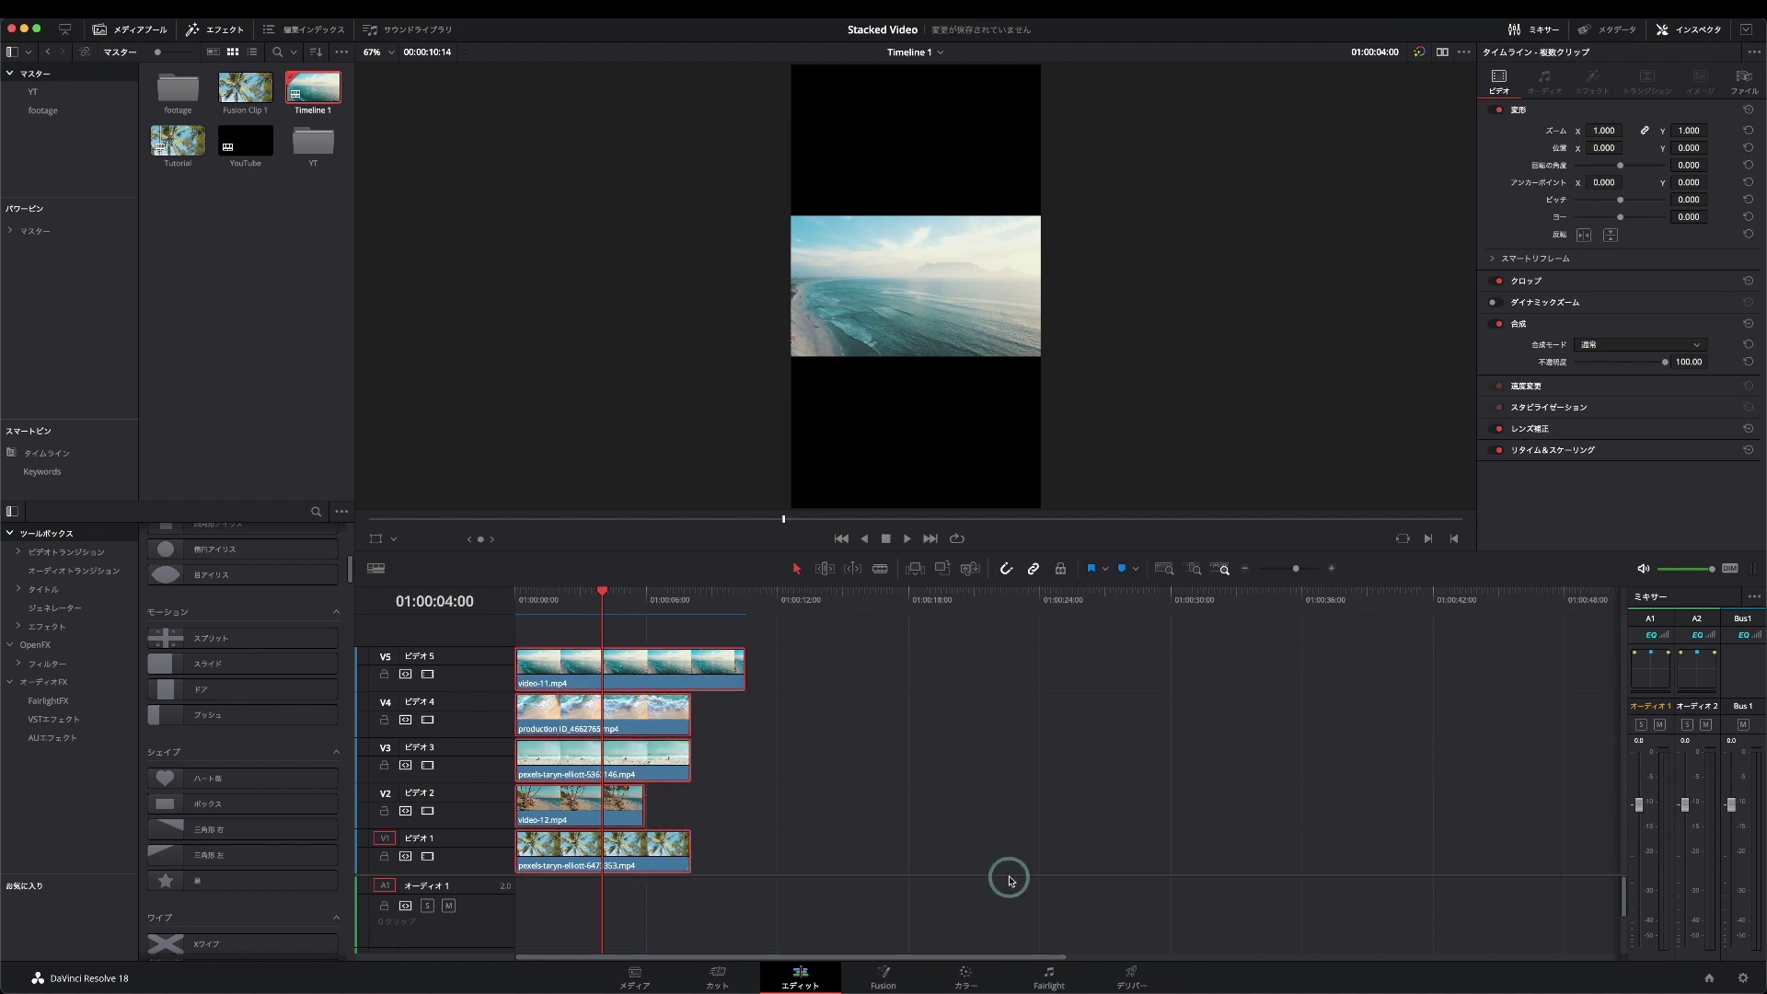
key("shift+]")
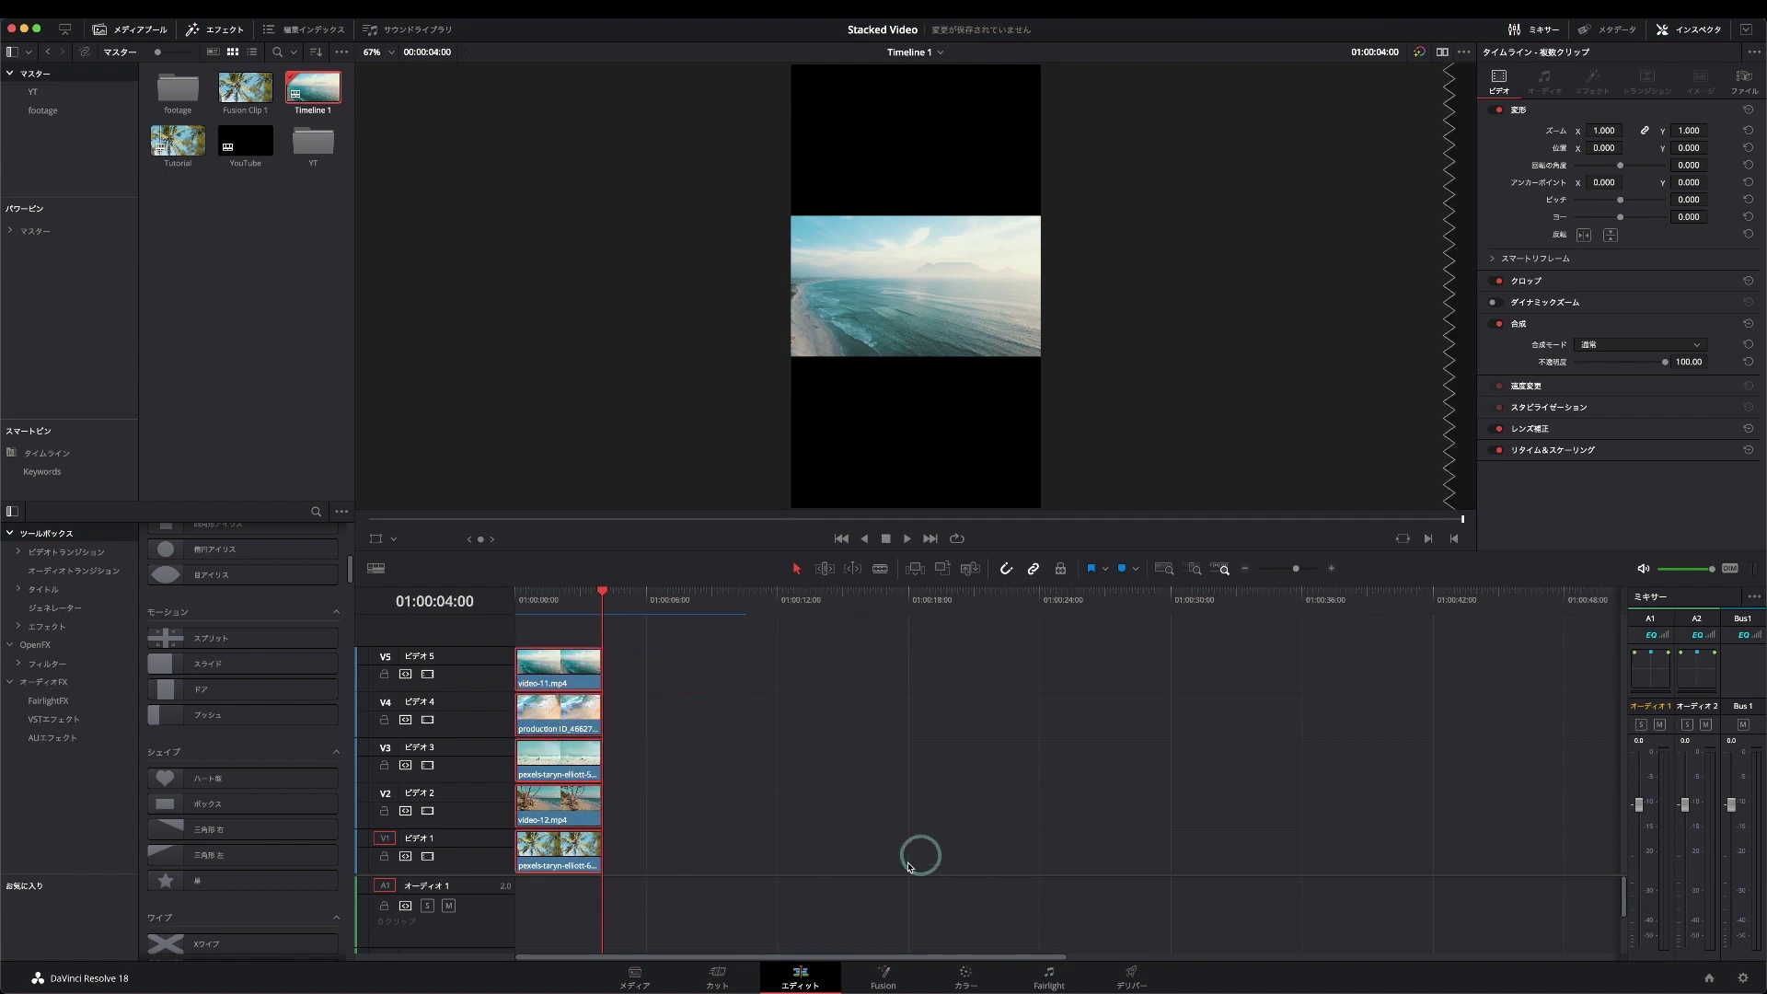
left_click(629, 645)
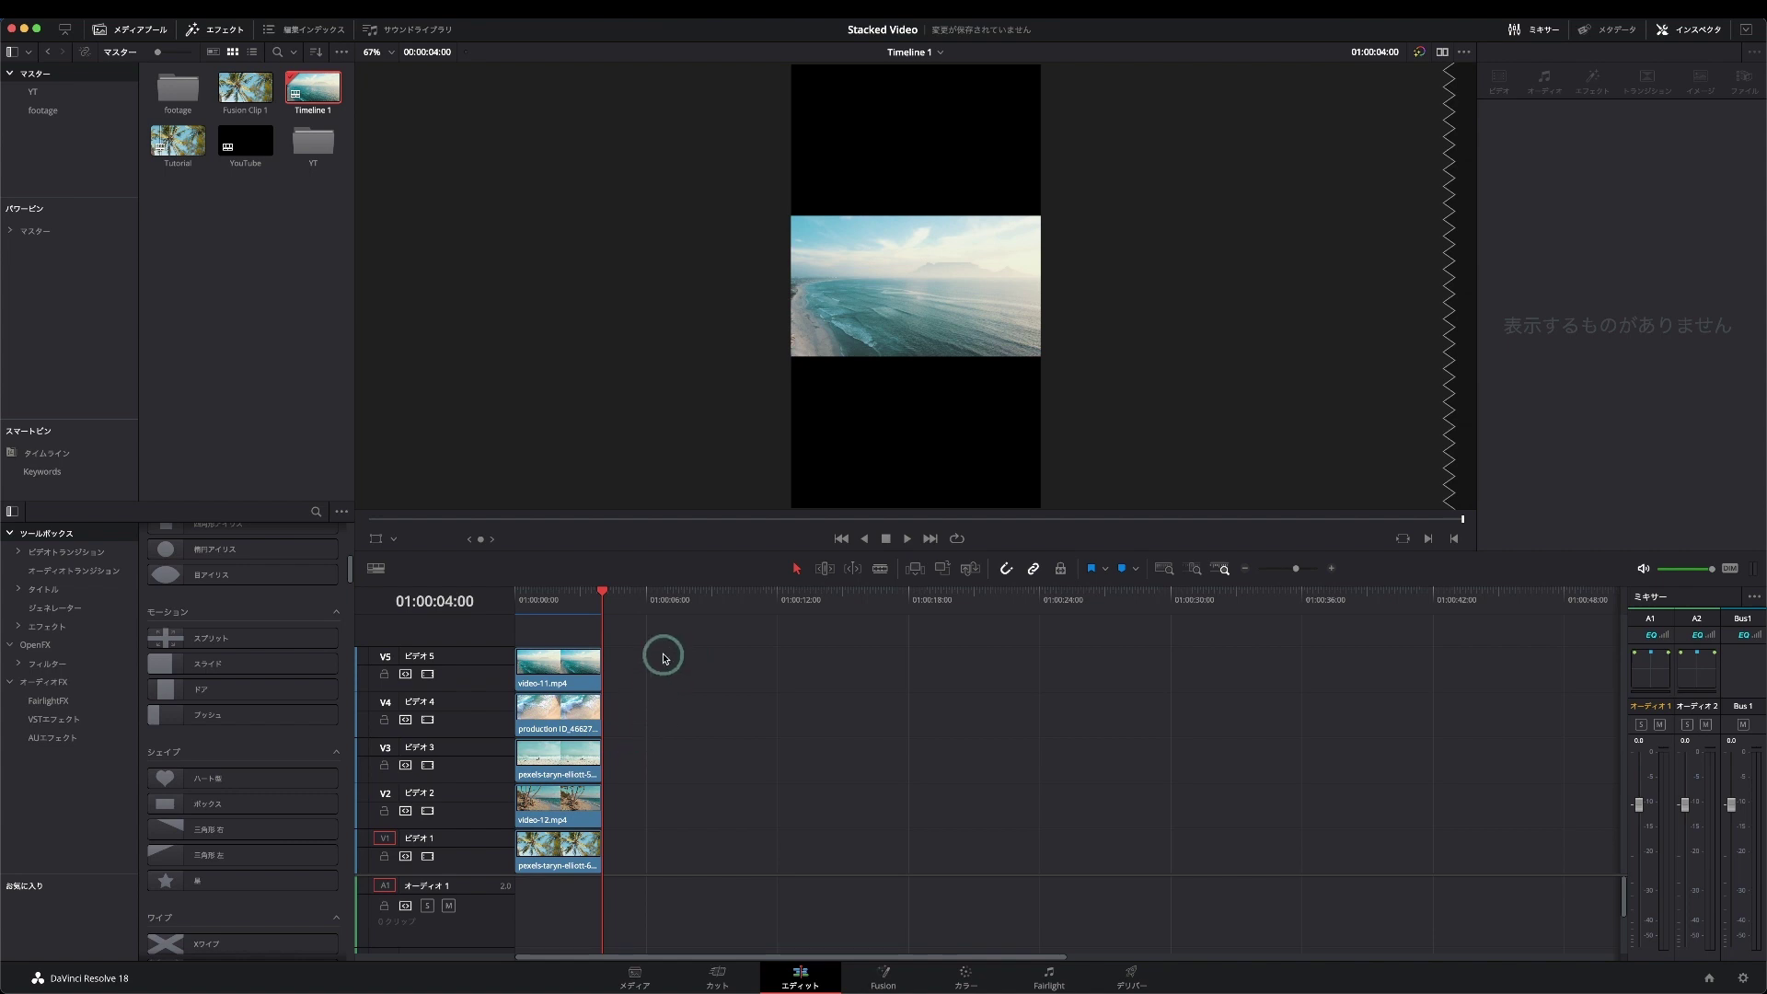
left_click_drag(664, 654, 564, 855)
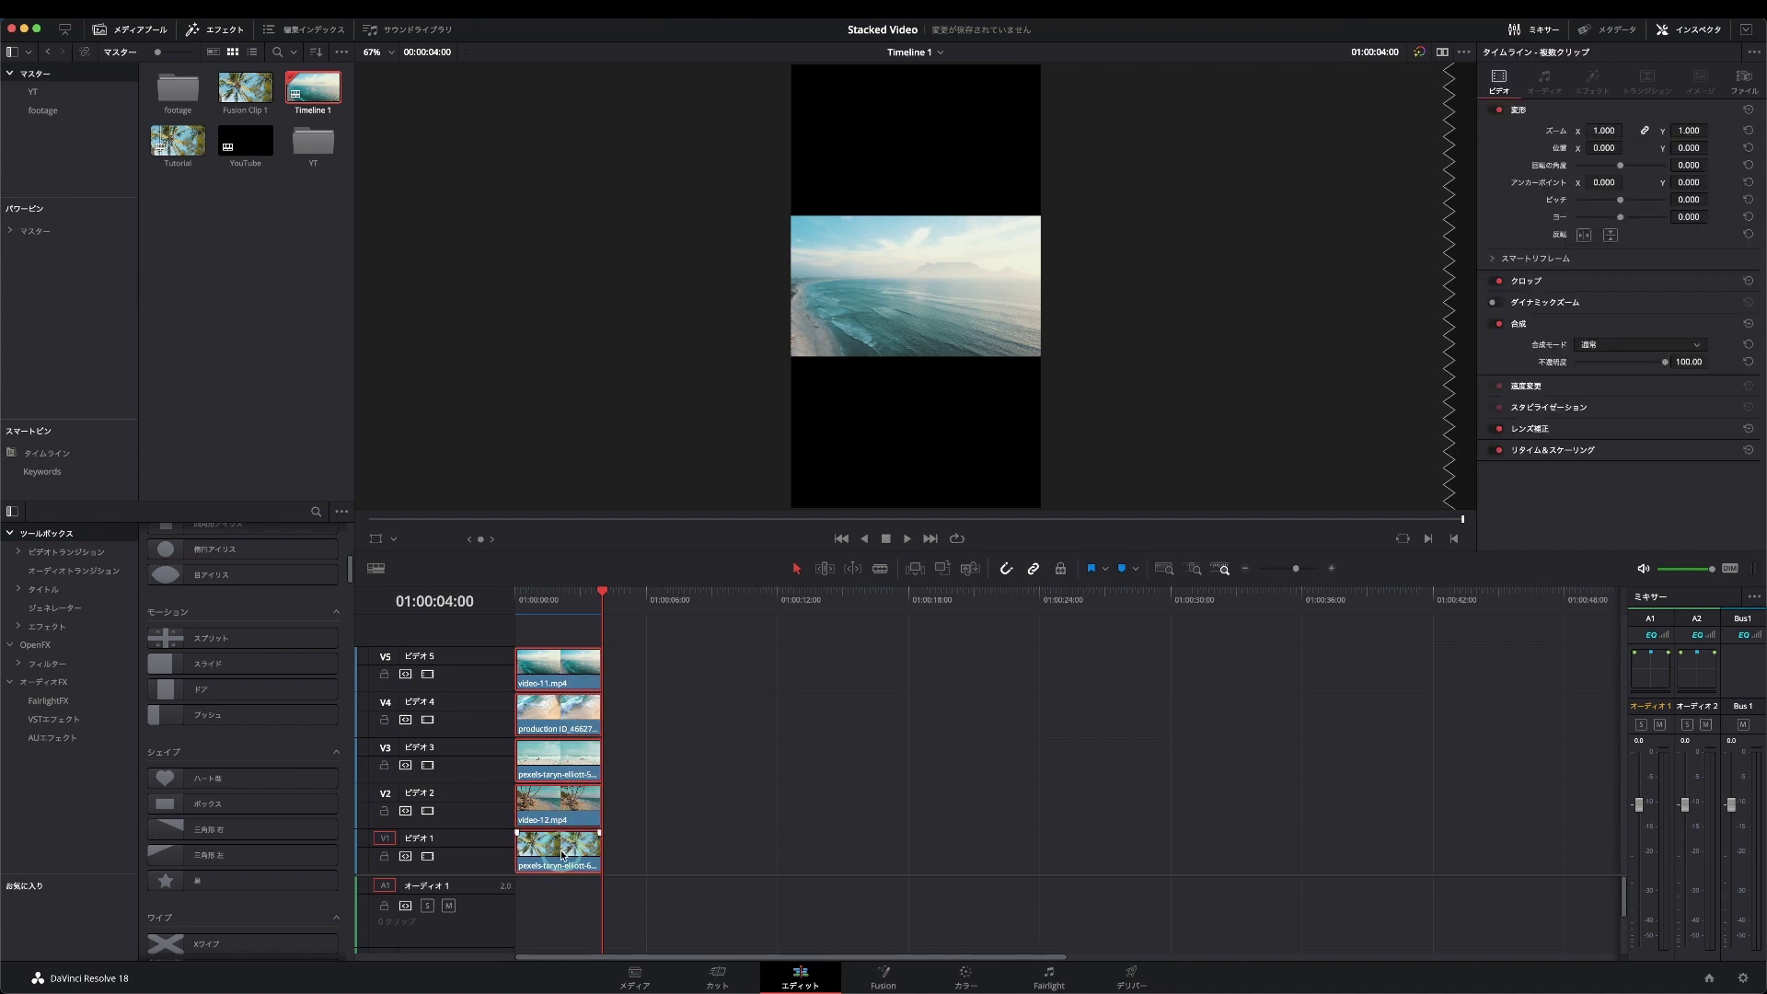
Turn the selected stacked clips into a single Fusion Clip 2 with New Fusion Clip
right_click(566, 709)
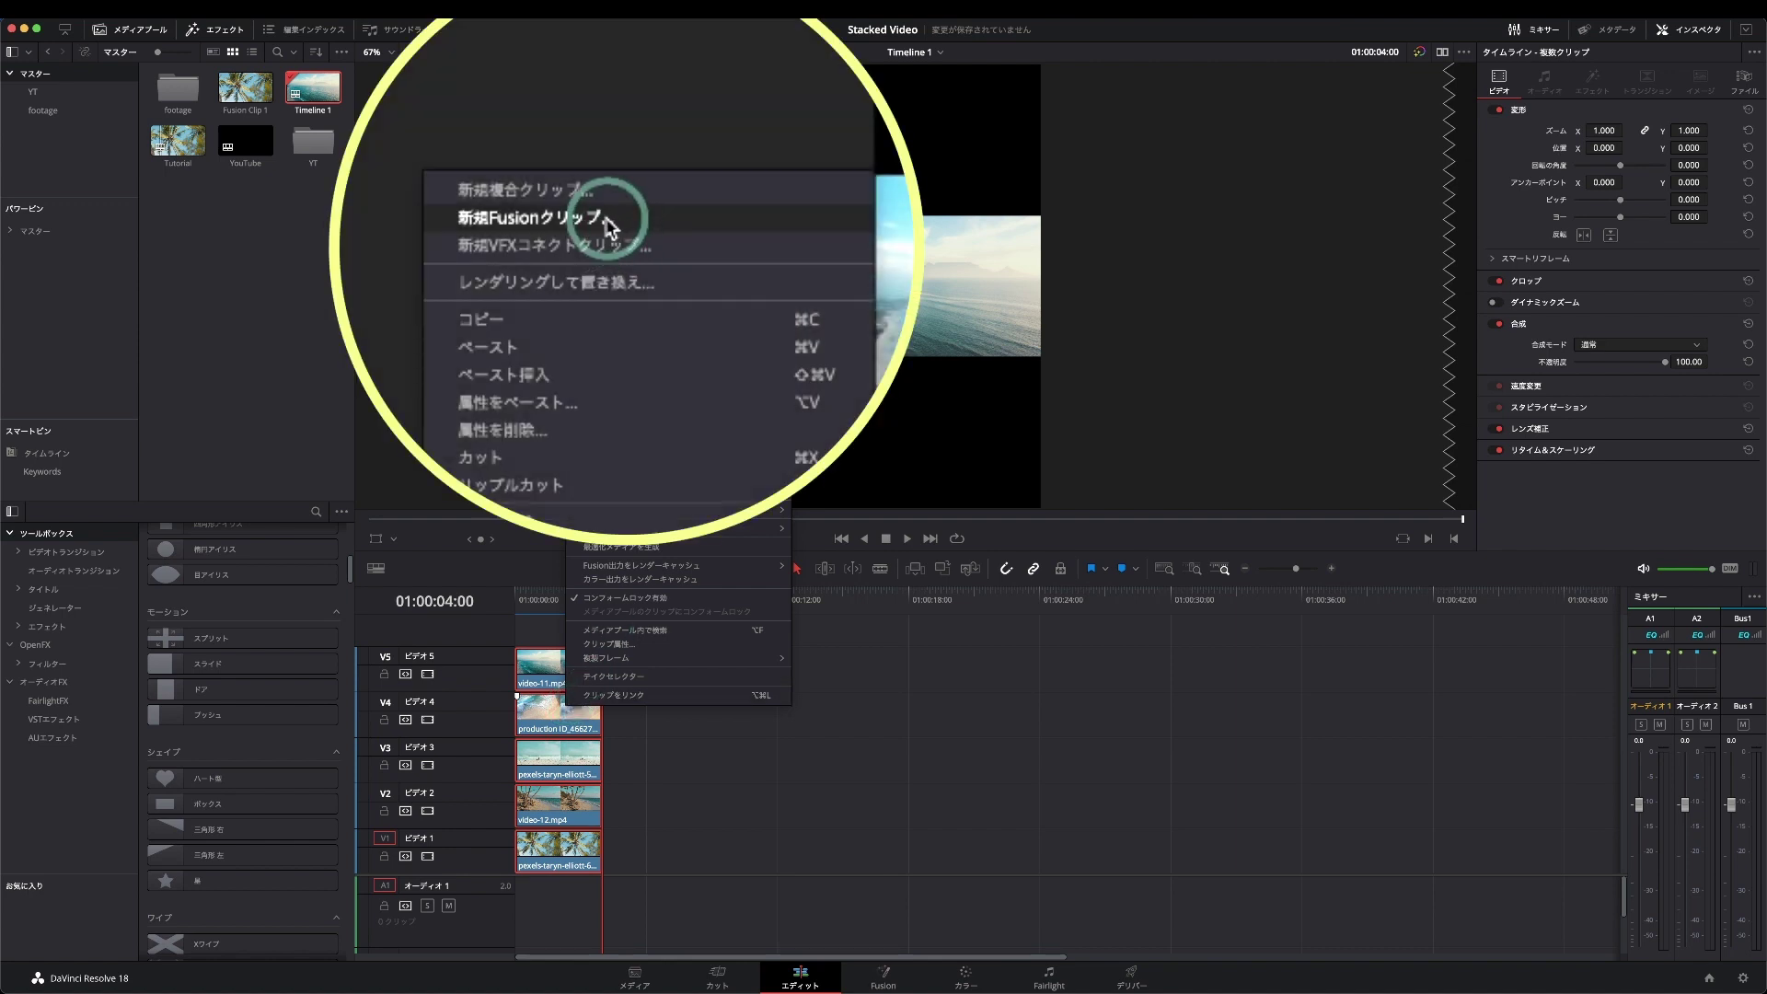
left_click(659, 230)
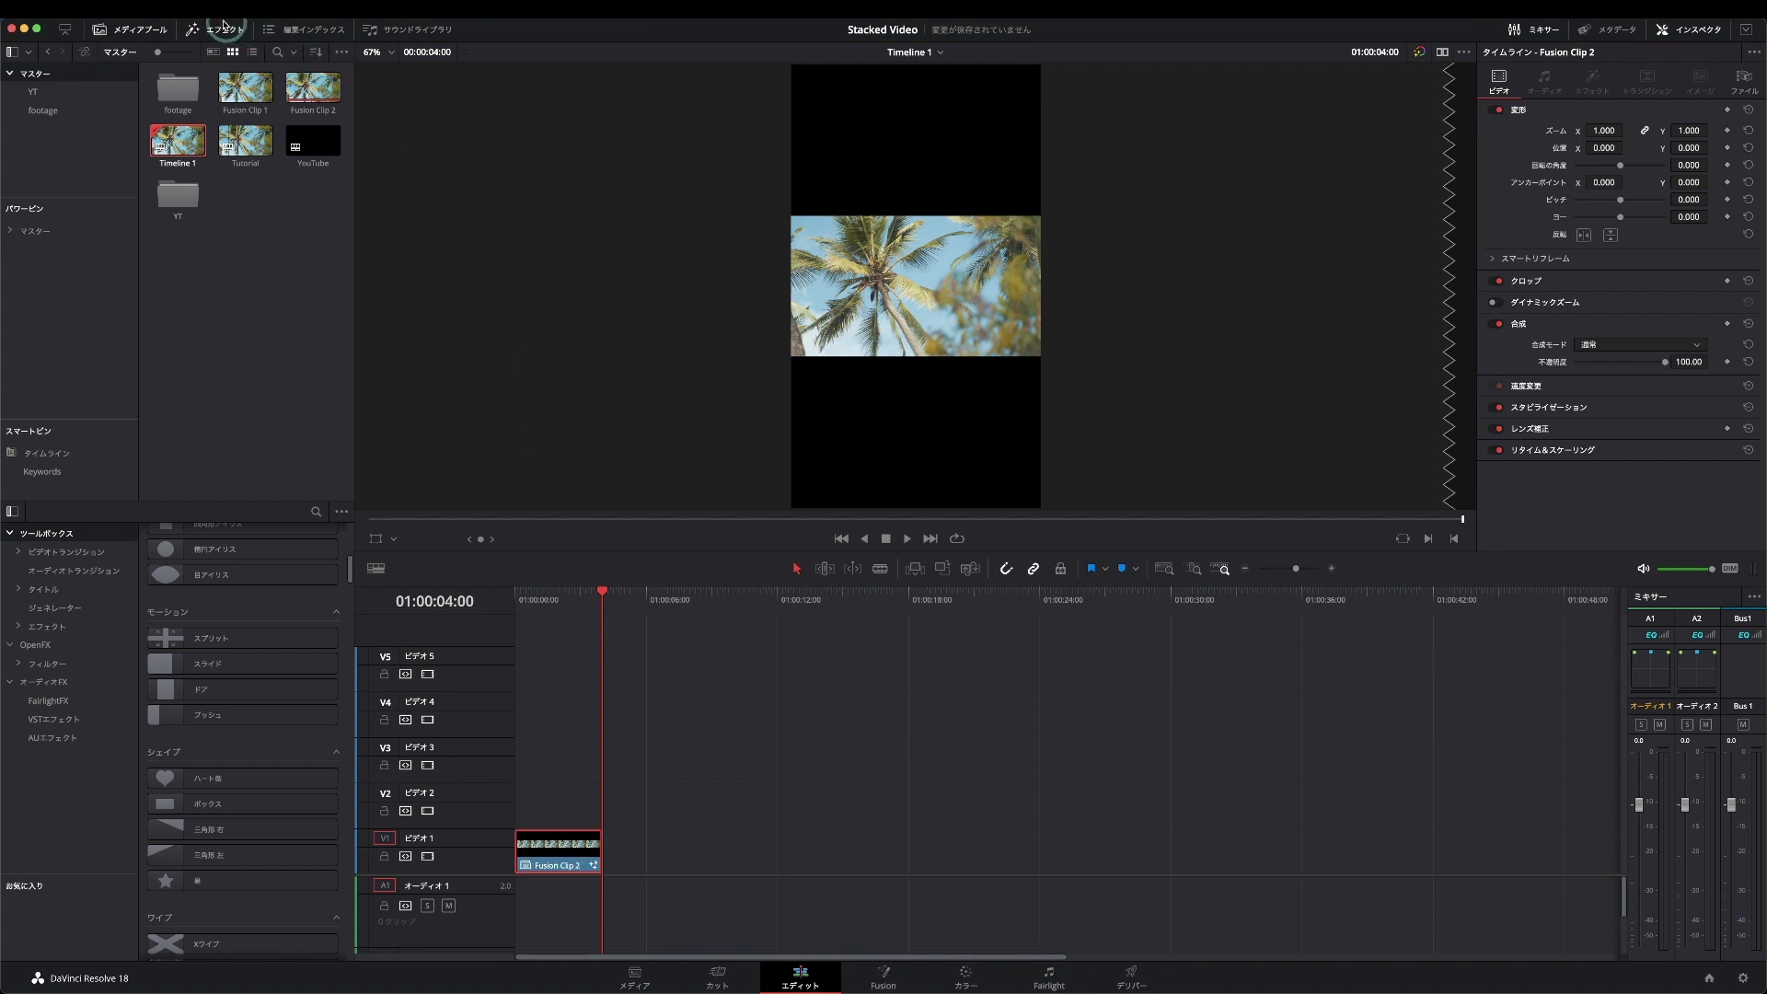
Find SSC_MobileStack among the Fusion effects and drop it onto Fusion Clip 2
left_click(216, 30)
left_click(215, 31)
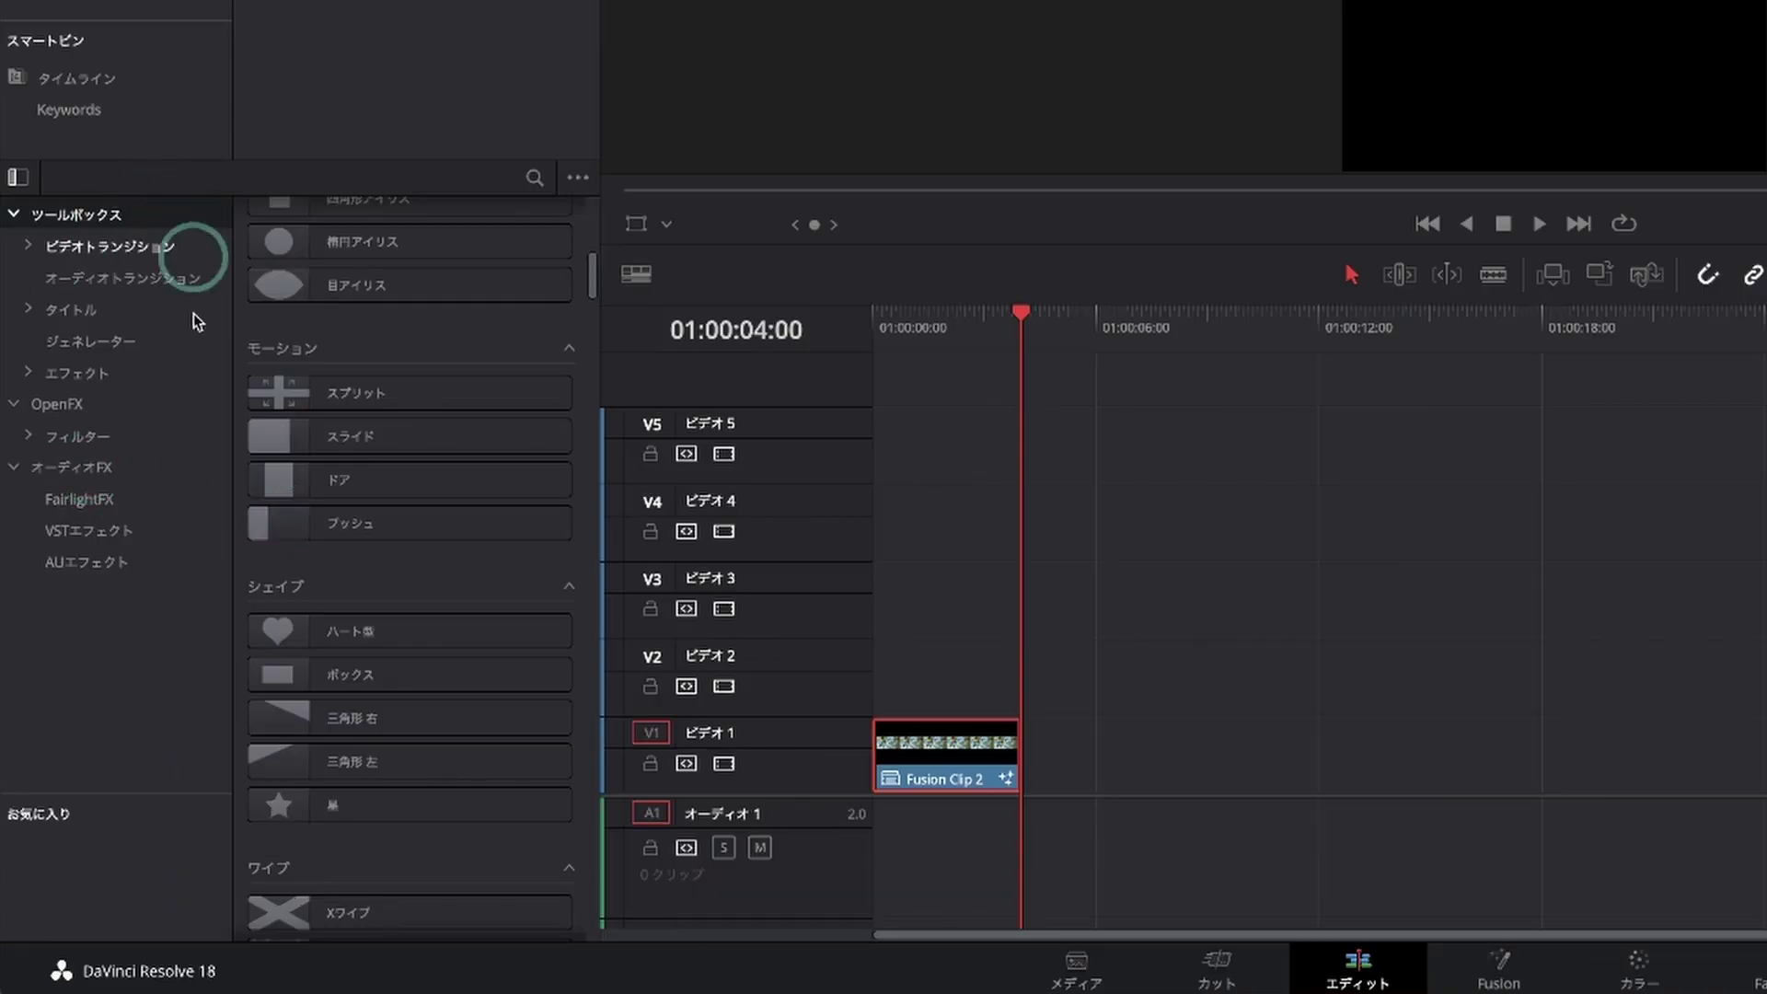
left_click(83, 378)
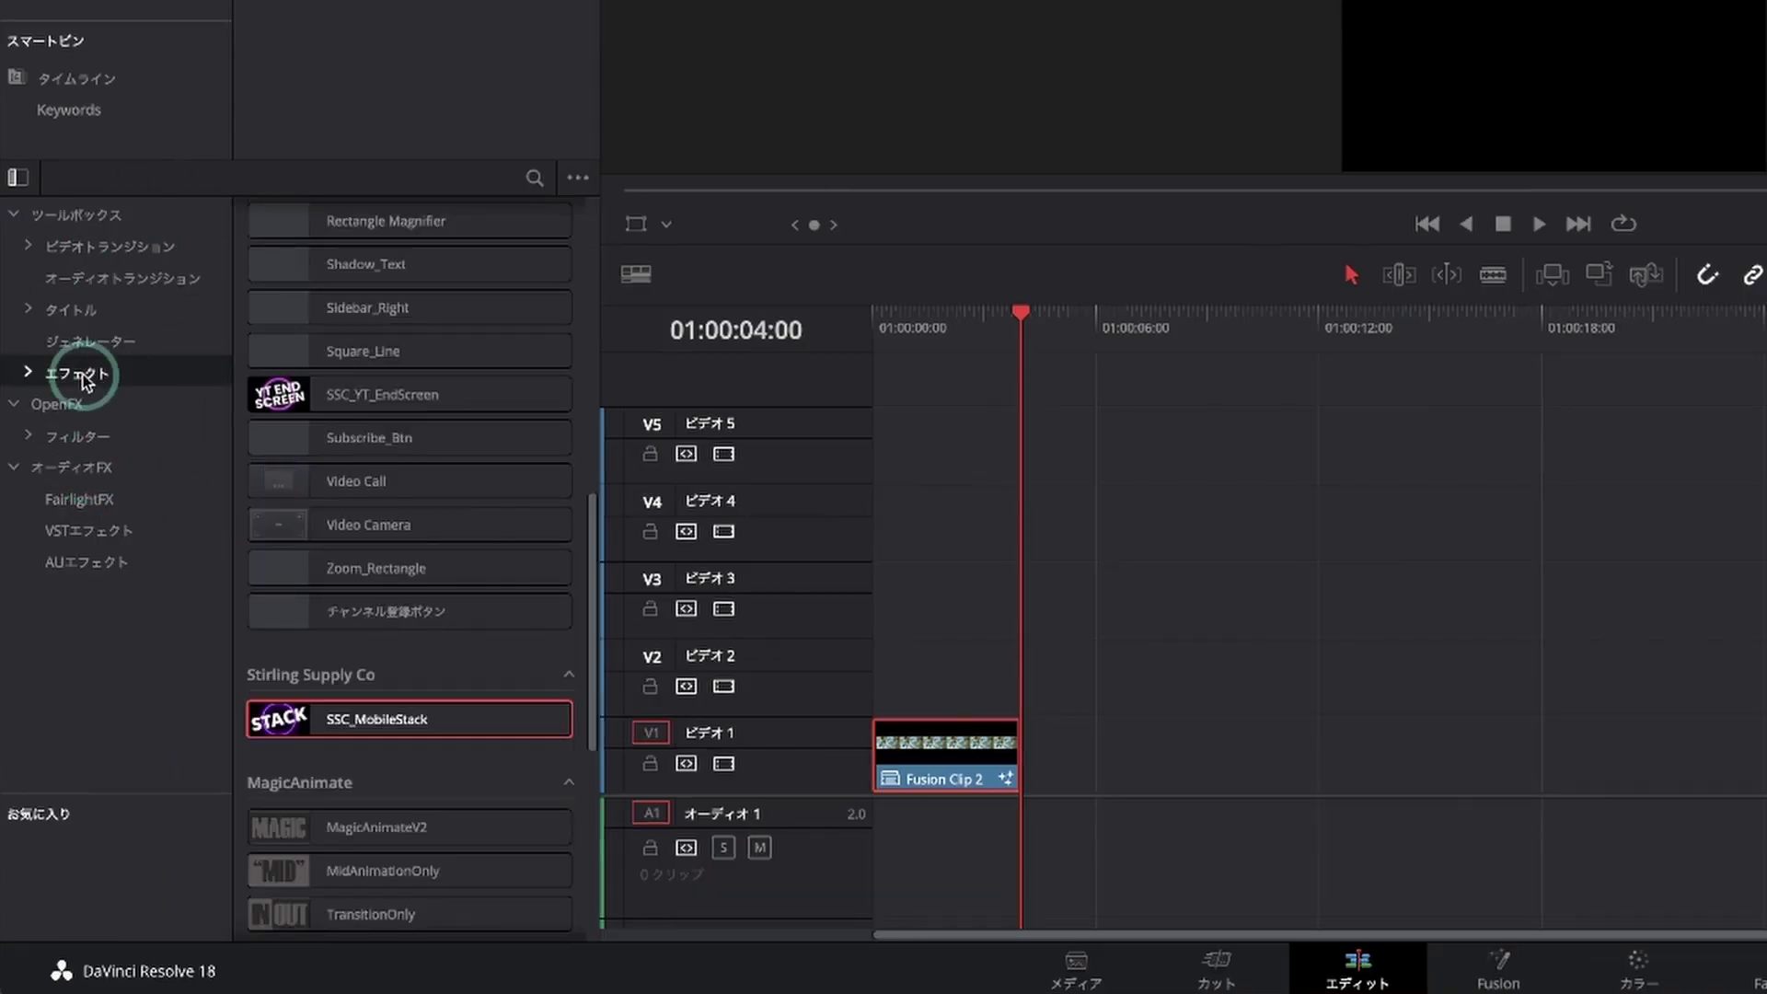
scroll(440, 786, "down", 1)
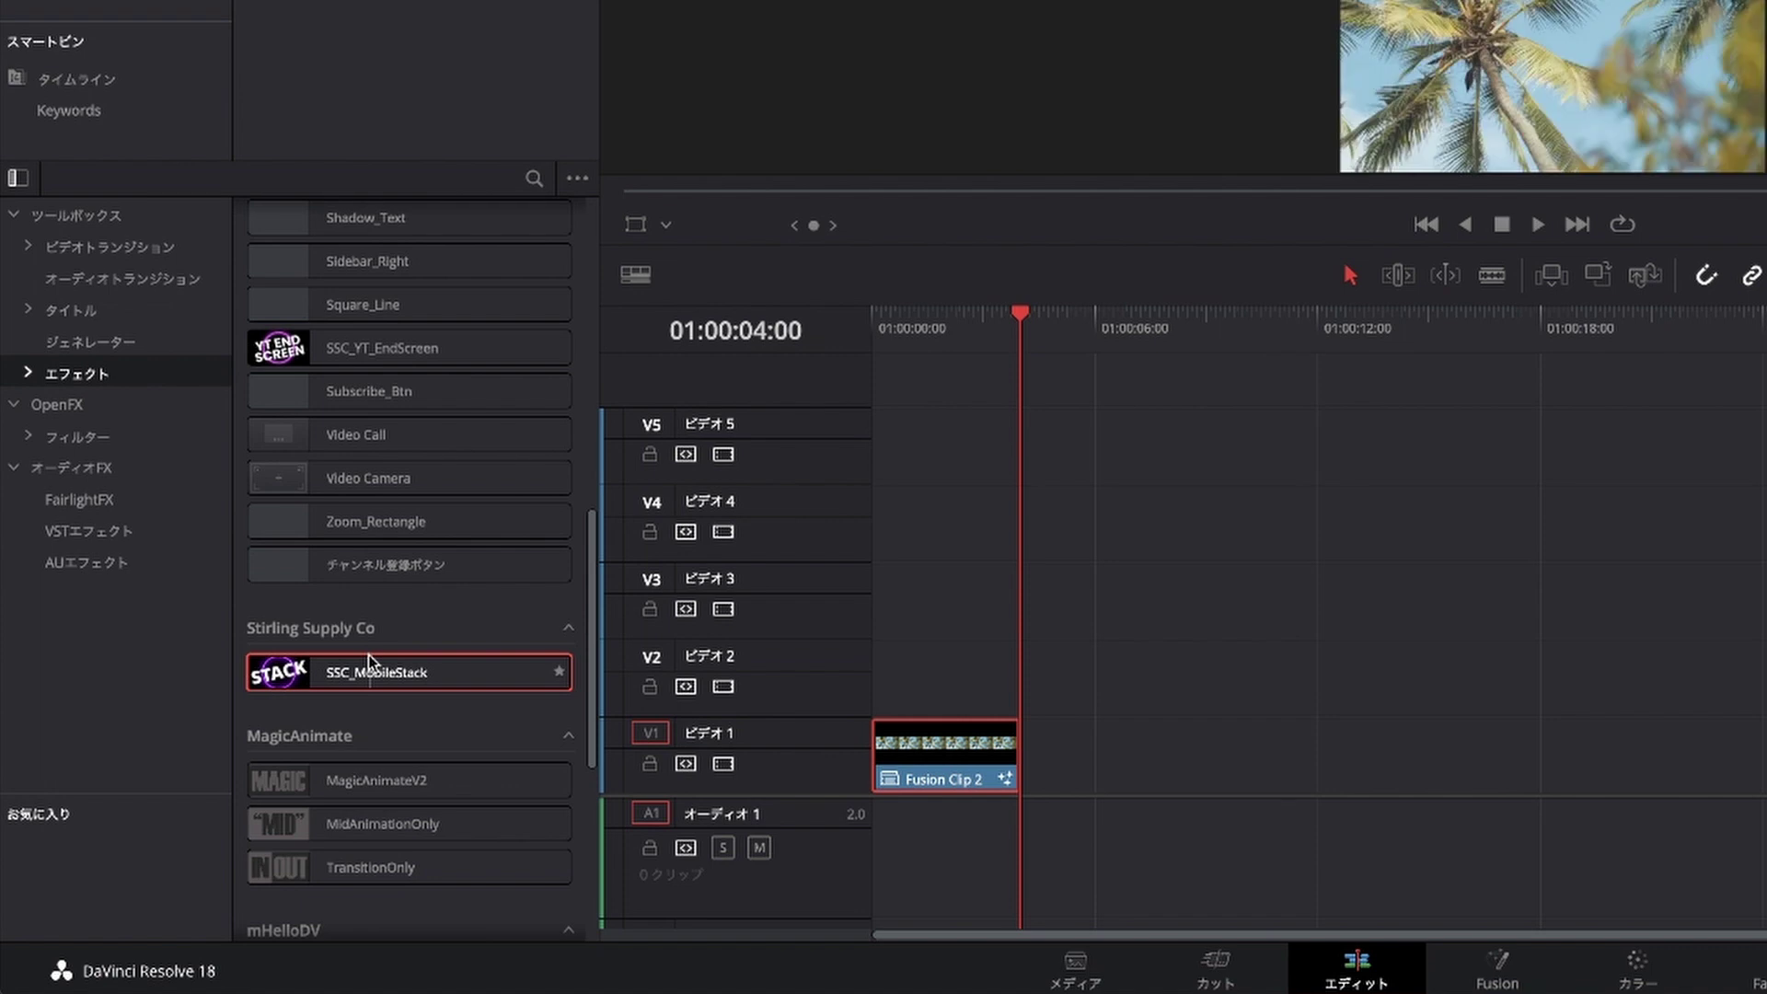
mouse_move(368, 654)
left_mouse_down()
mouse_move(873, 608)
mouse_move(573, 859)
left_mouse_up()
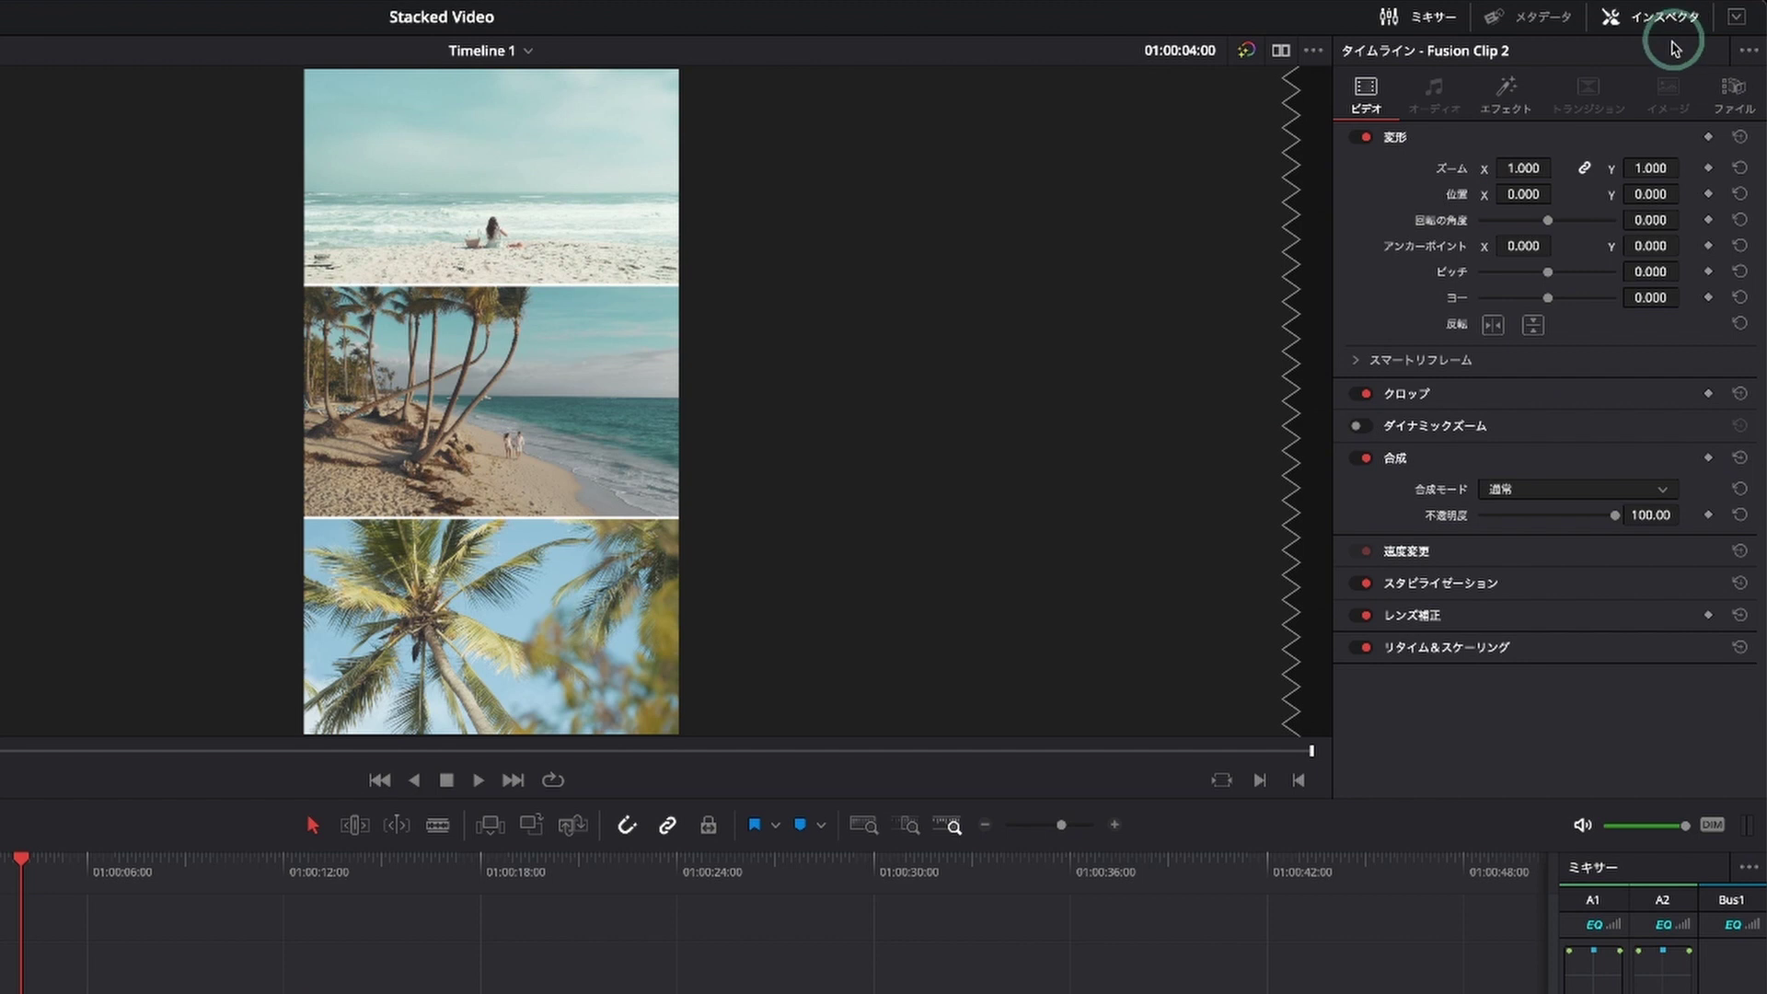
Switch the SSC_MobileStack stack preset from Four to Five in the Inspector
left_click(1503, 103)
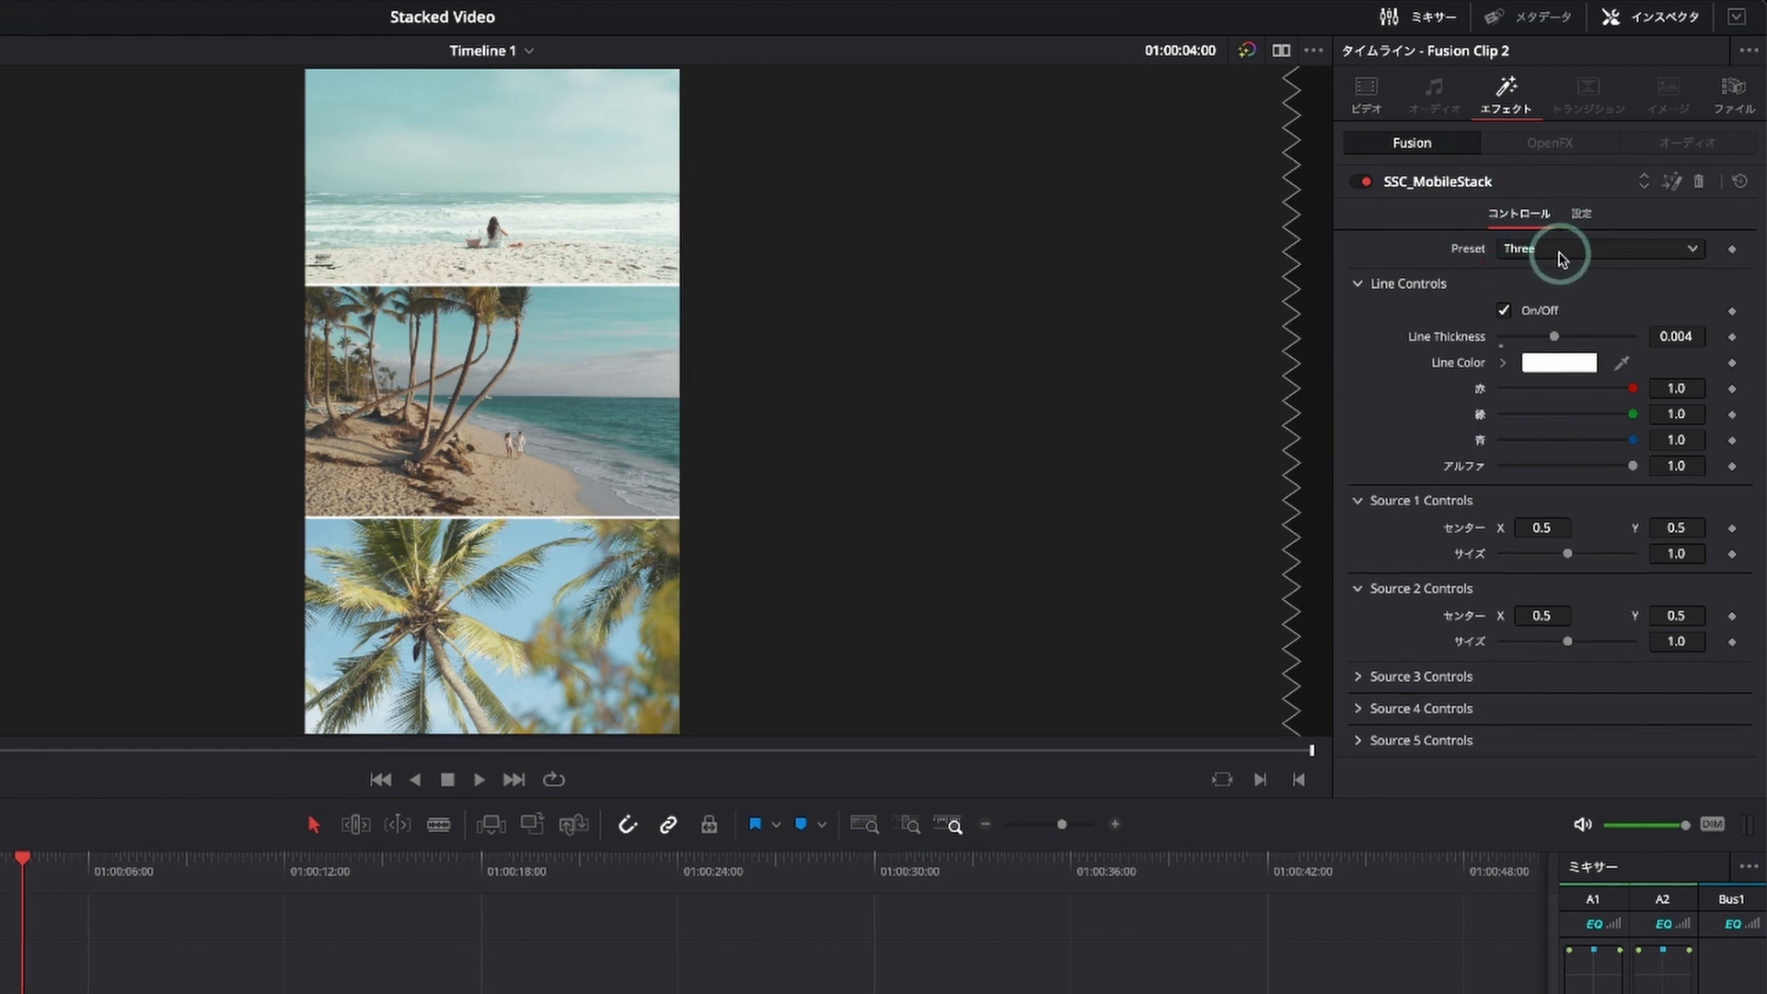
left_click(1562, 251)
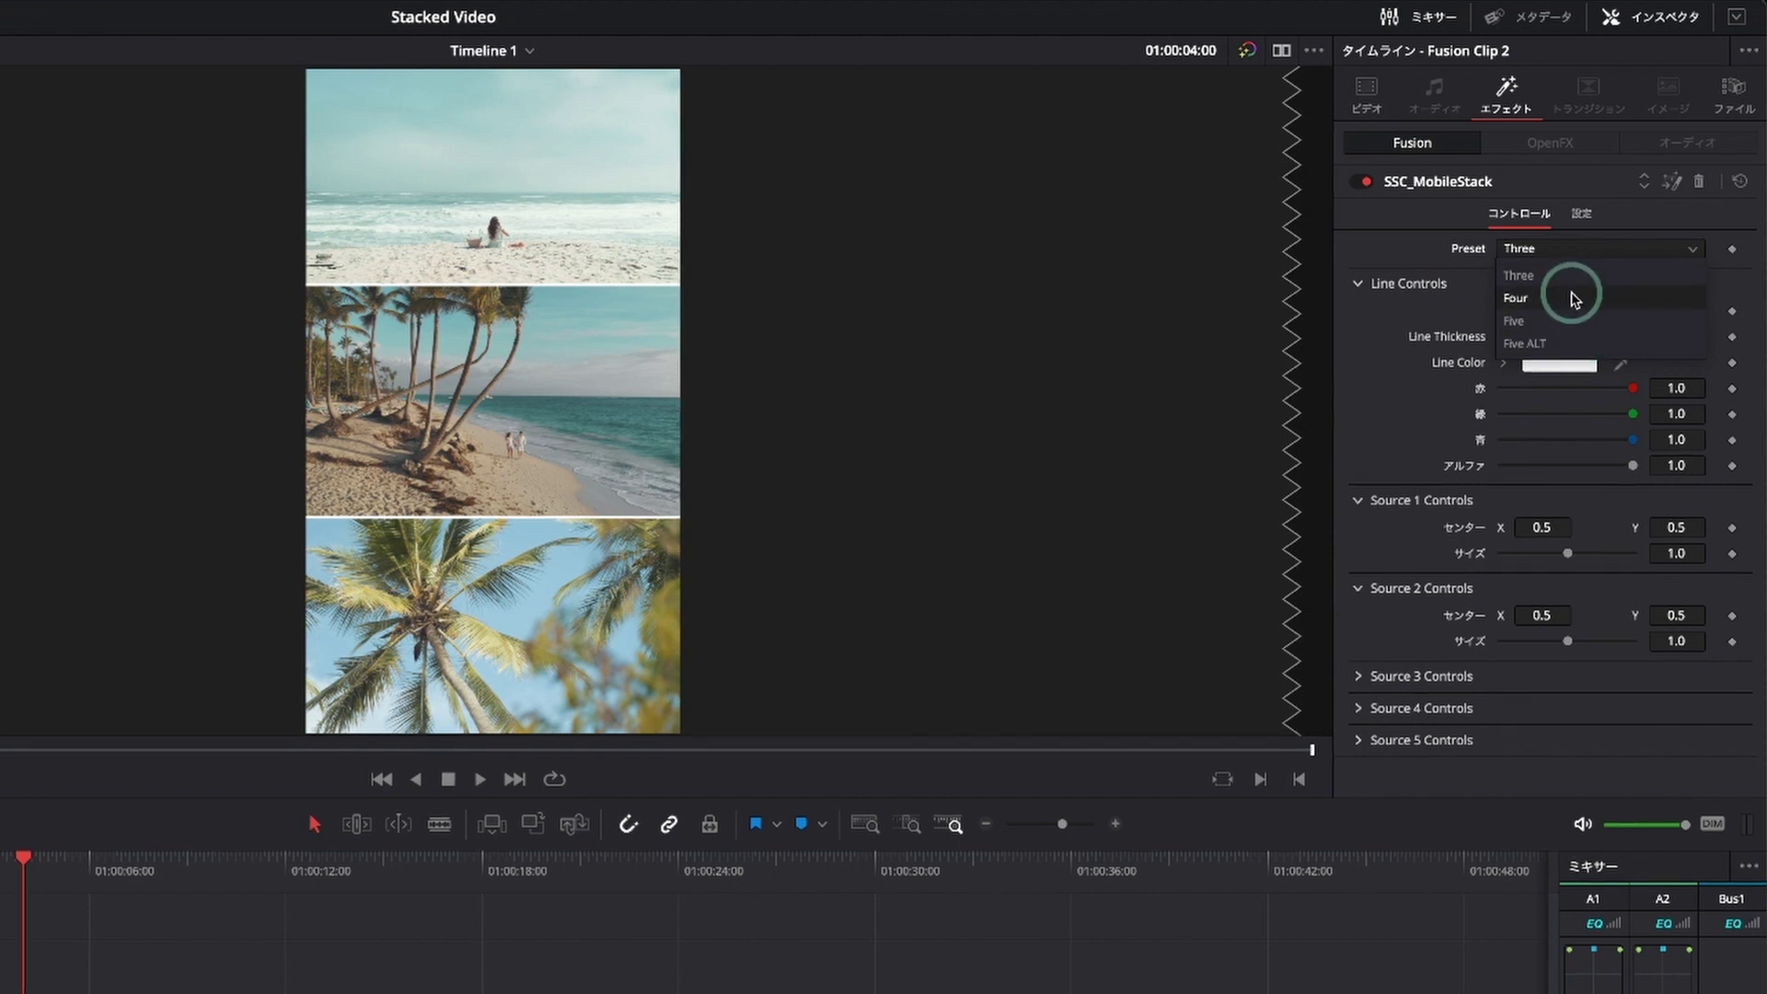
left_click(1572, 297)
left_click(1570, 248)
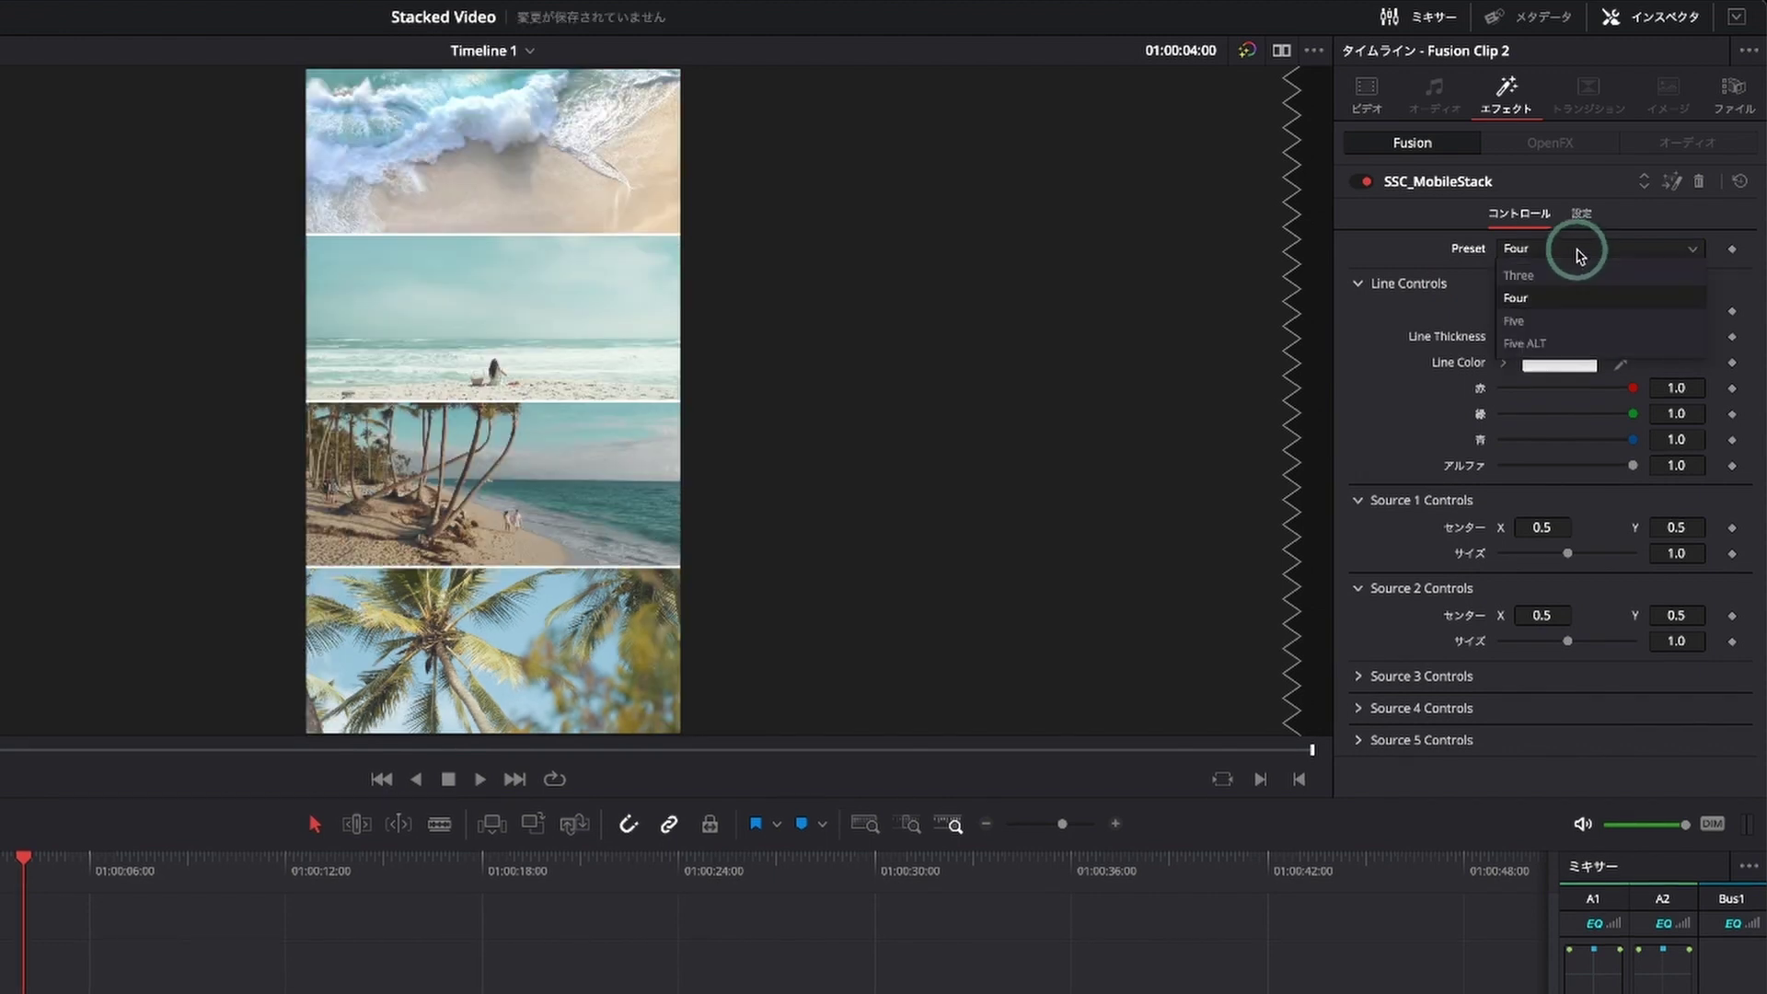
left_click(1570, 320)
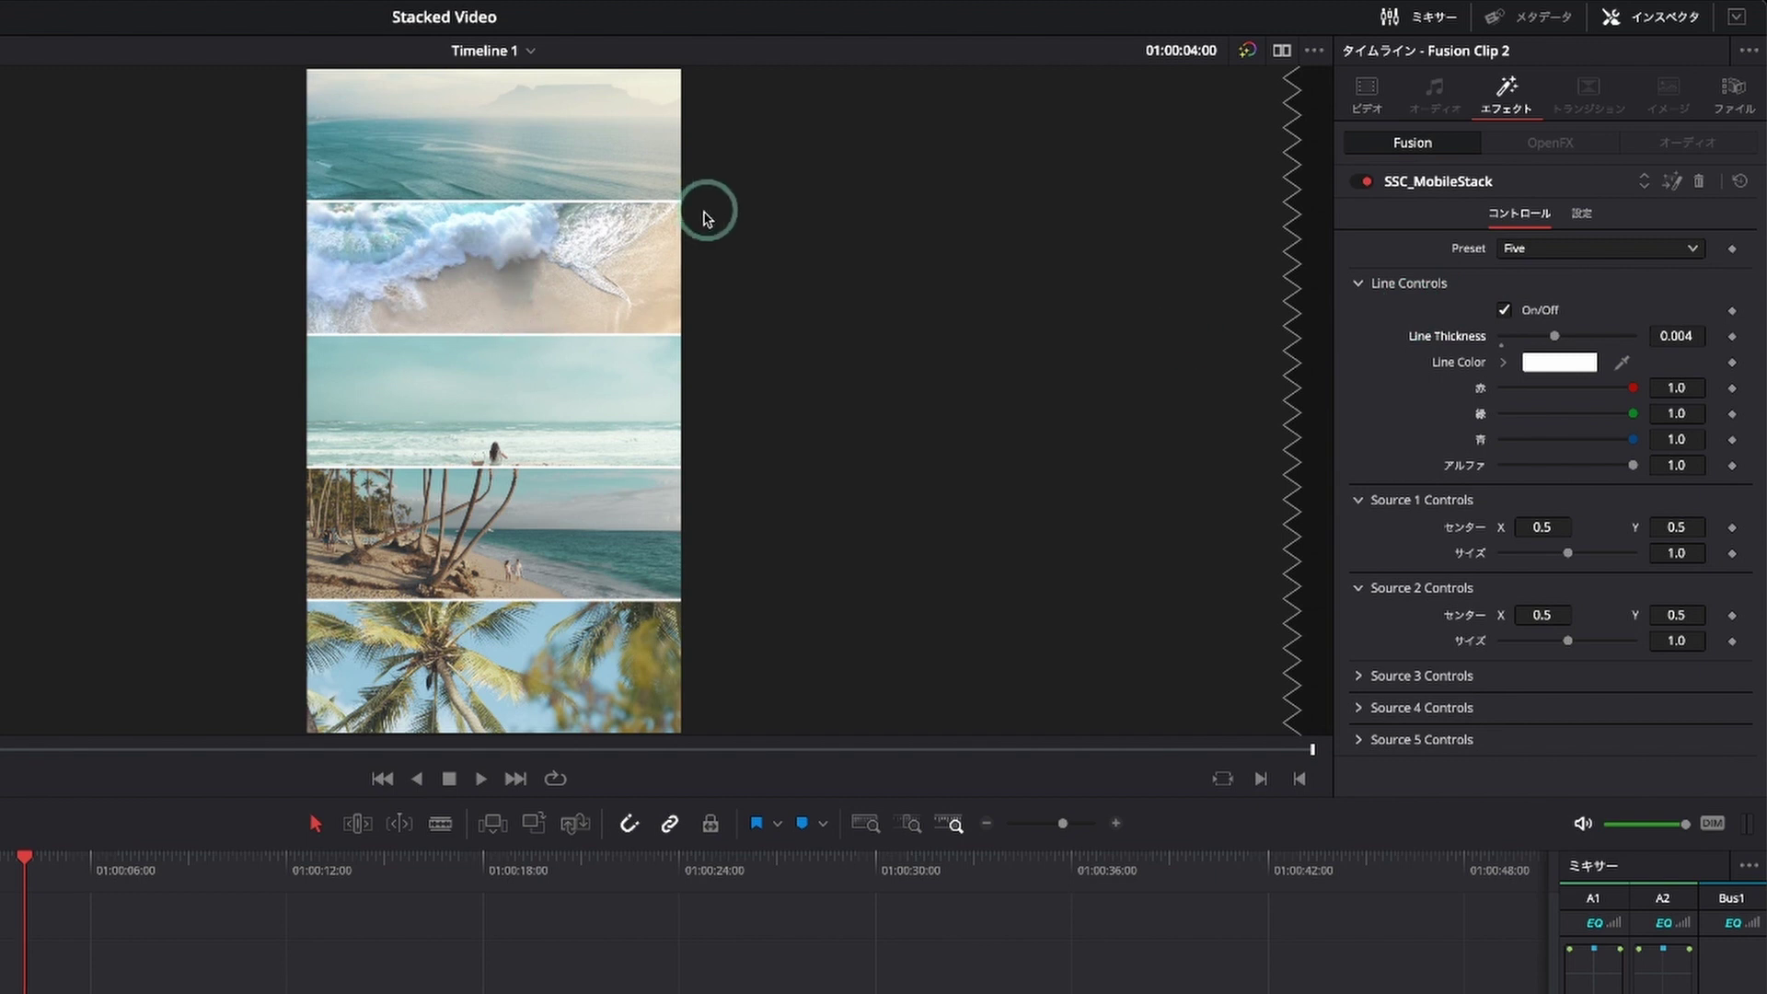
Recolour the divider lines, try thickness 0.05, thin them to 0.008, then switch lines off
left_click(1532, 362)
mouse_move(1014, 803)
left_mouse_down()
mouse_move(859, 939)
mouse_move(914, 743)
left_mouse_up()
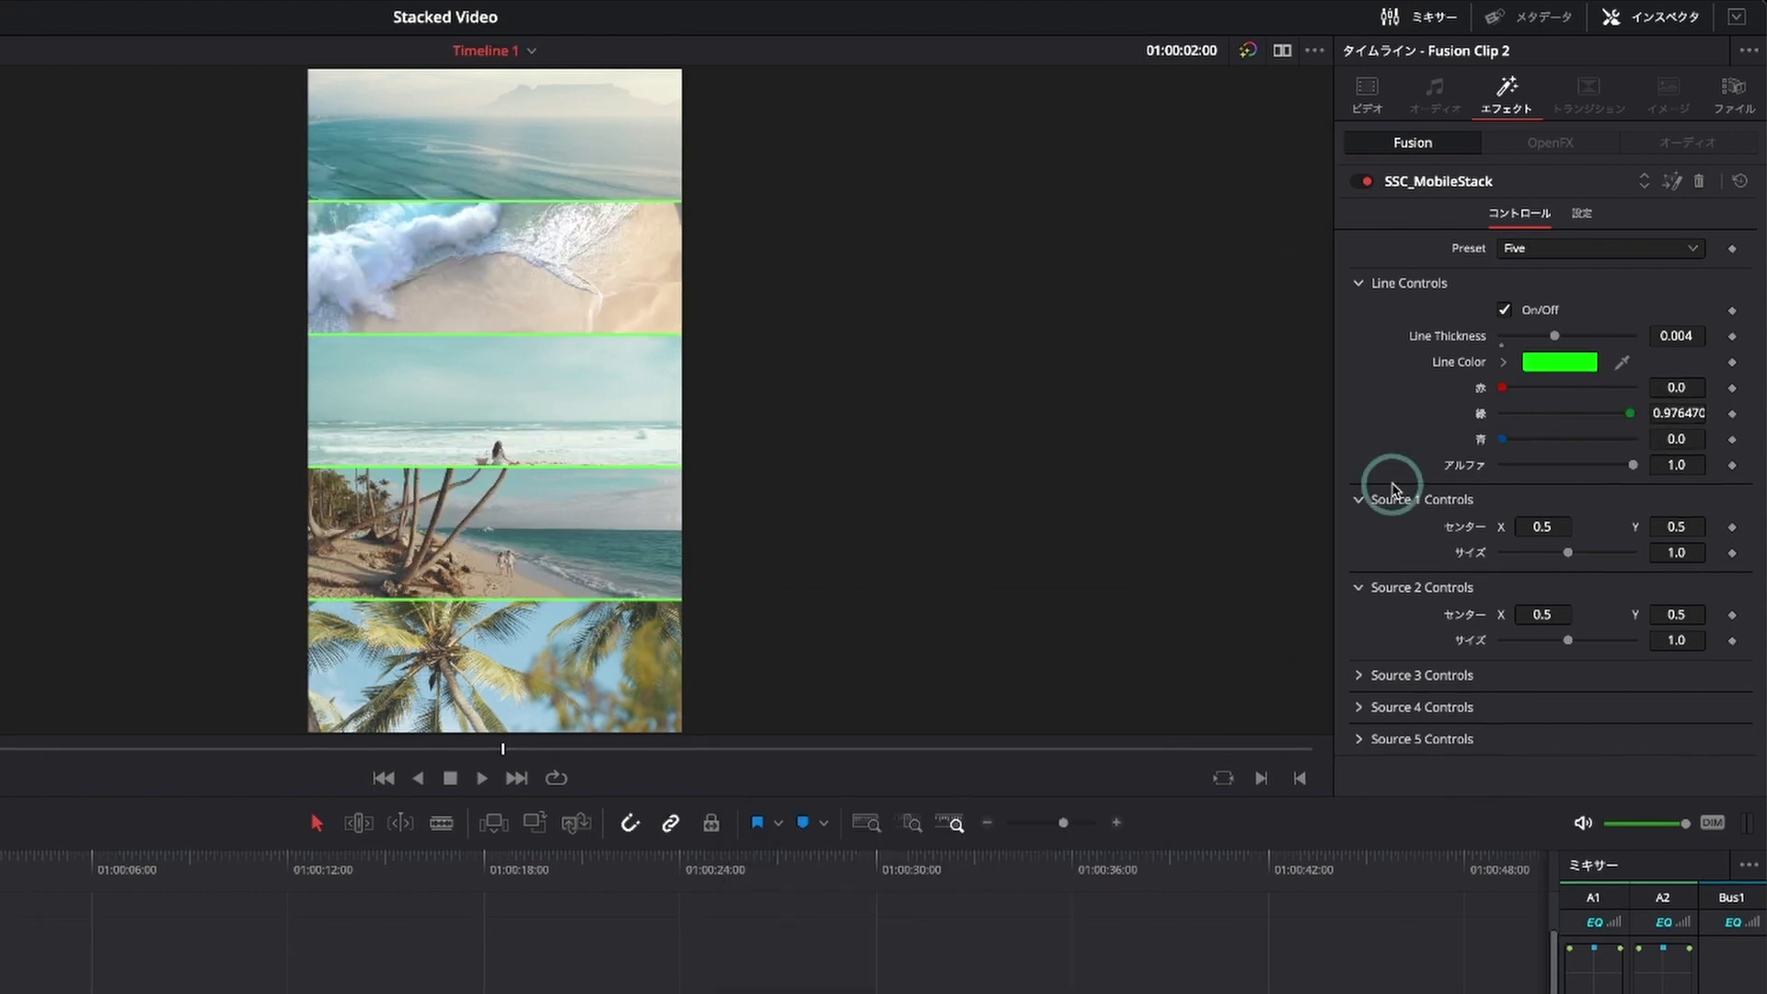
left_click_drag(1554, 337, 1640, 345)
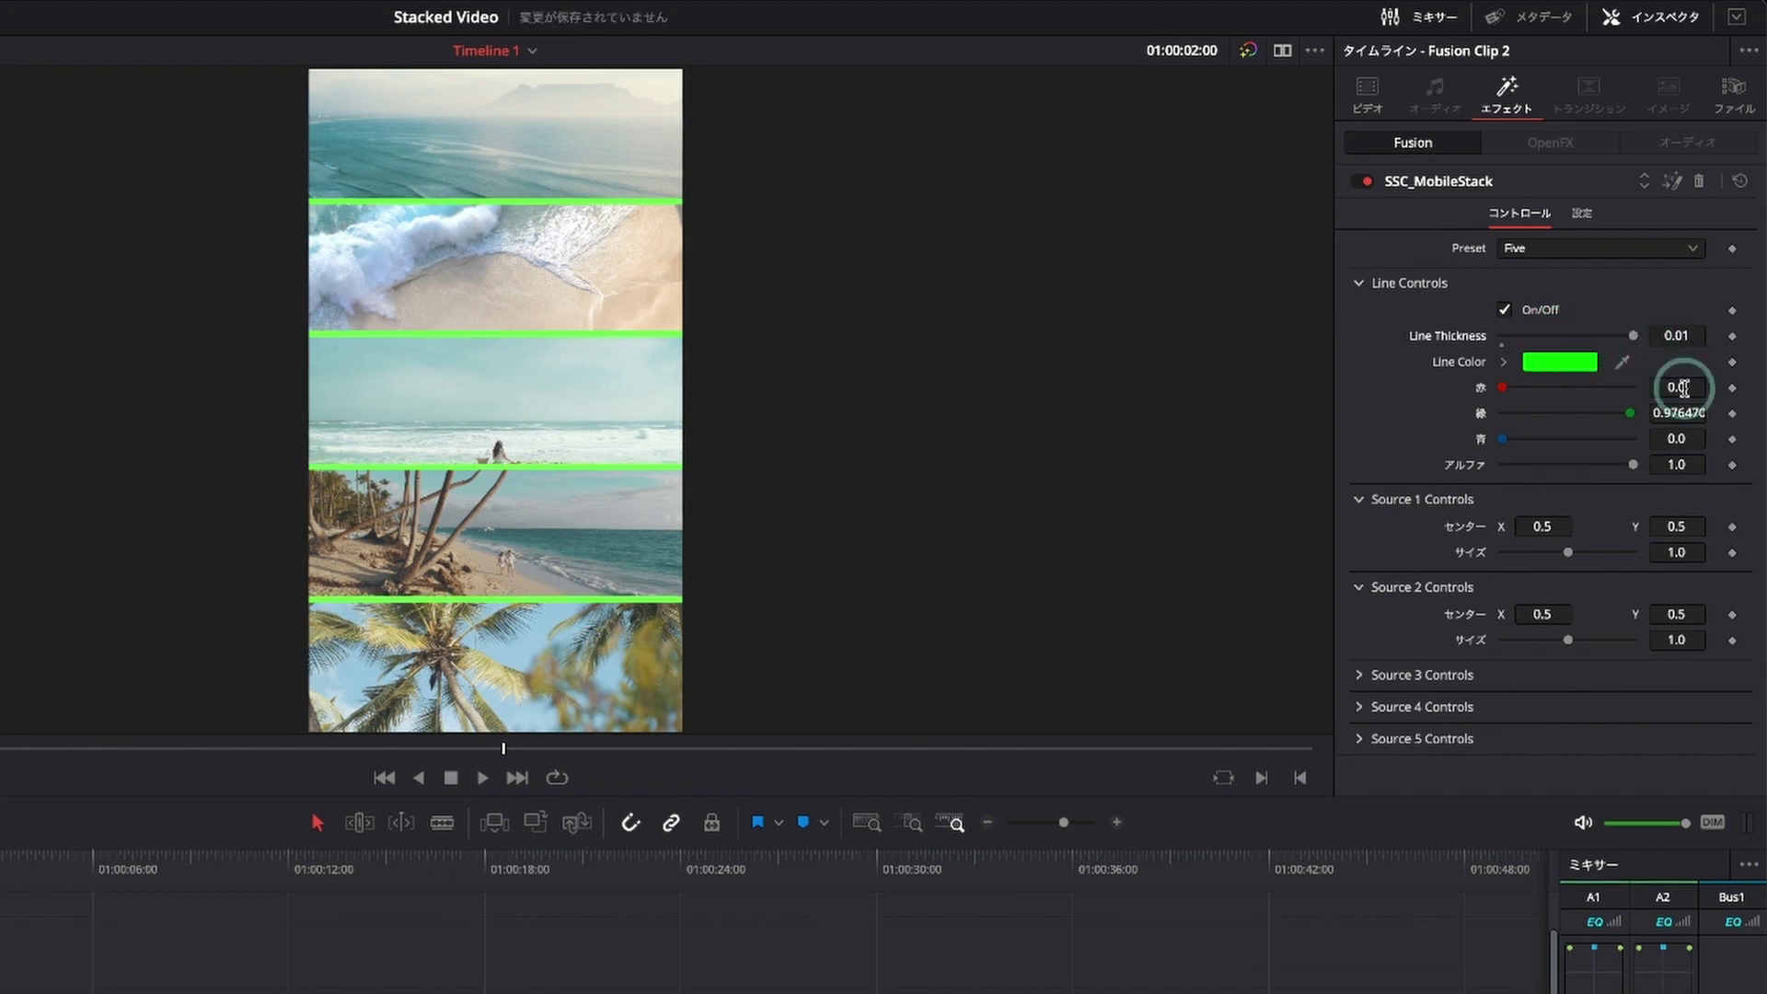
left_click(1701, 337)
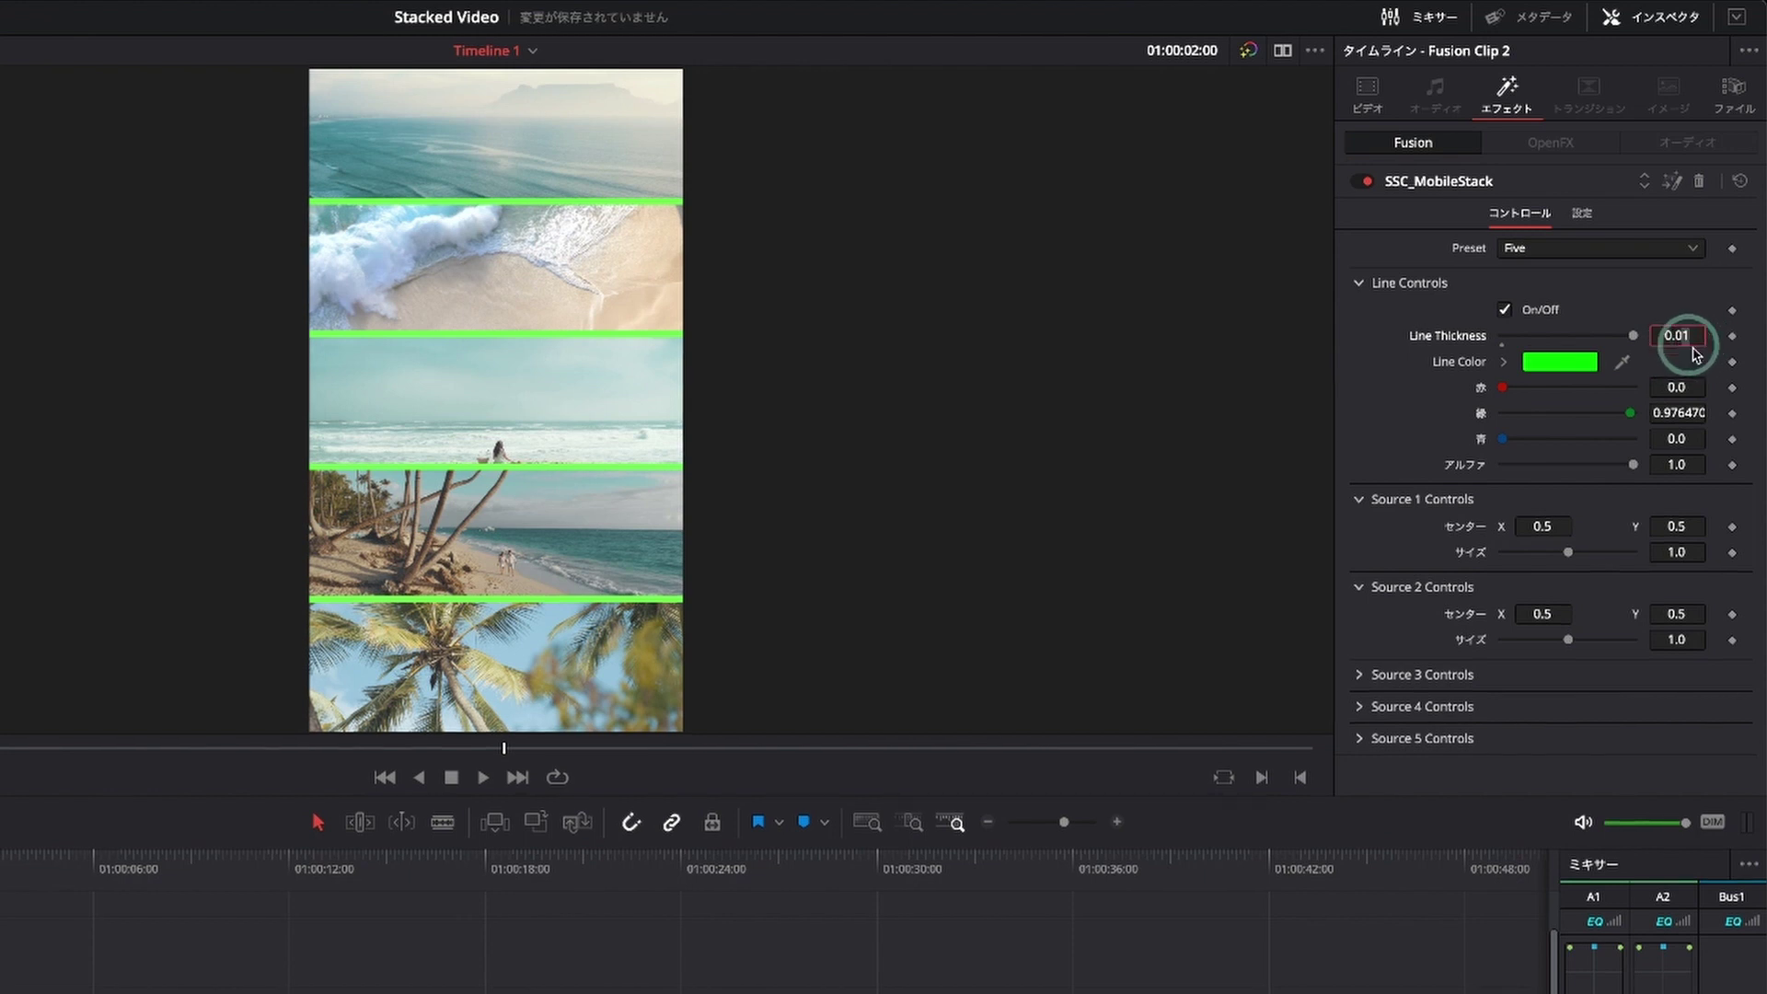
type("0.05")
key("Tab")
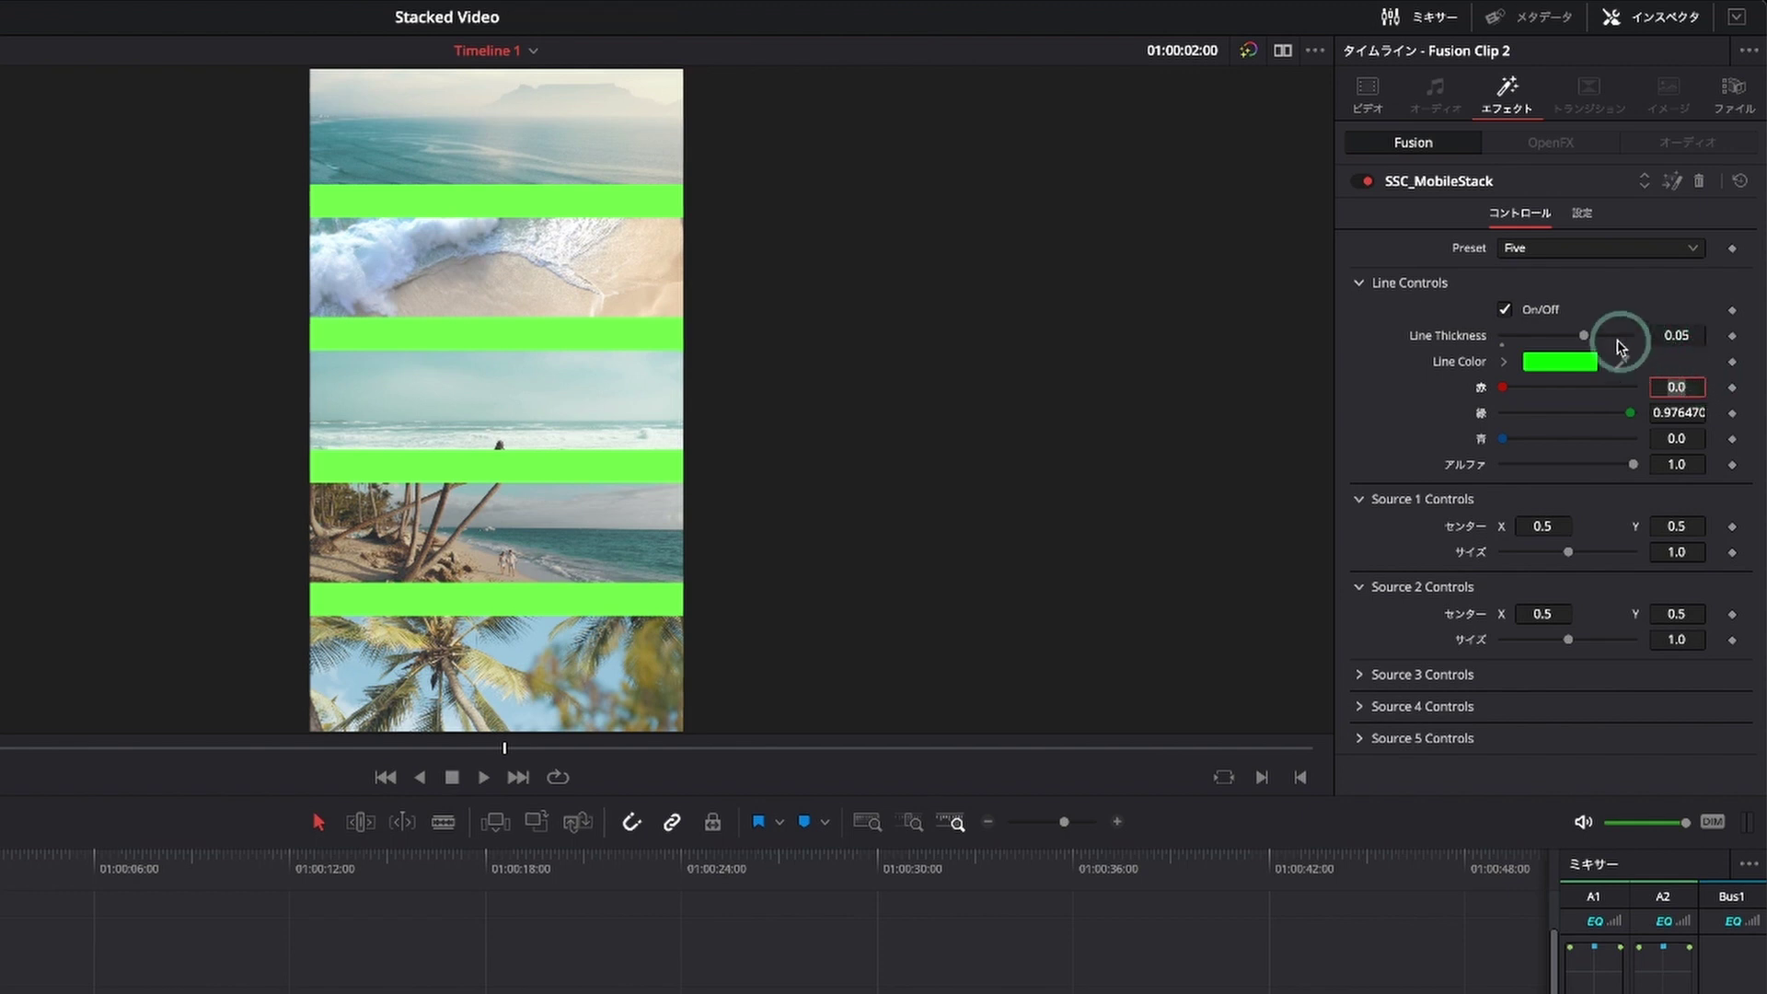
left_click_drag(1583, 336, 1516, 336)
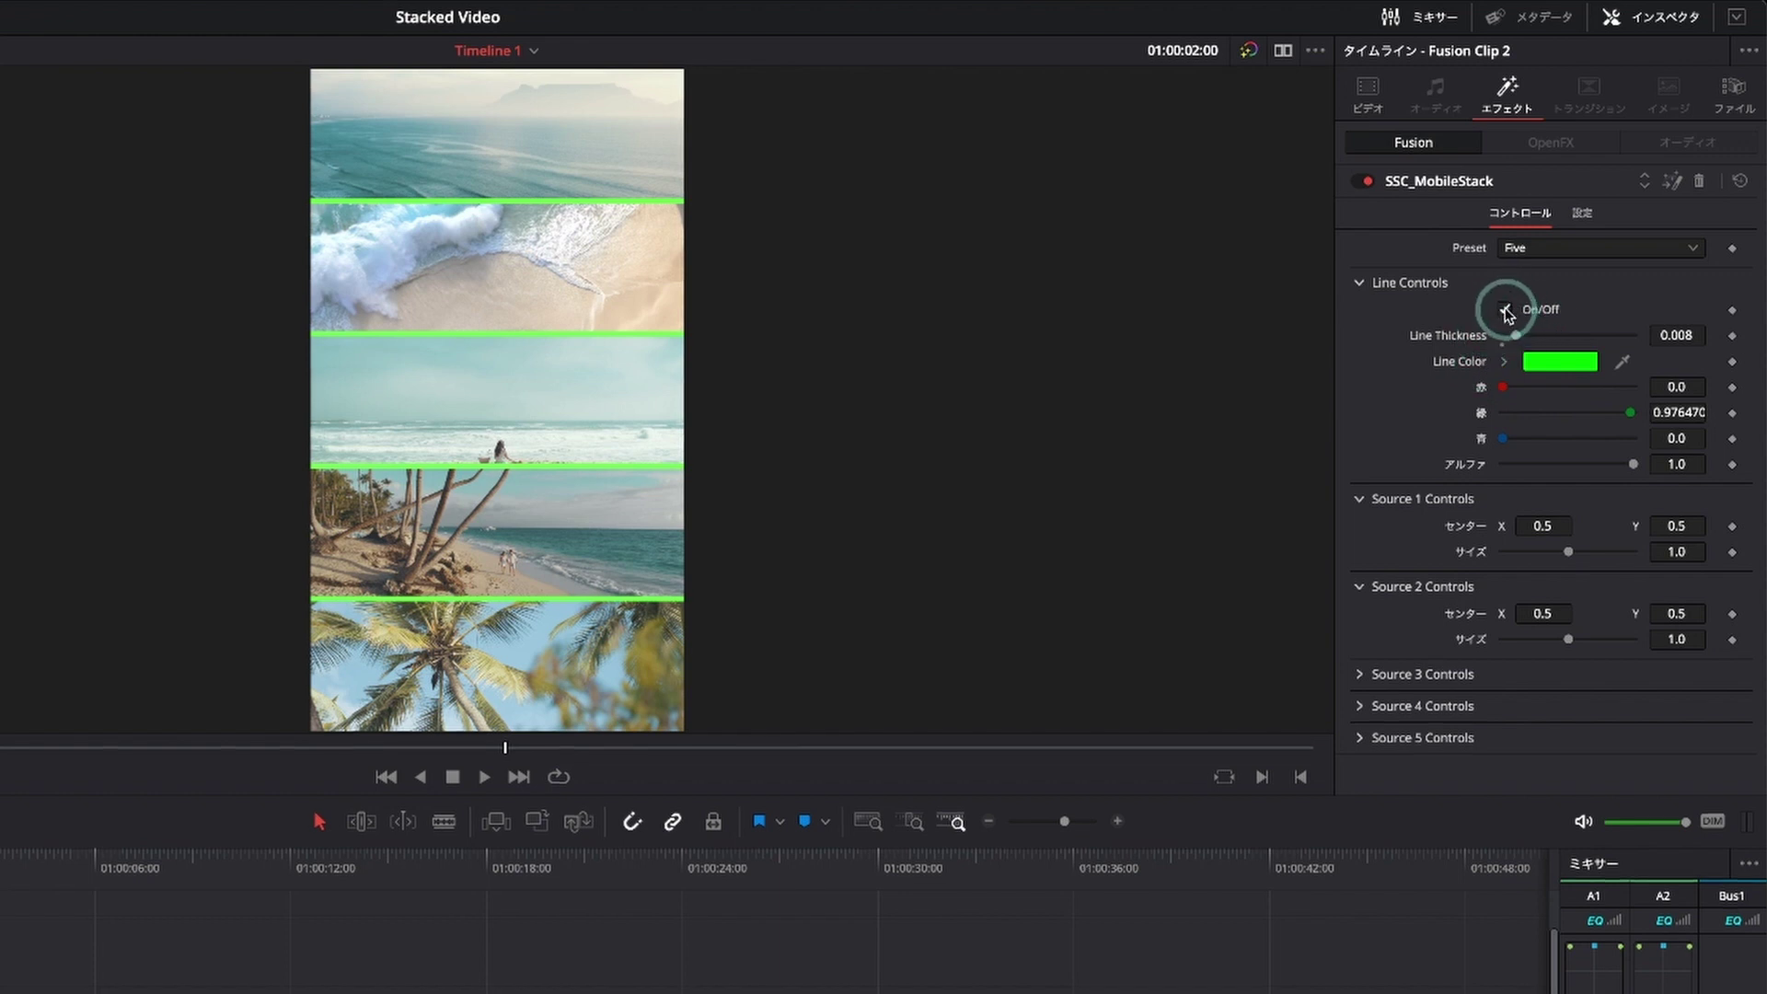
left_click(1504, 310)
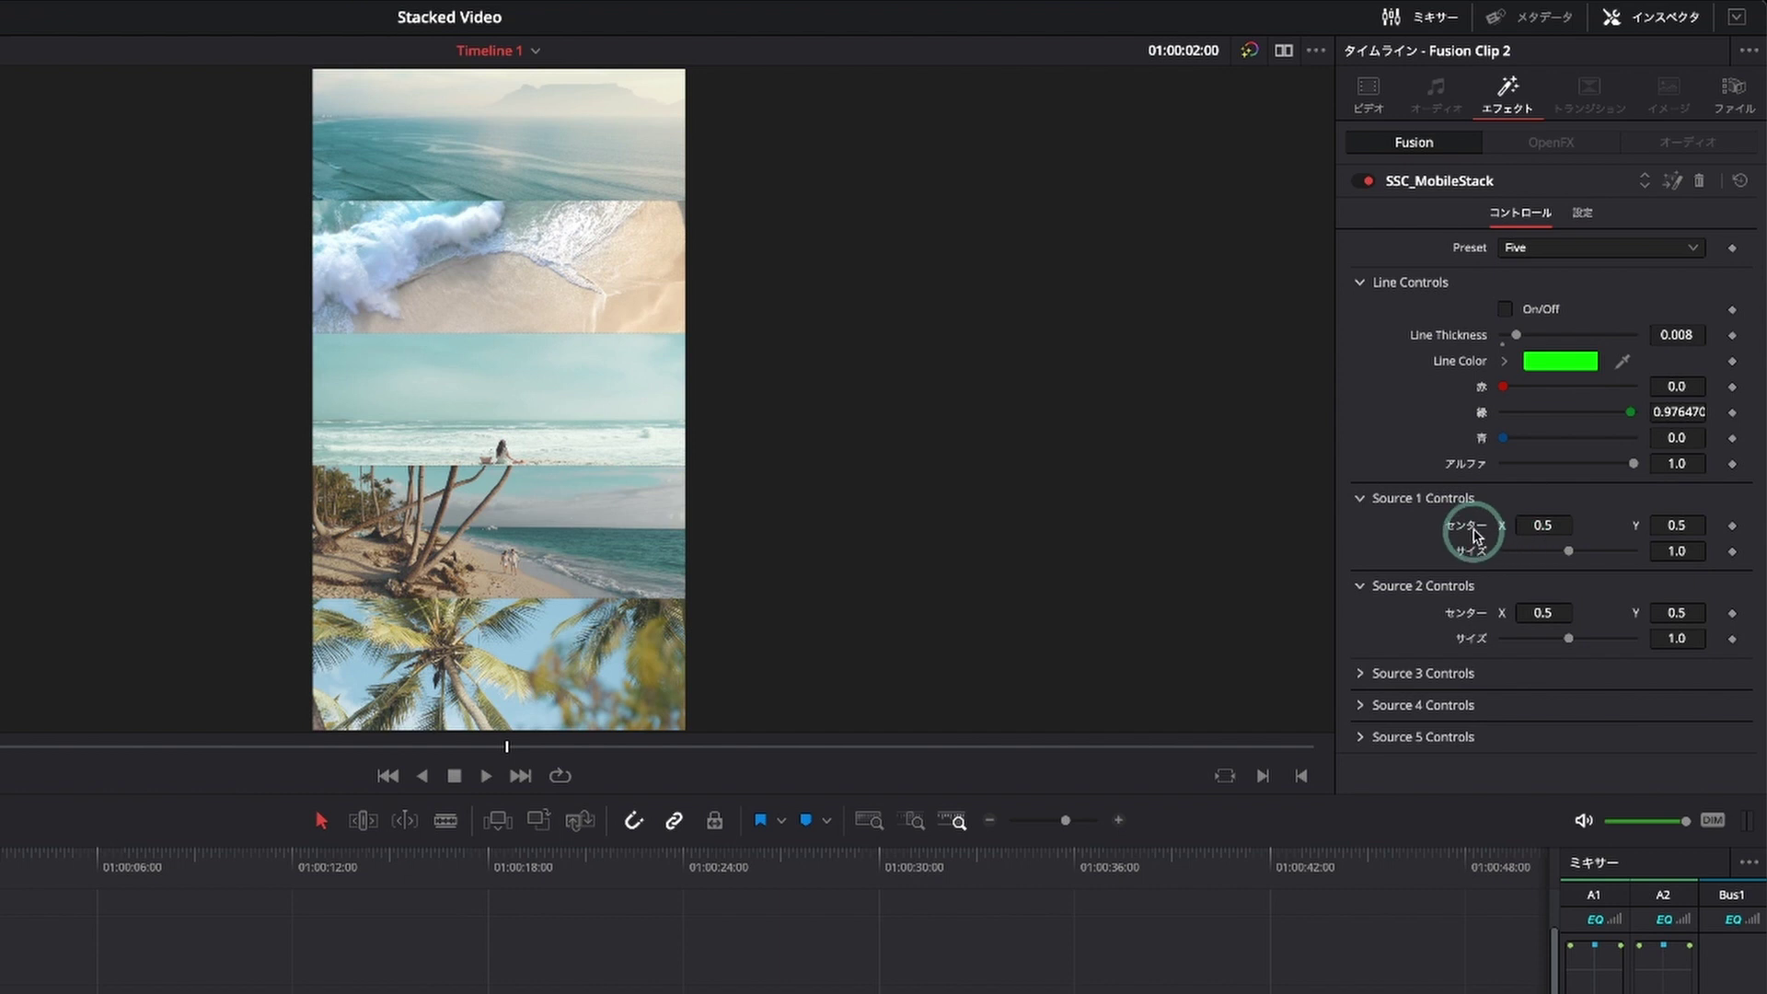
Shift Source 1's Center X to 0.491 to reframe the bottom clip
mouse_move(1543, 526)
left_mouse_down()
mouse_move(1648, 532)
mouse_move(297, 566)
left_mouse_up()
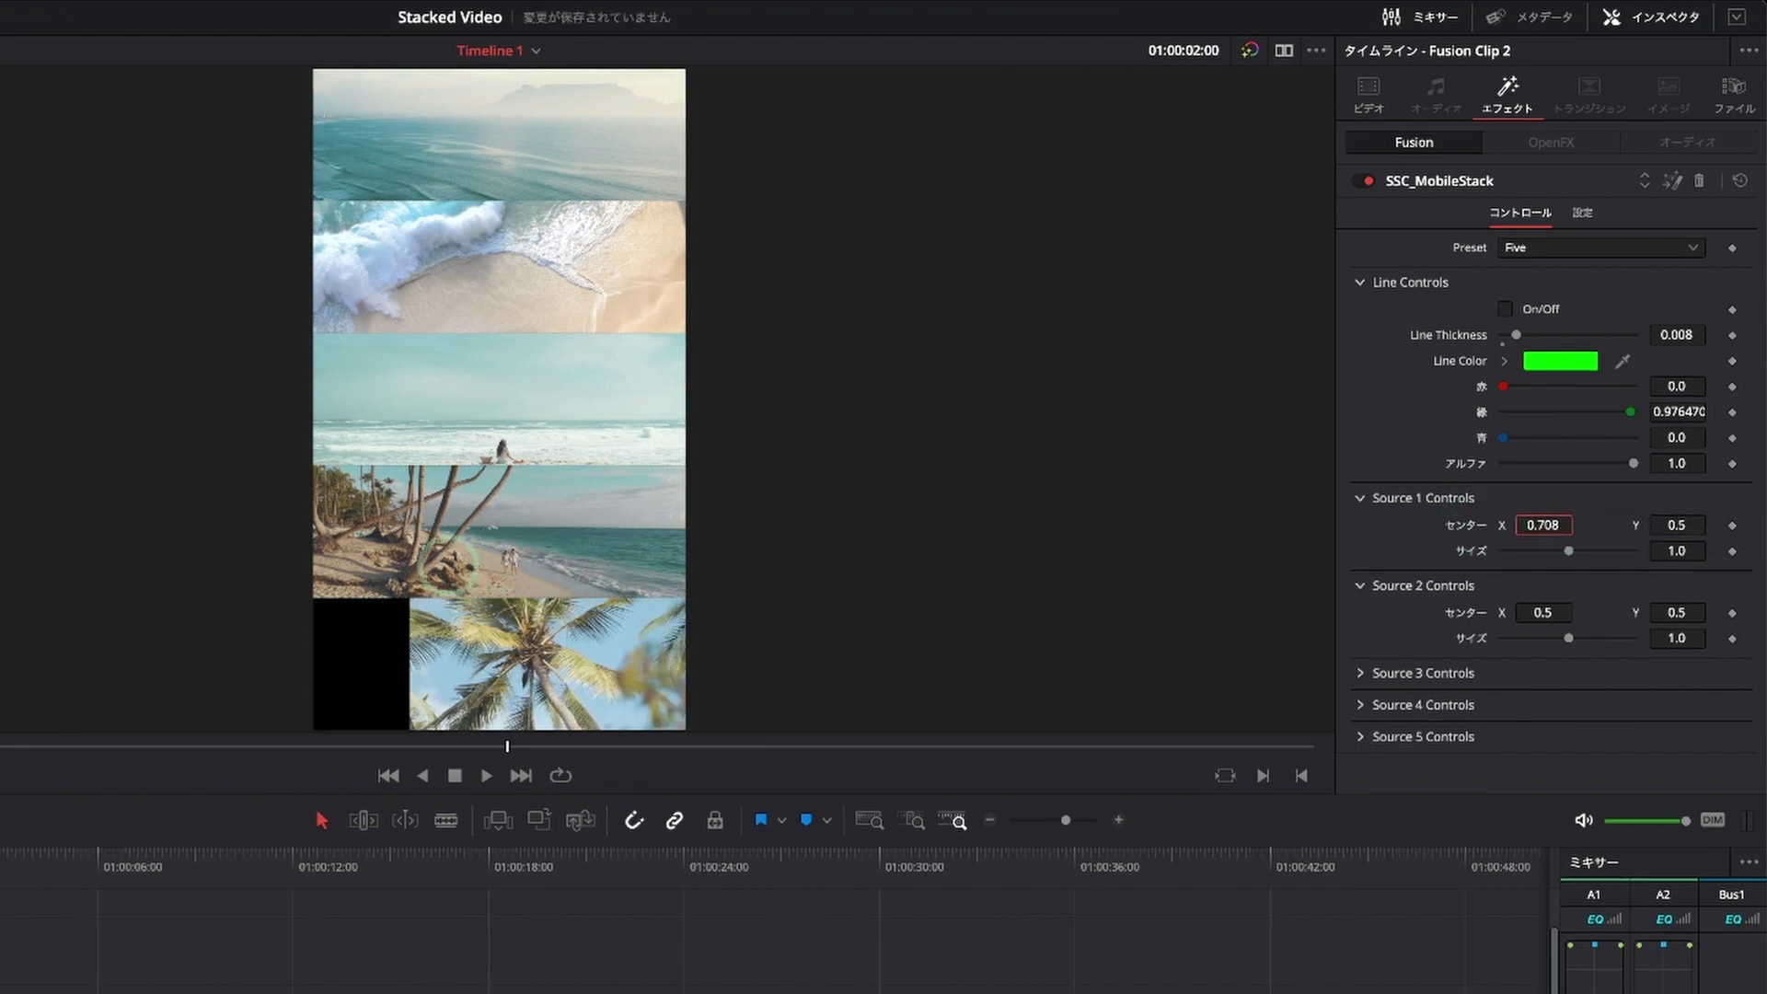
left_click_drag(297, 567, 225, 560)
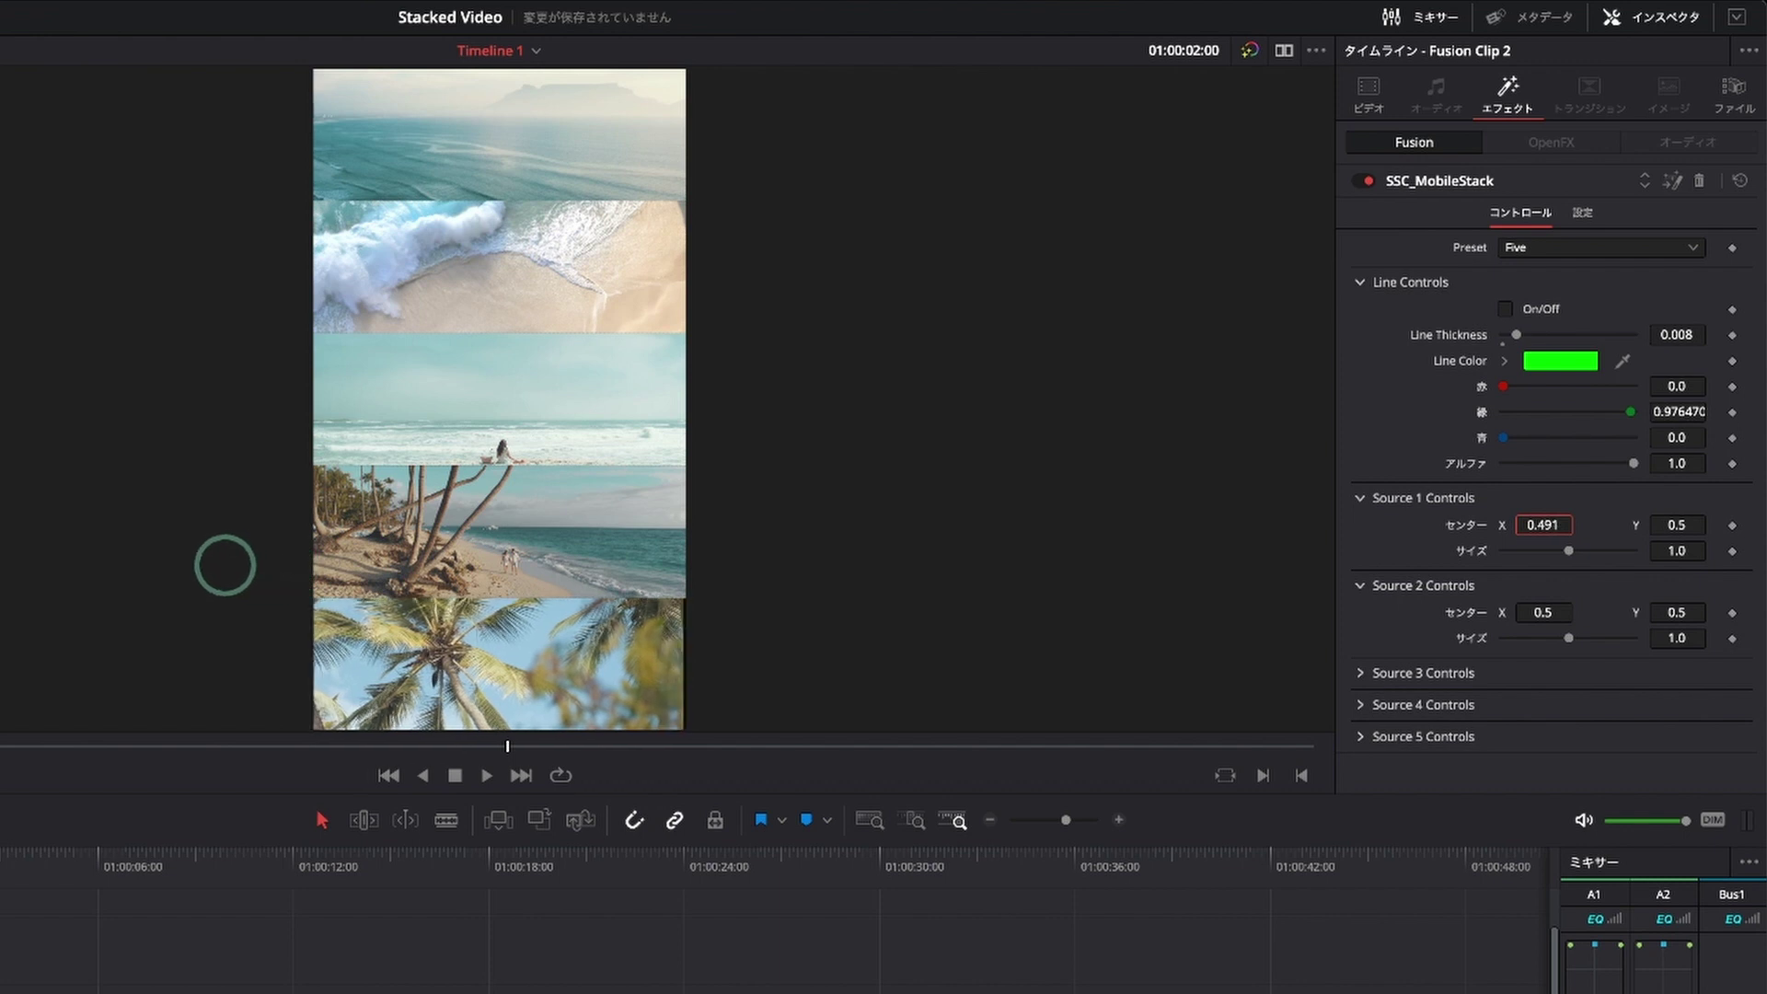
left_click_drag(1556, 529, 1736, 544)
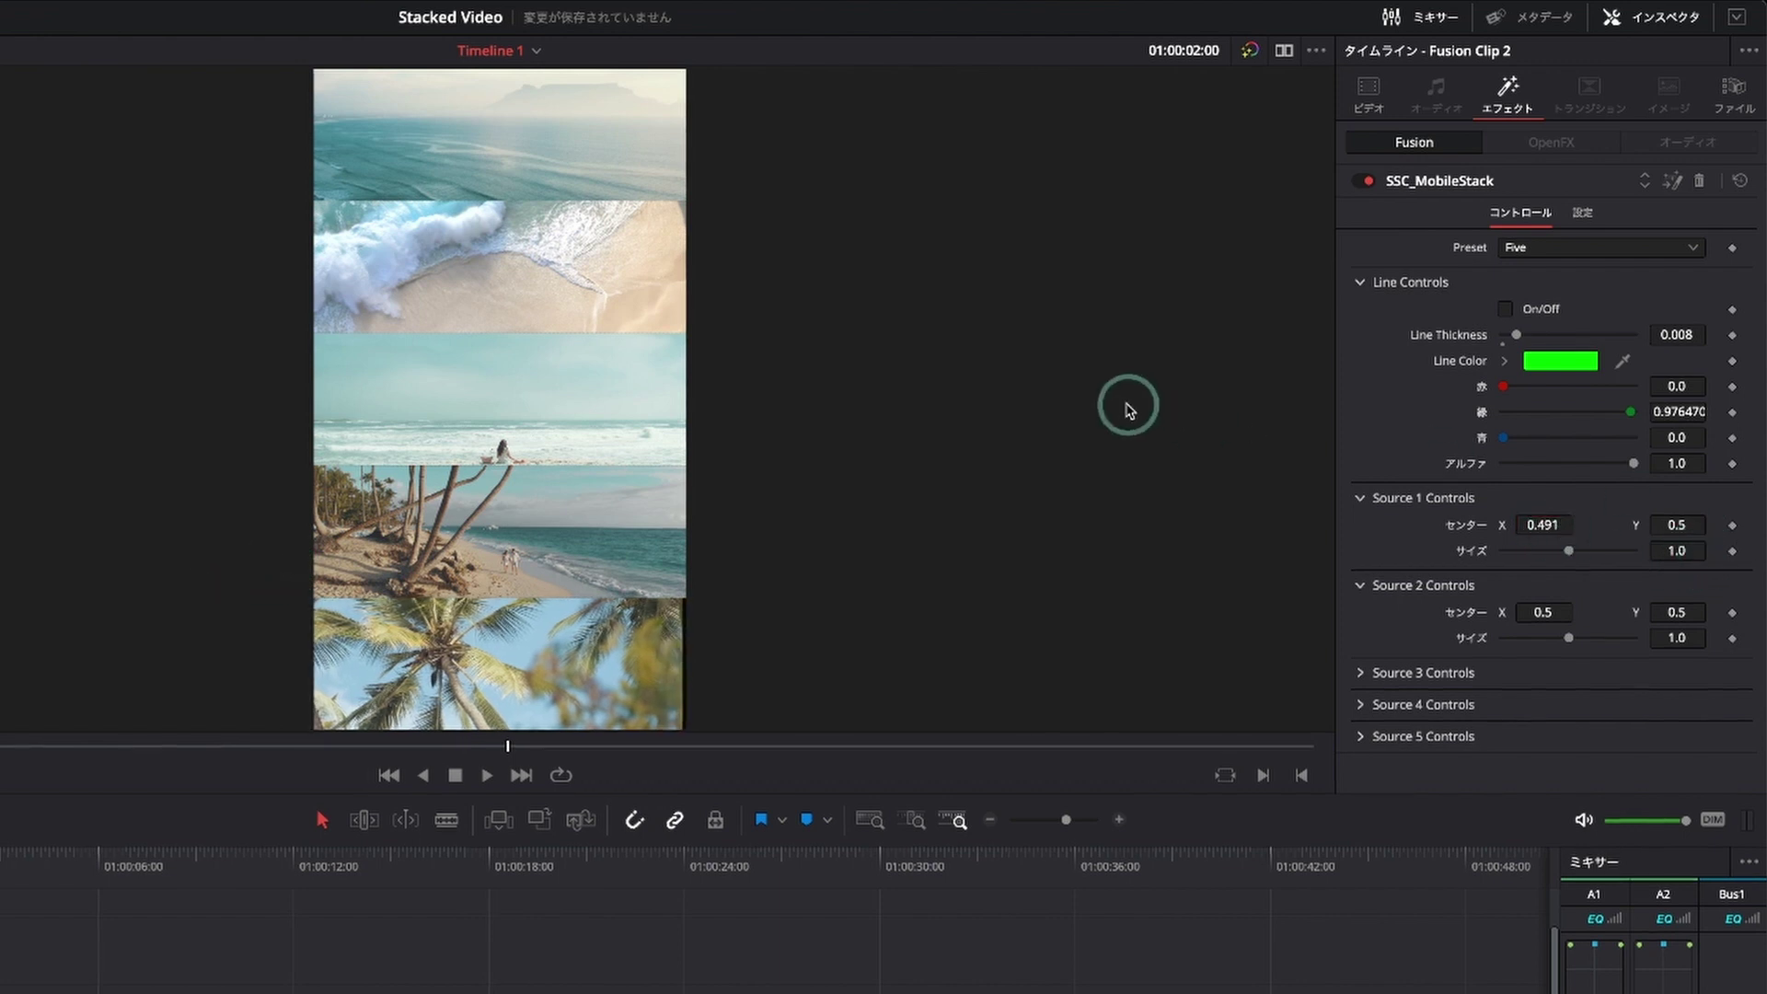
left_click(580, 364)
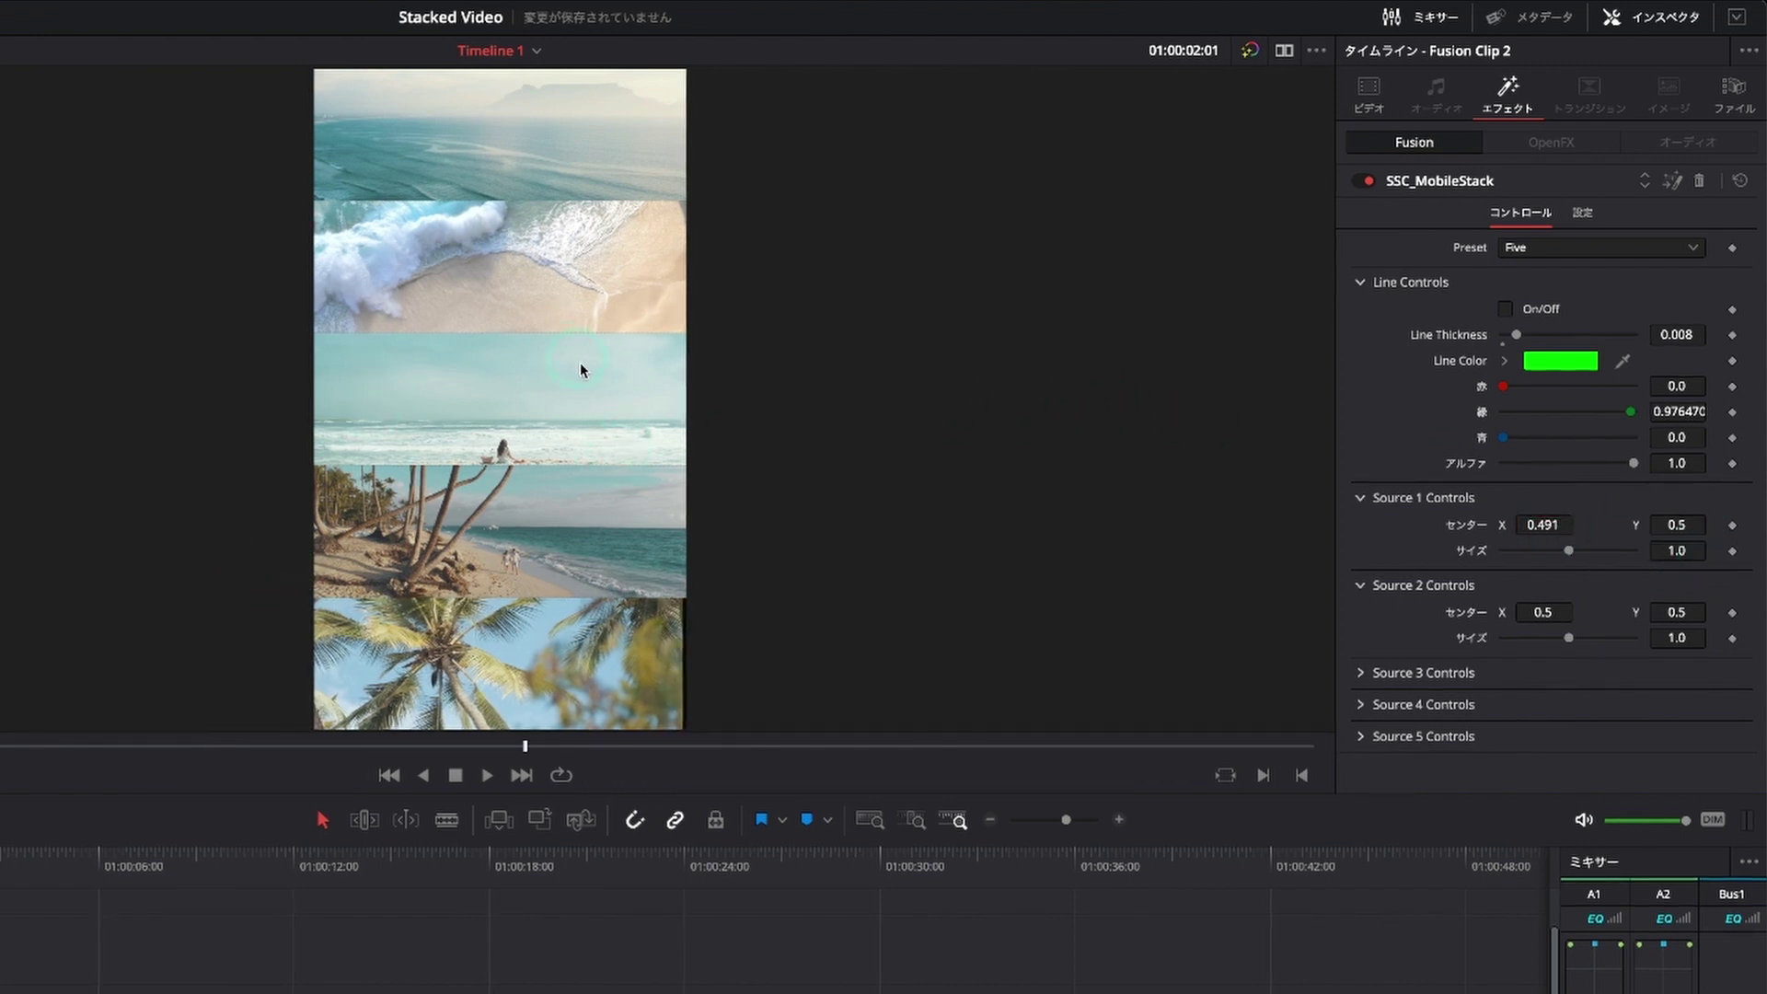
left_click(499, 423)
left_click(521, 467)
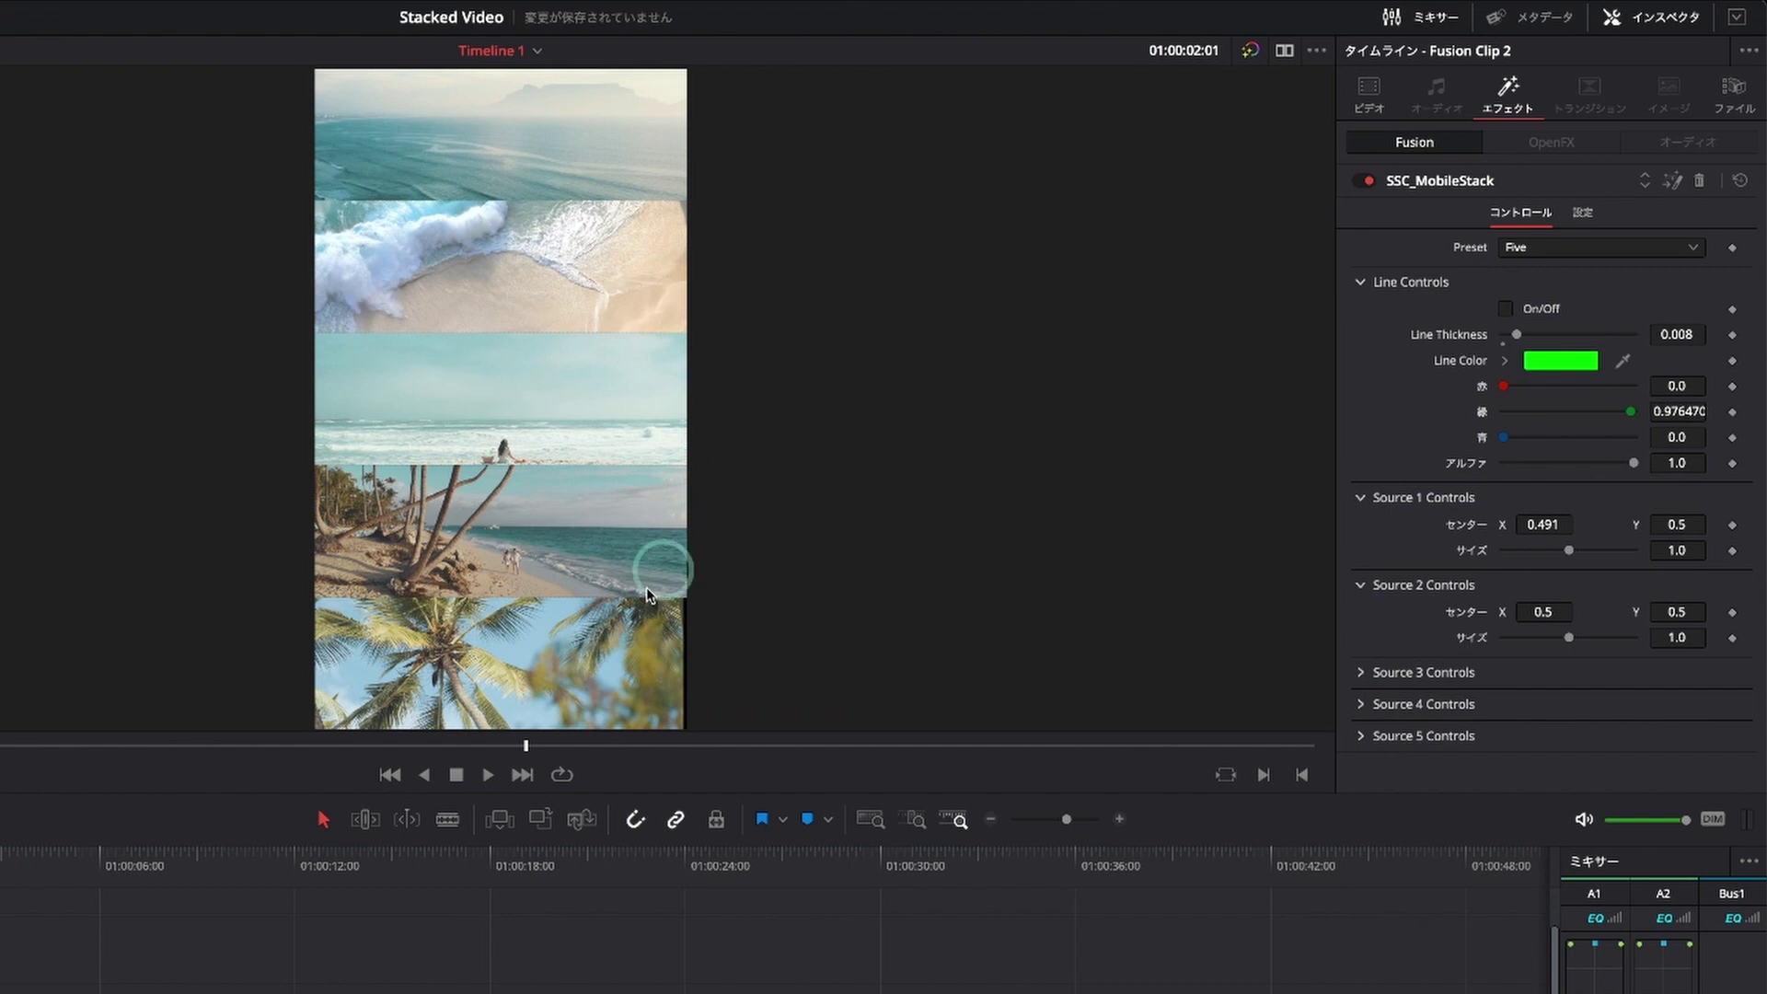
Set Source 3's Center Y to 0.552 and save the project
left_click(1362, 675)
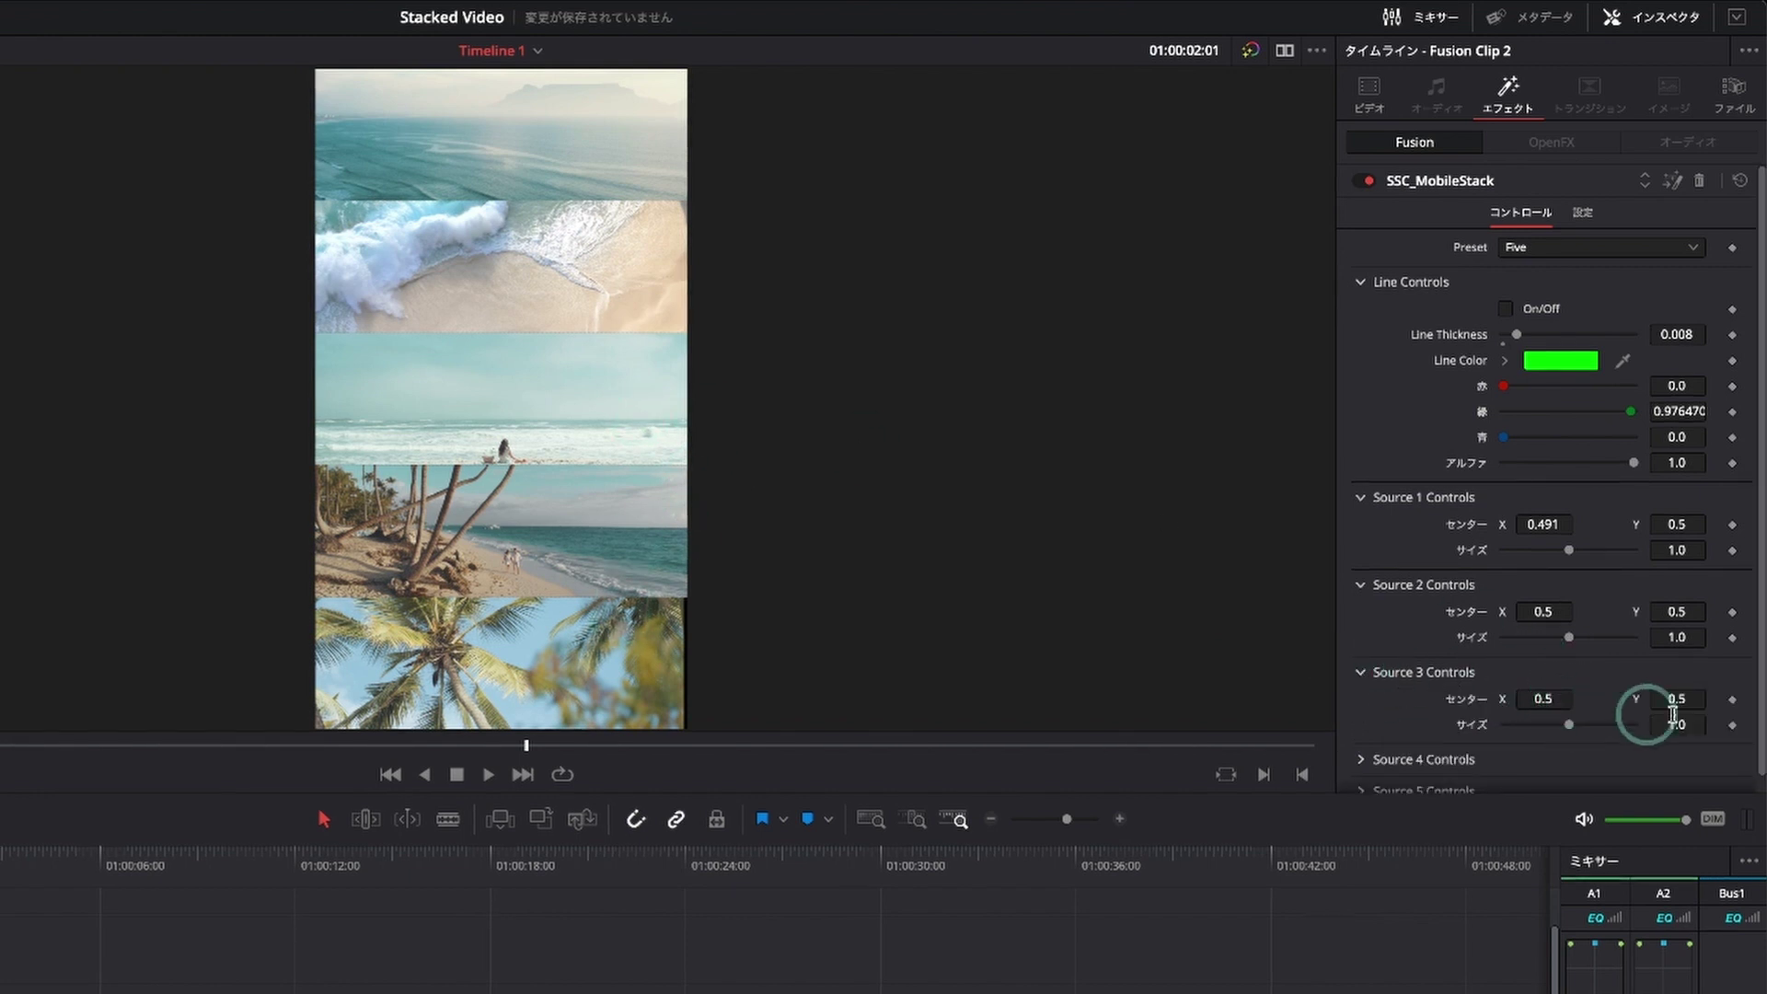
left_click_drag(1679, 699, 1733, 691)
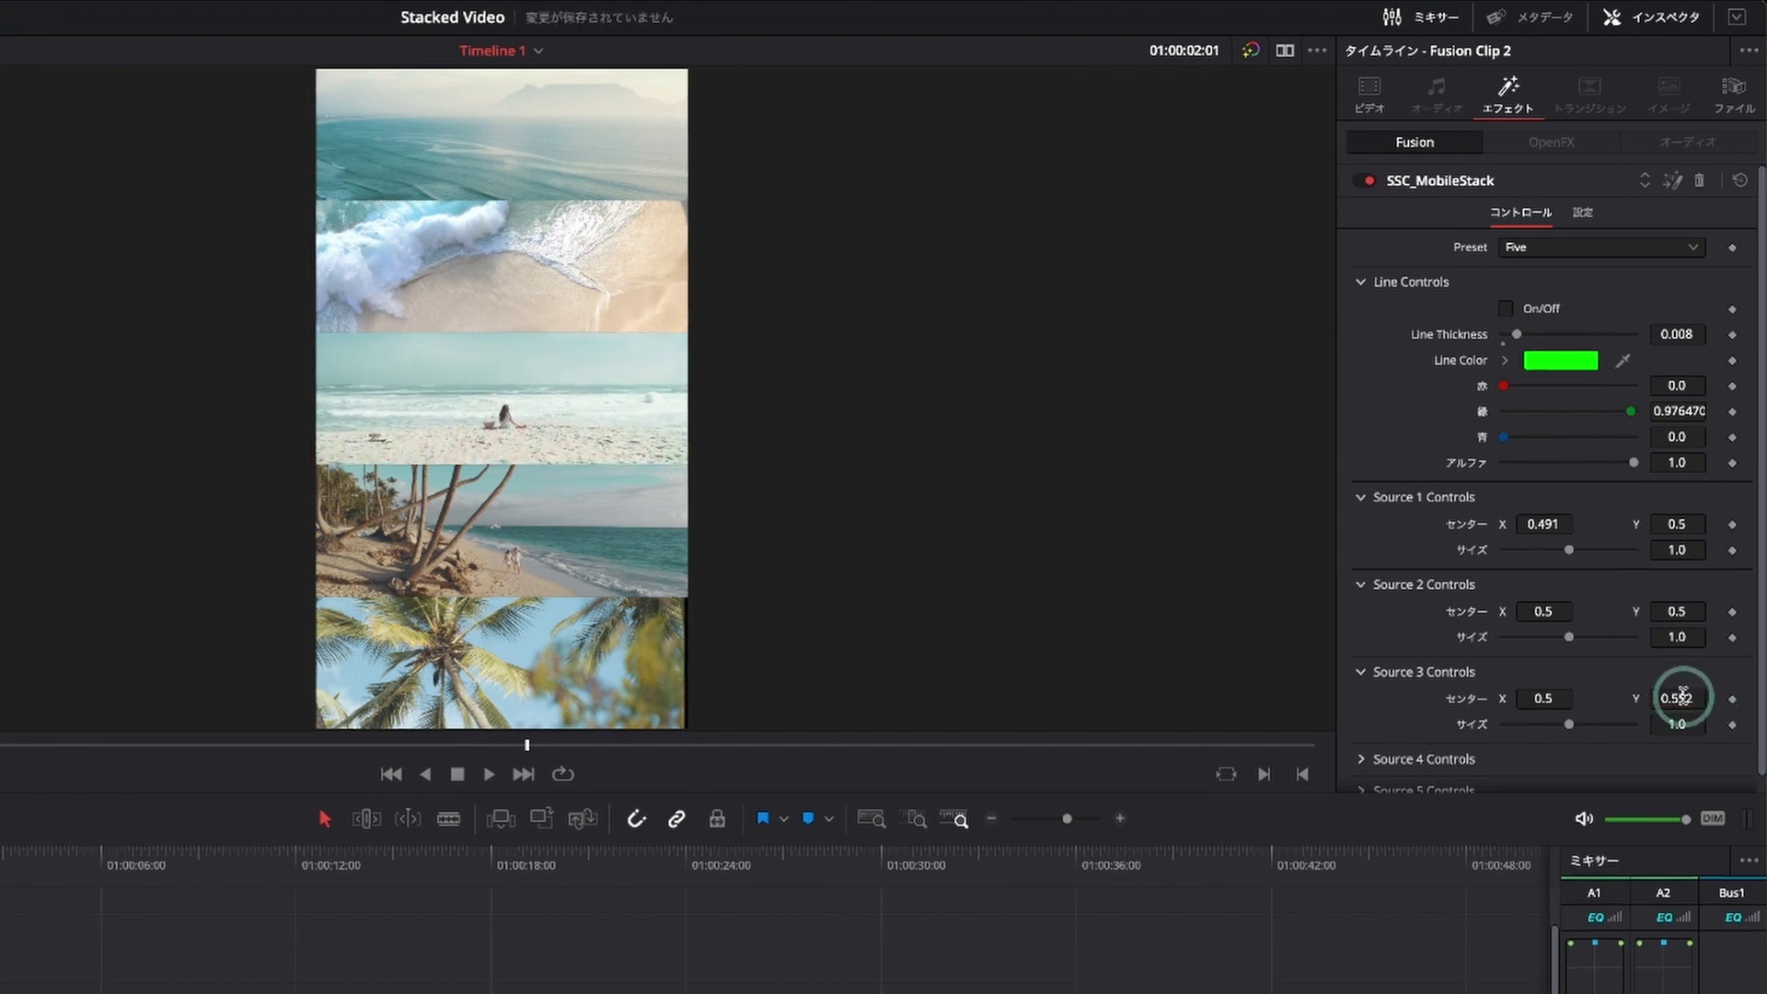
key("ctrl+s")
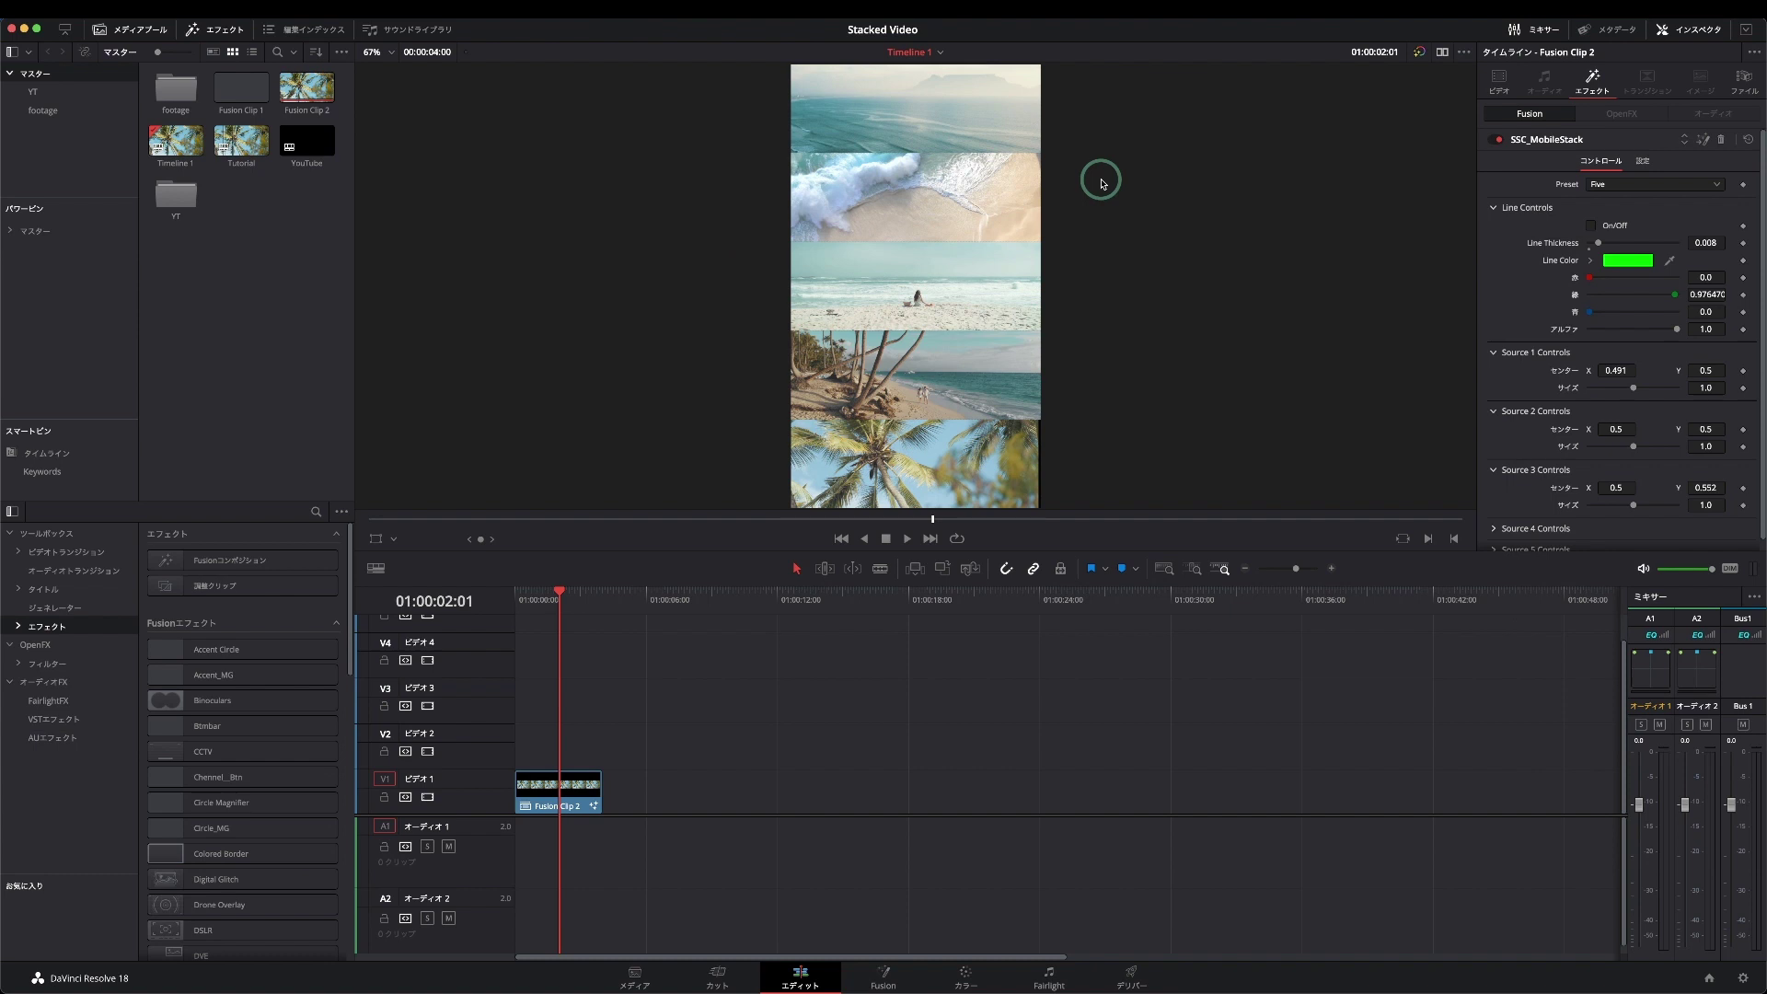
Switch to the browser desktop showing the YouTube channel's uploaded videos
key("ctrl+Left")
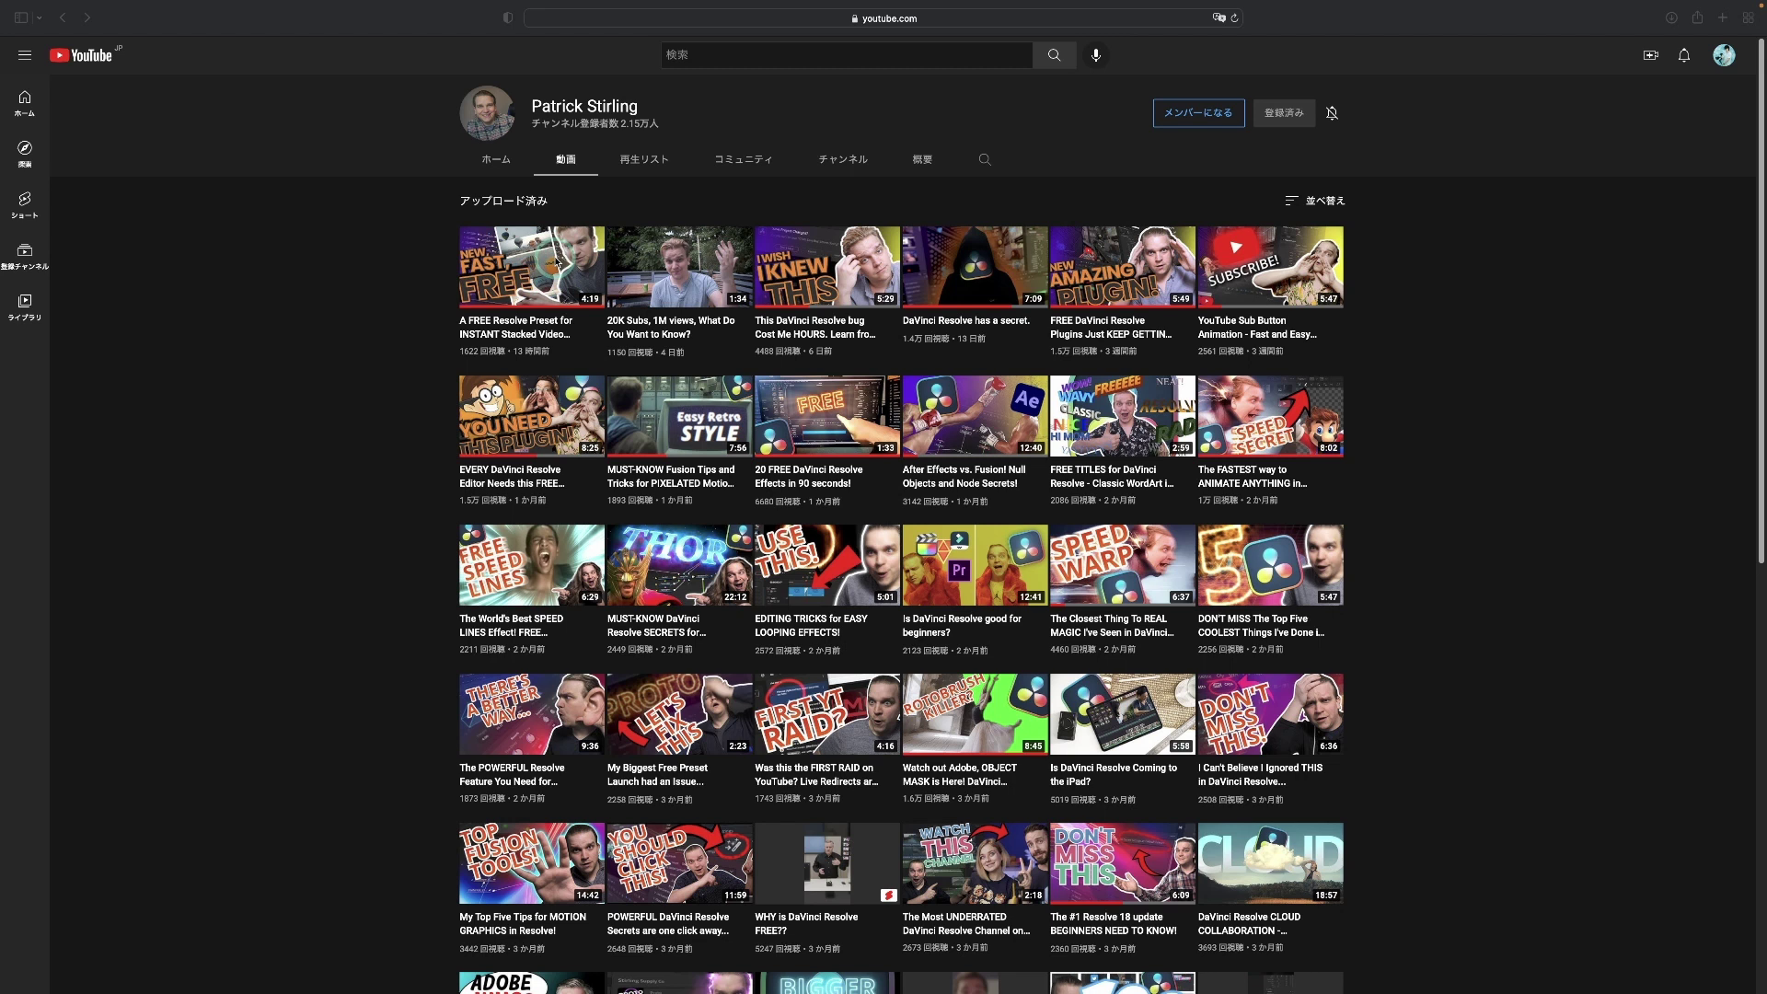
Open the stacked video preset tutorial and follow the Ko-fi link in its description
left_click(556, 267)
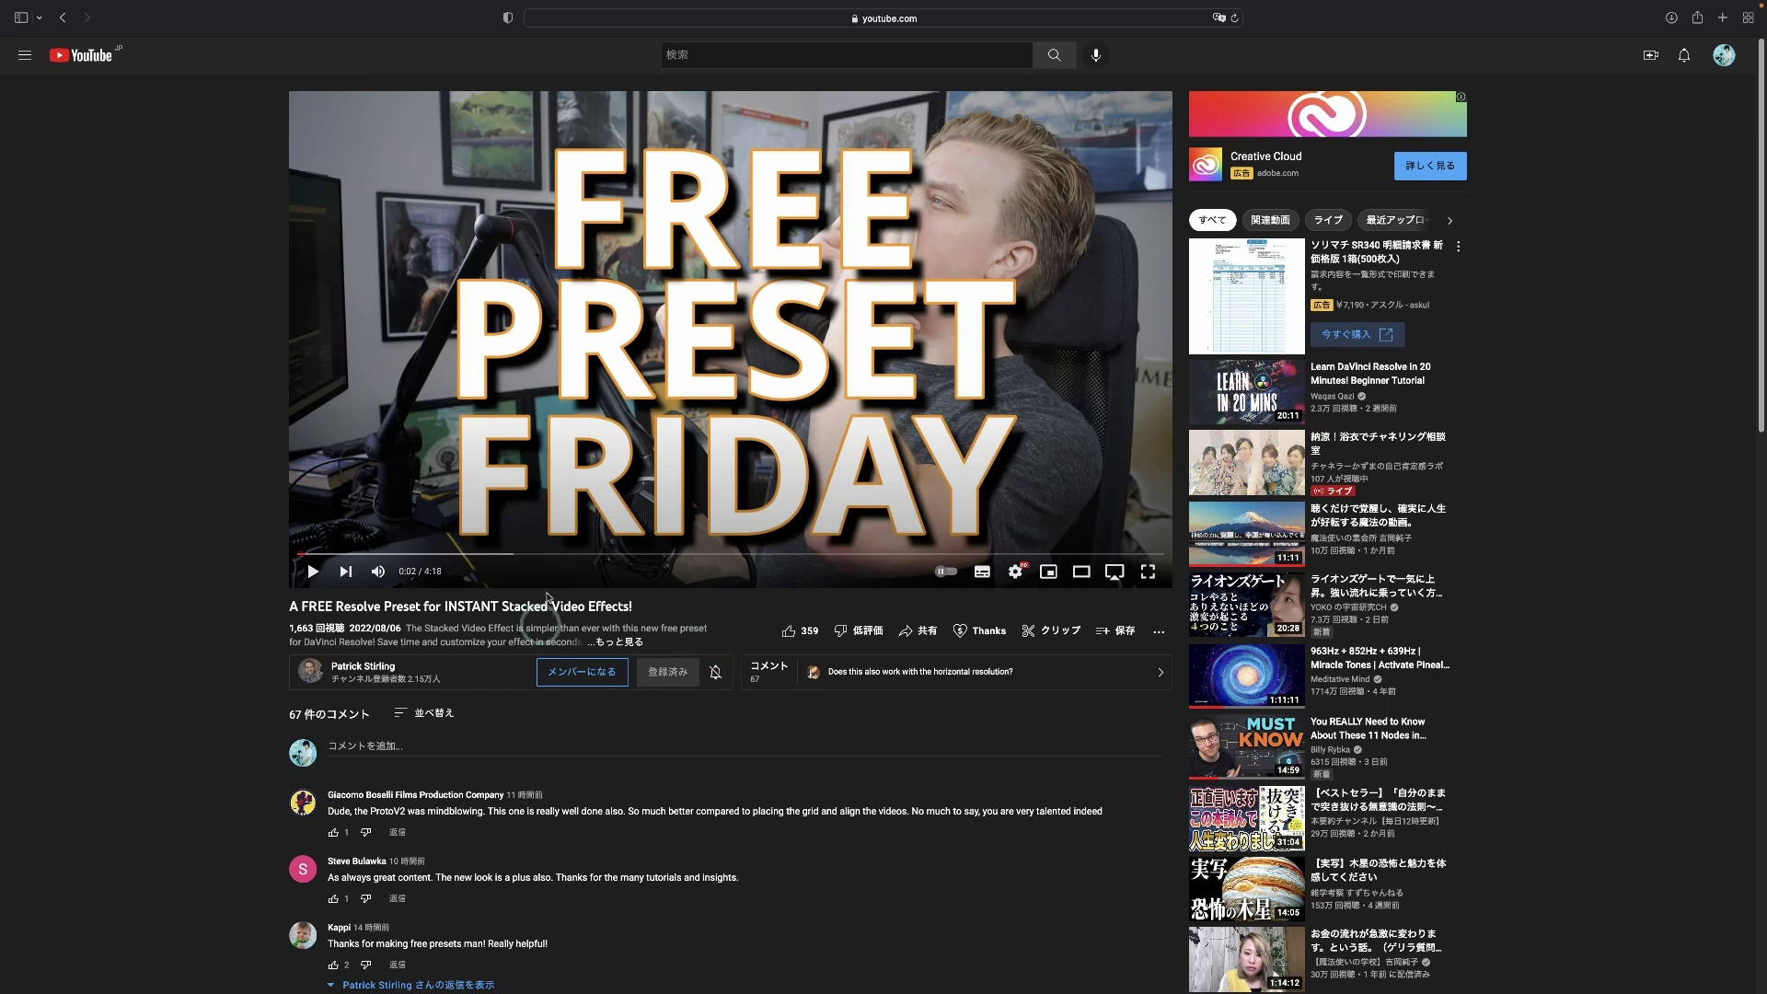
left_click(635, 643)
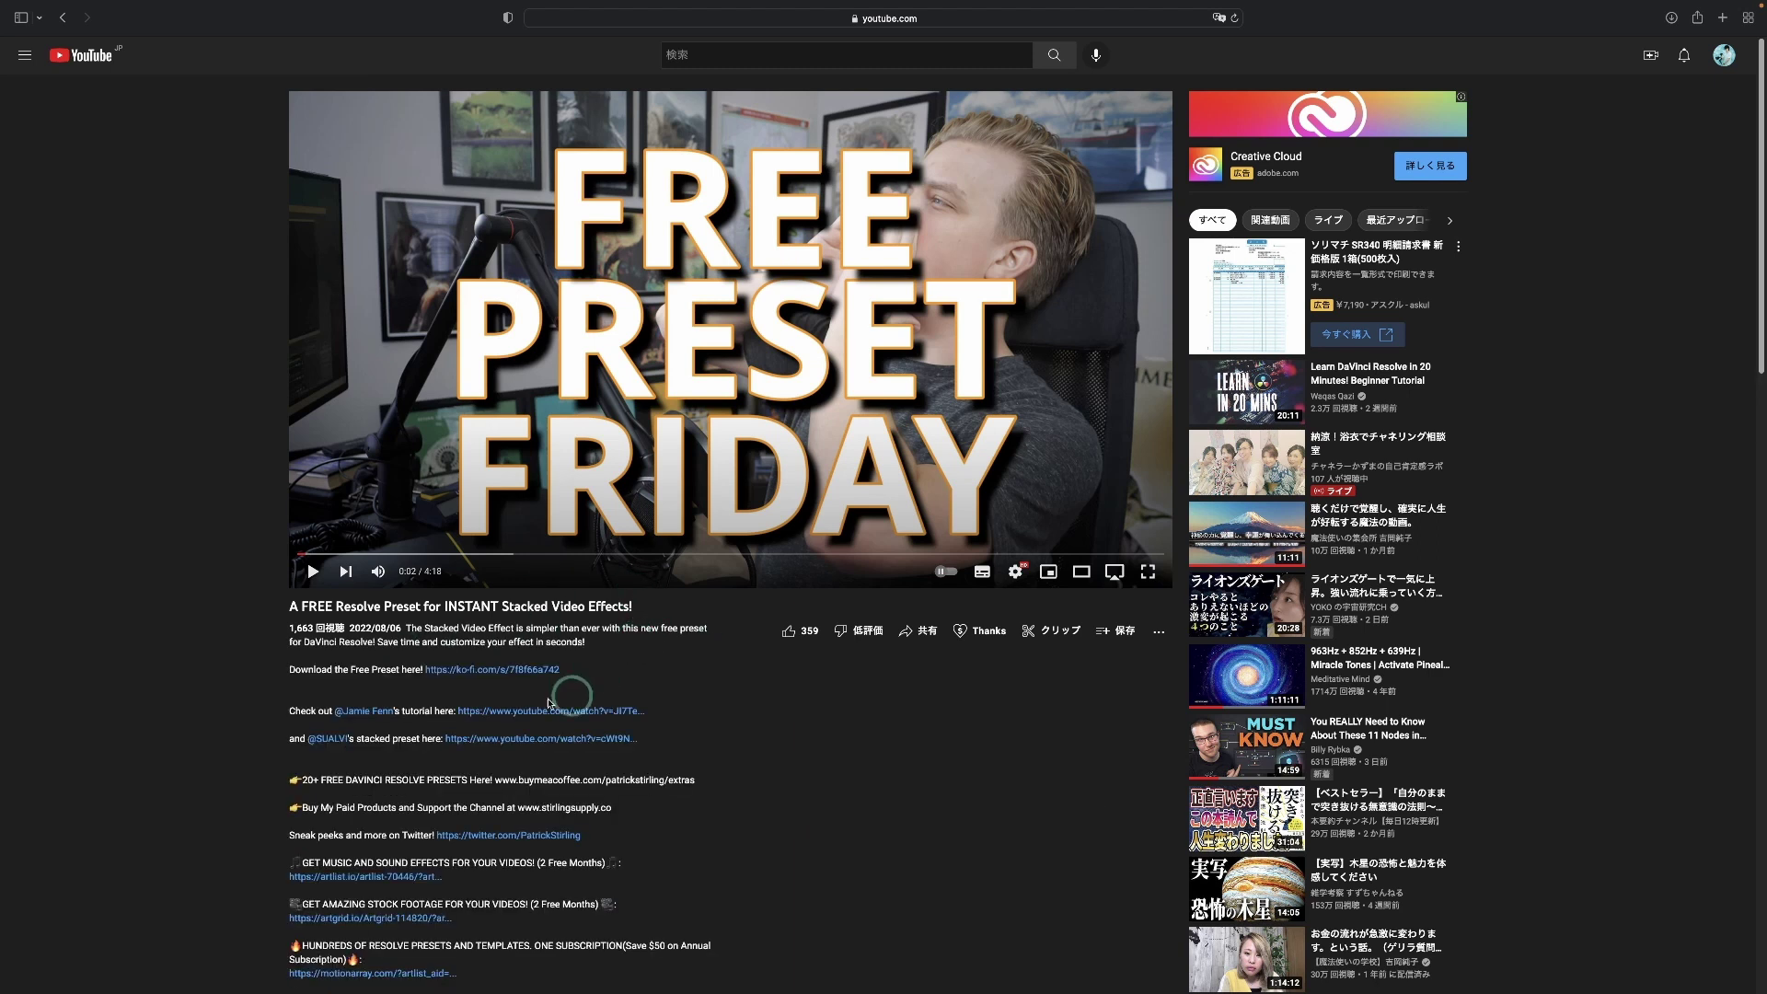
left_click(502, 671)
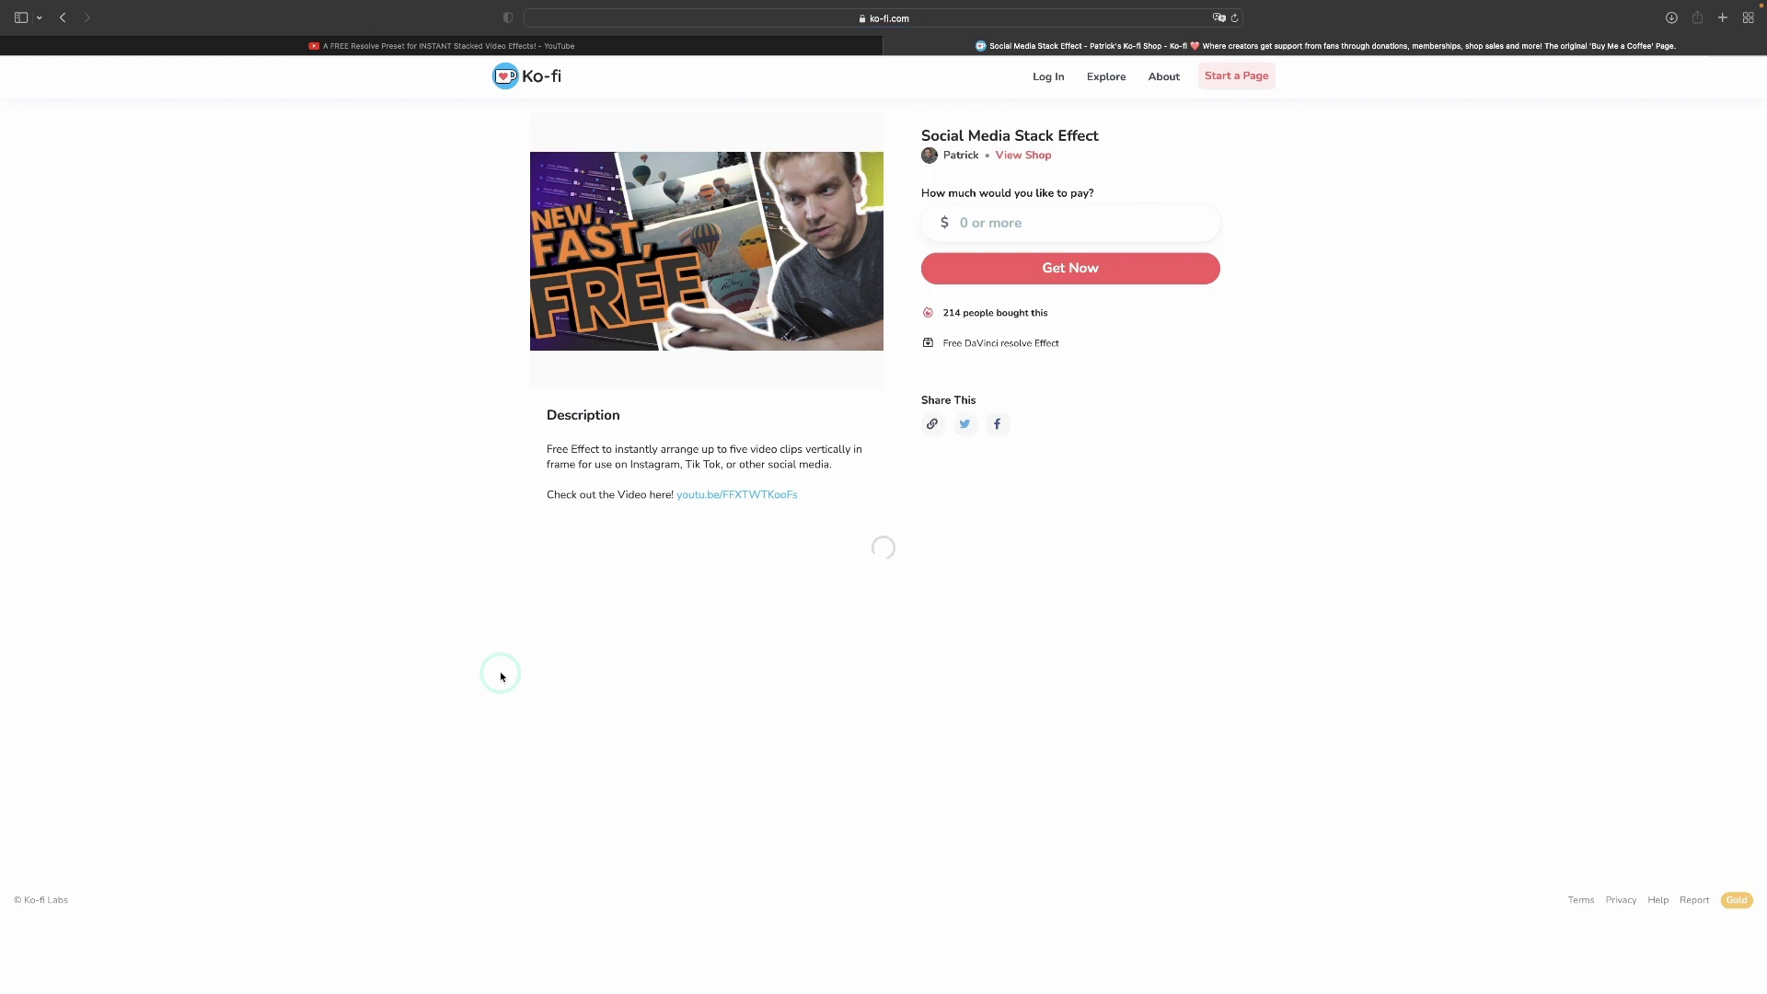
Set the pay amount for the Social Media Stack Effect to $0 and proceed to checkout
left_click(502, 676)
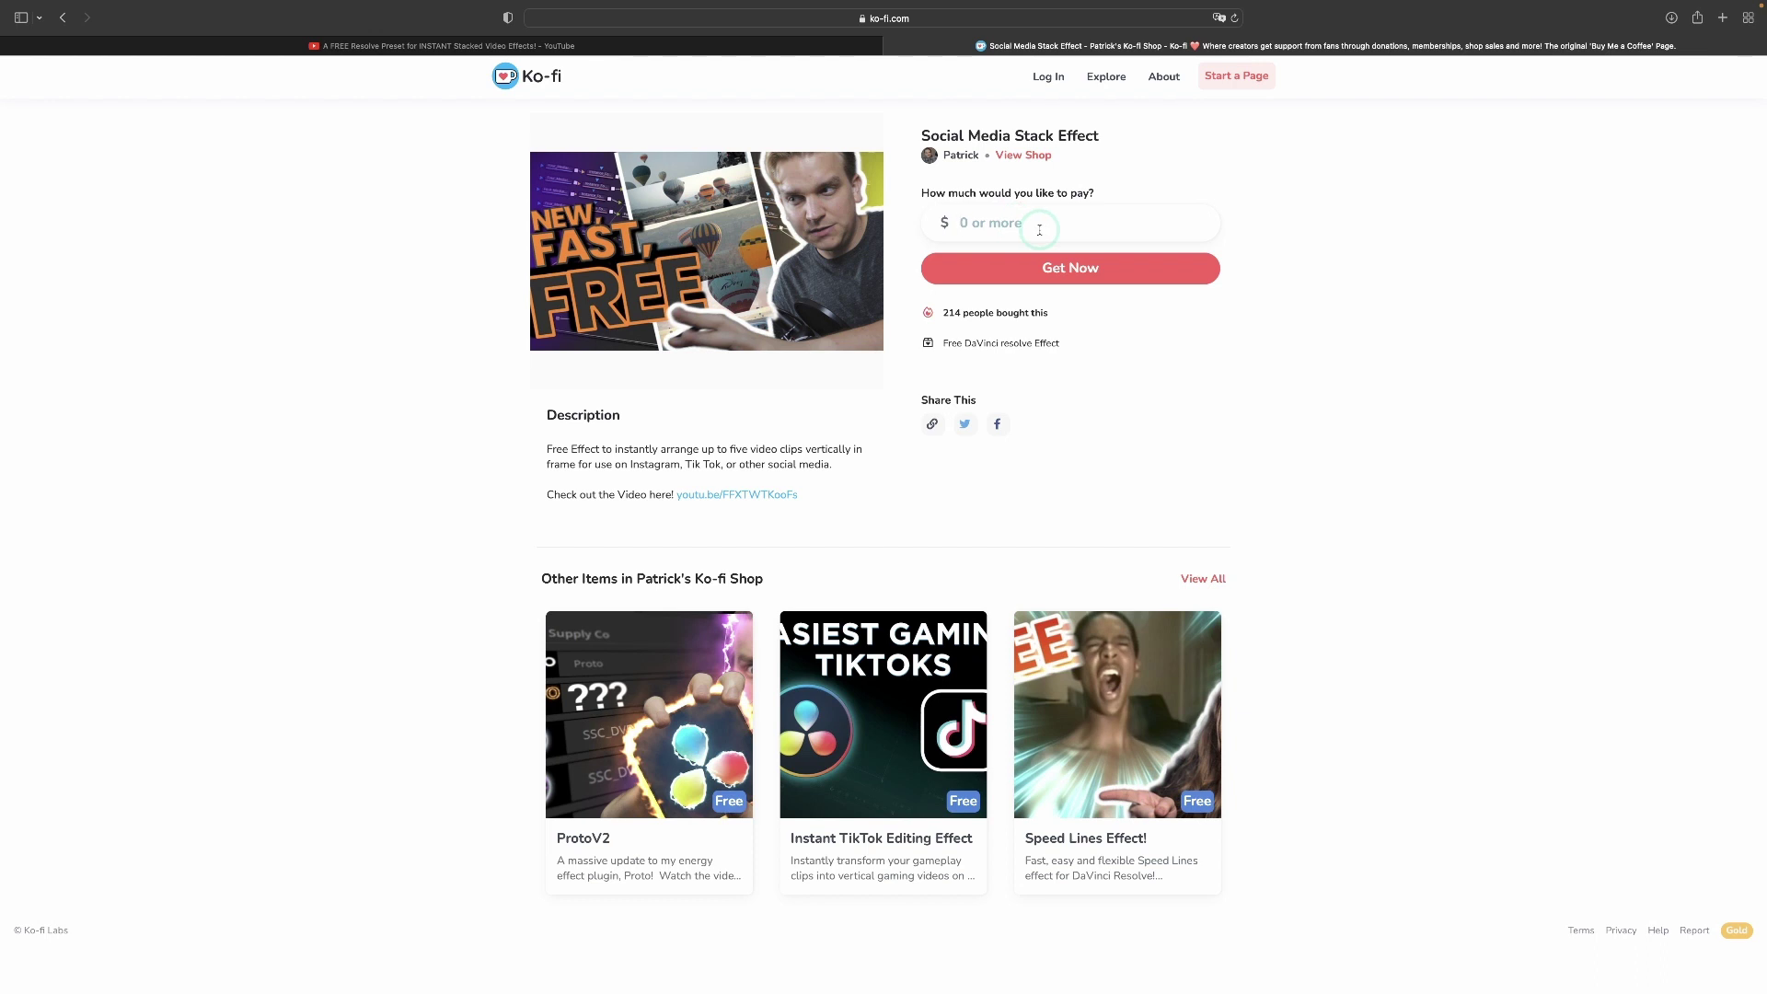
left_click(1039, 230)
type("0")
left_click(1098, 276)
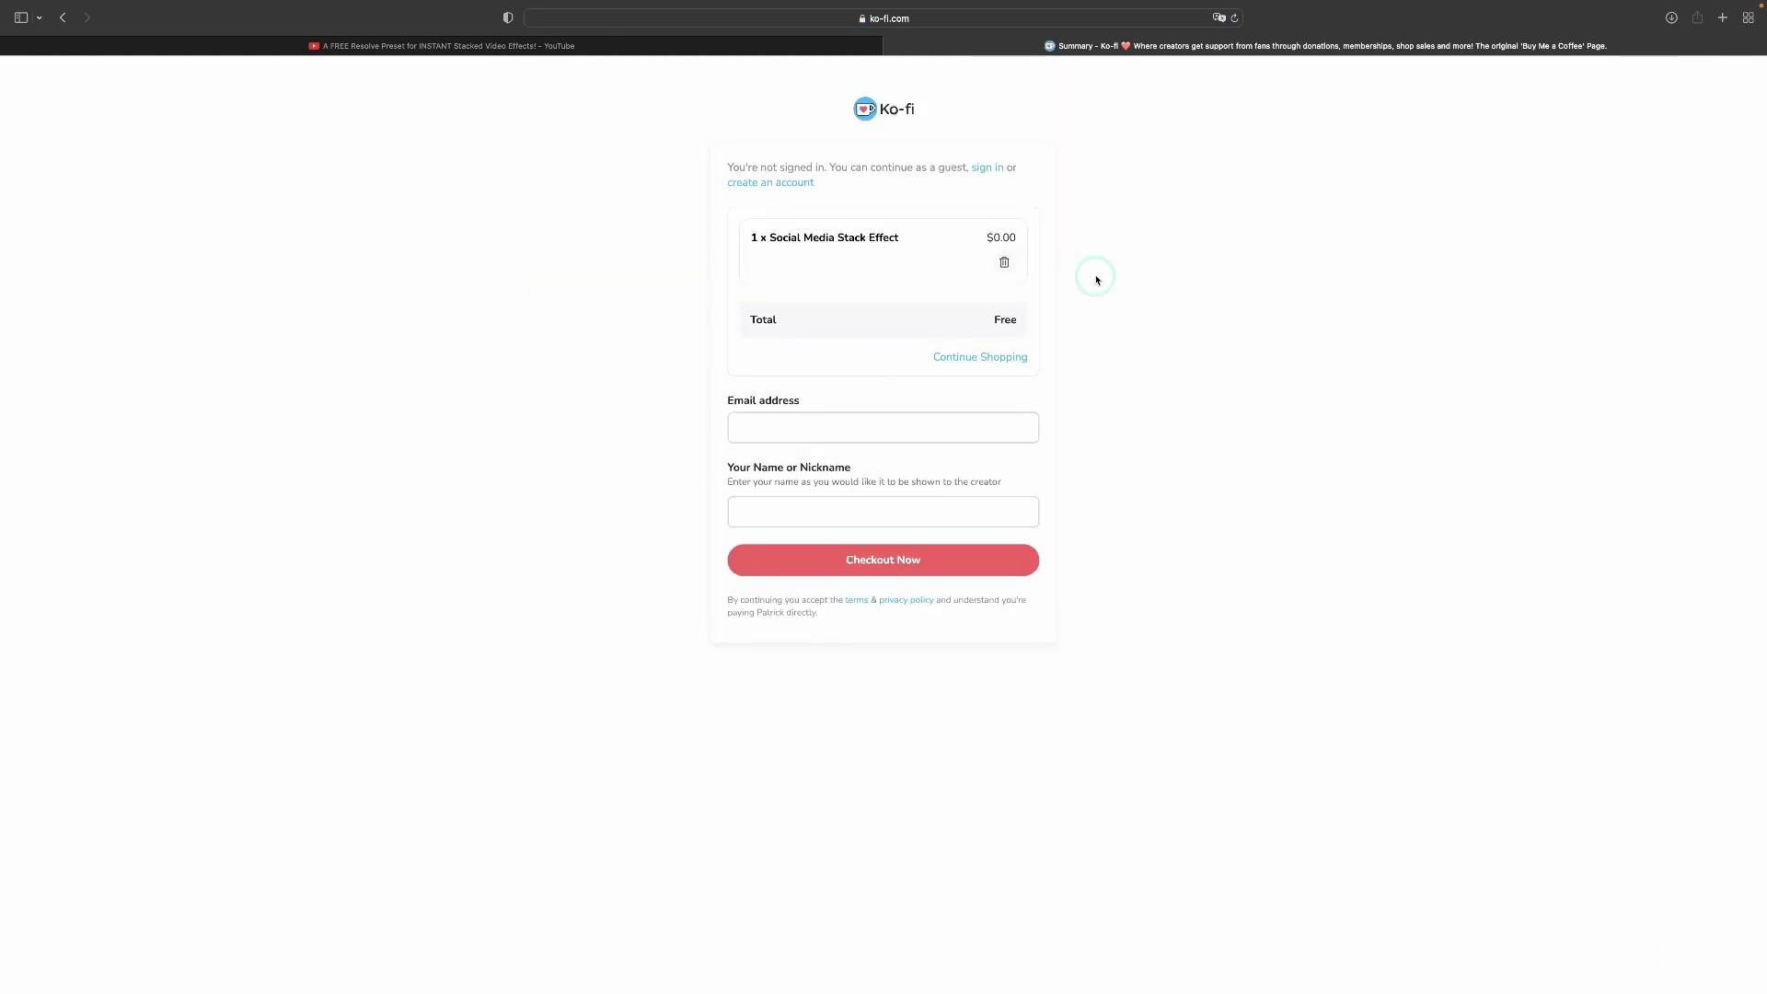
Fill in the e-mail address and name fields and submit the $0.00 order
left_click(814, 429)
left_click(881, 513)
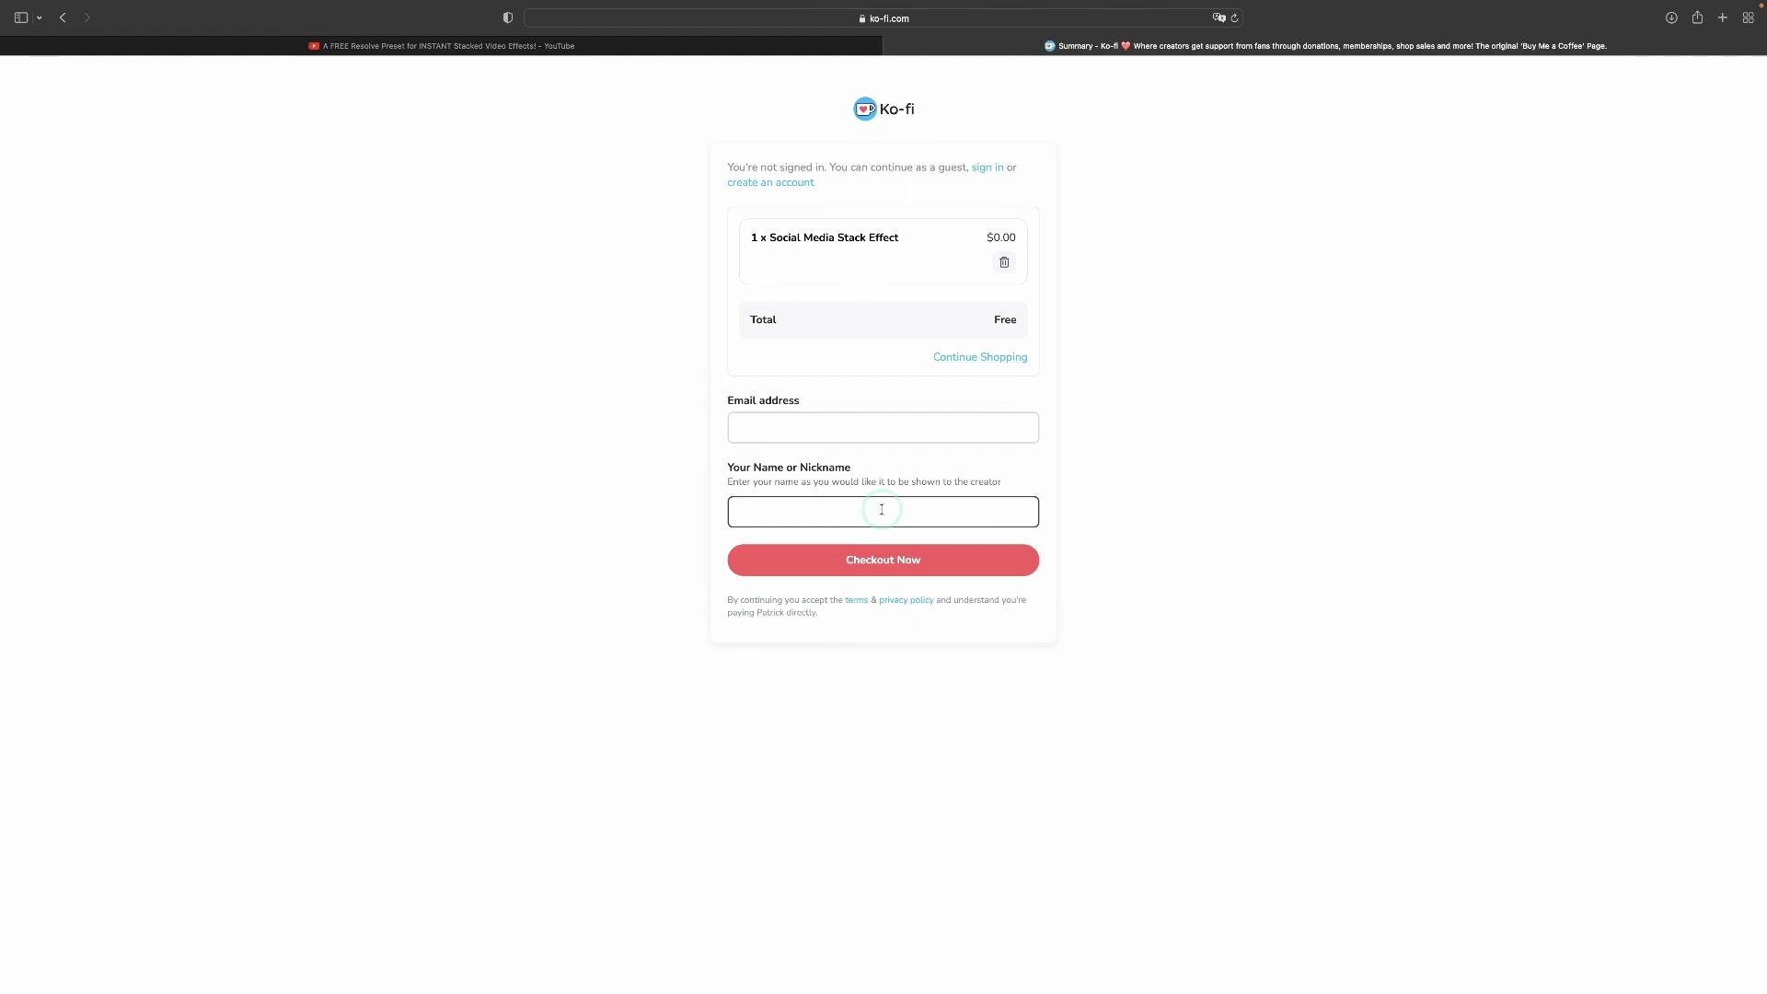
left_click(931, 570)
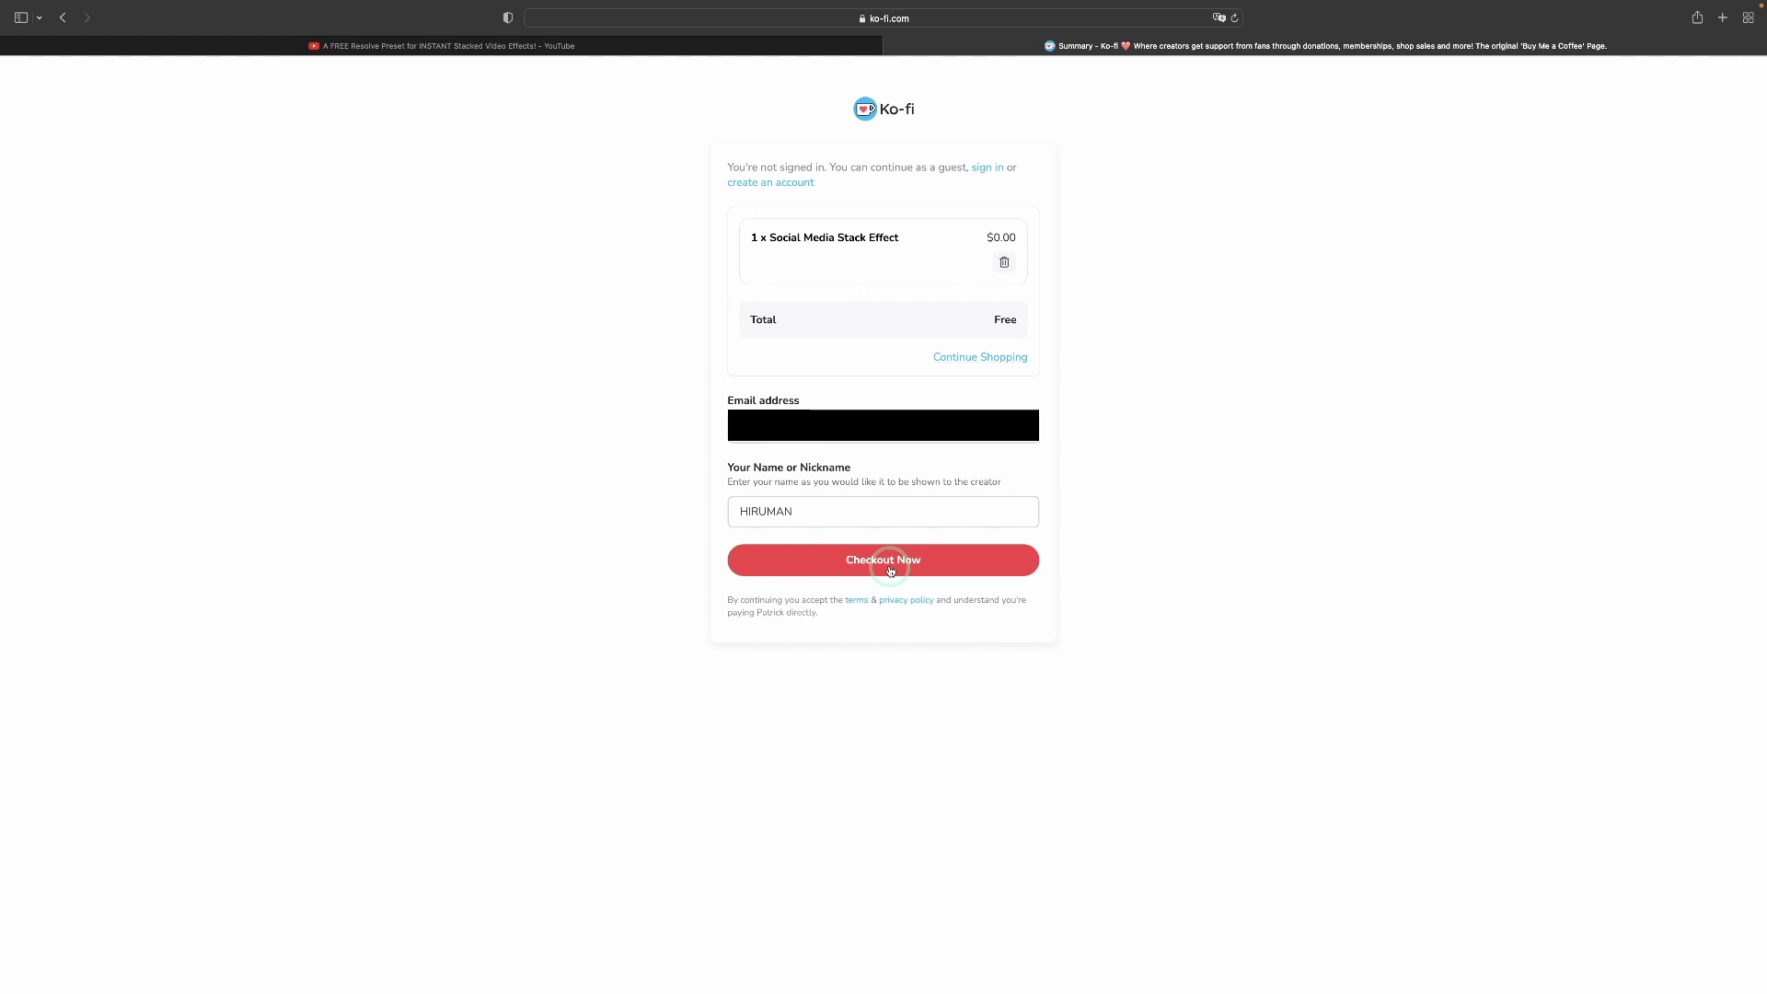
left_click(862, 567)
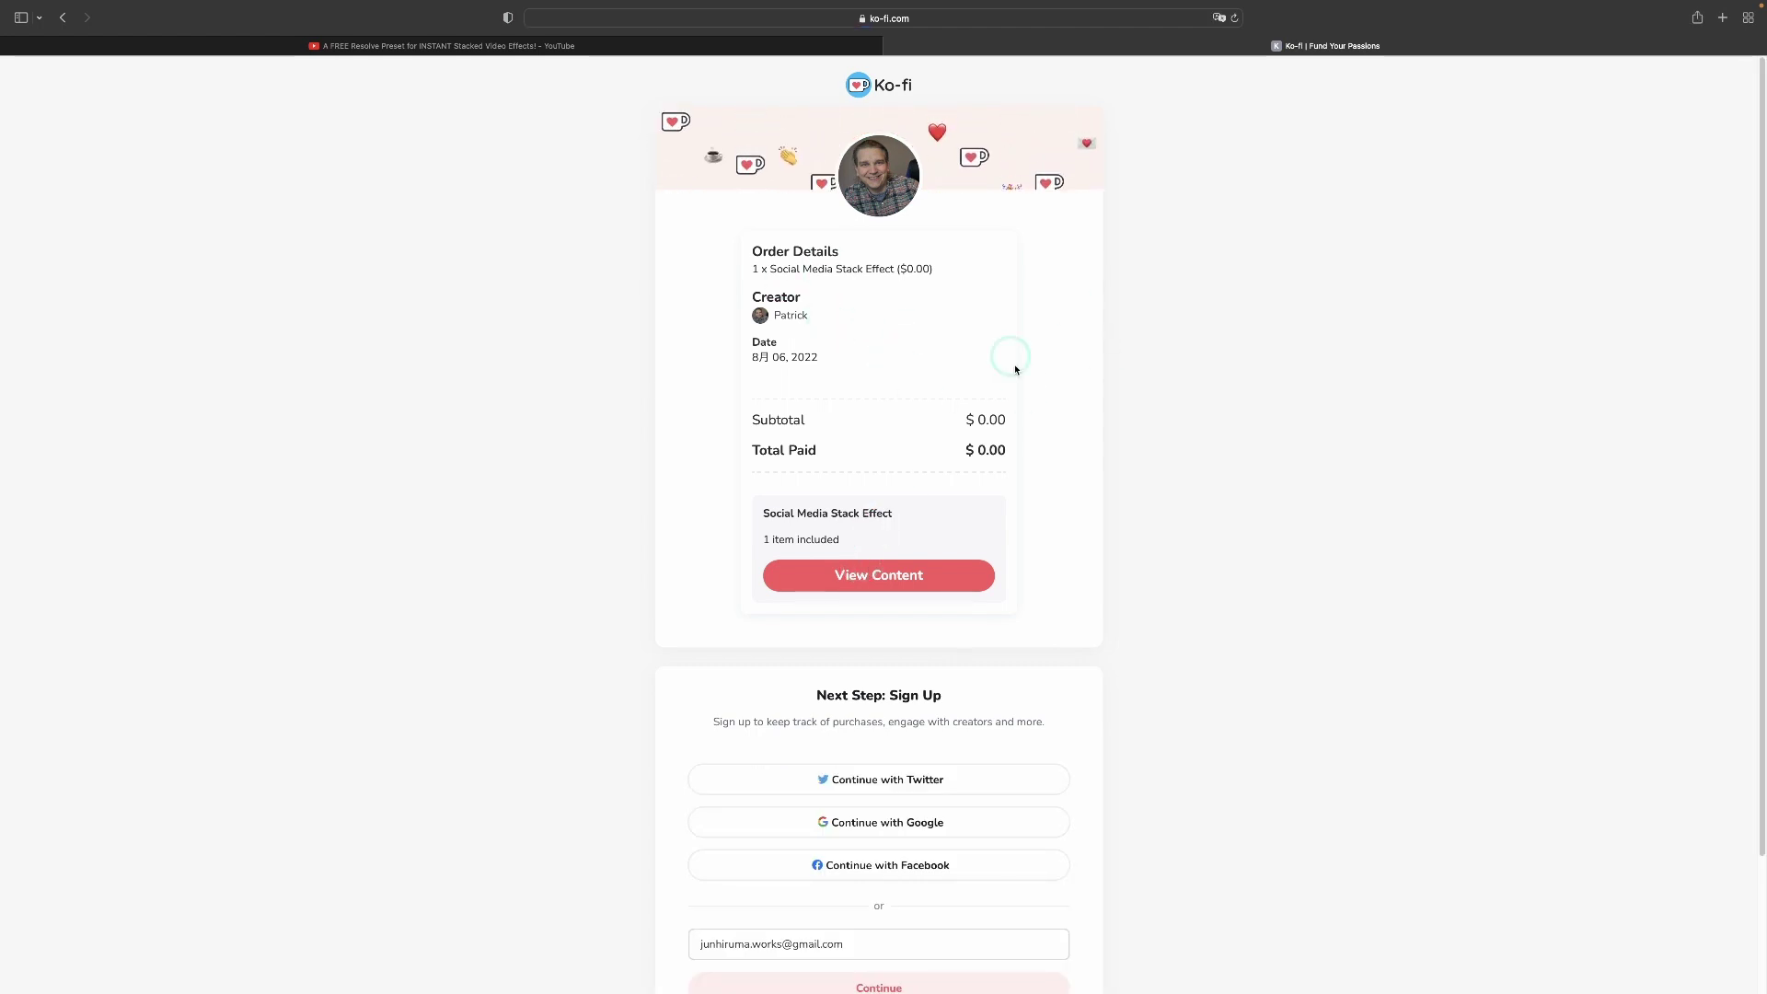
Download SSC_MobileStack.drfx from the order's content list and open it to install into Resolve
left_click(948, 576)
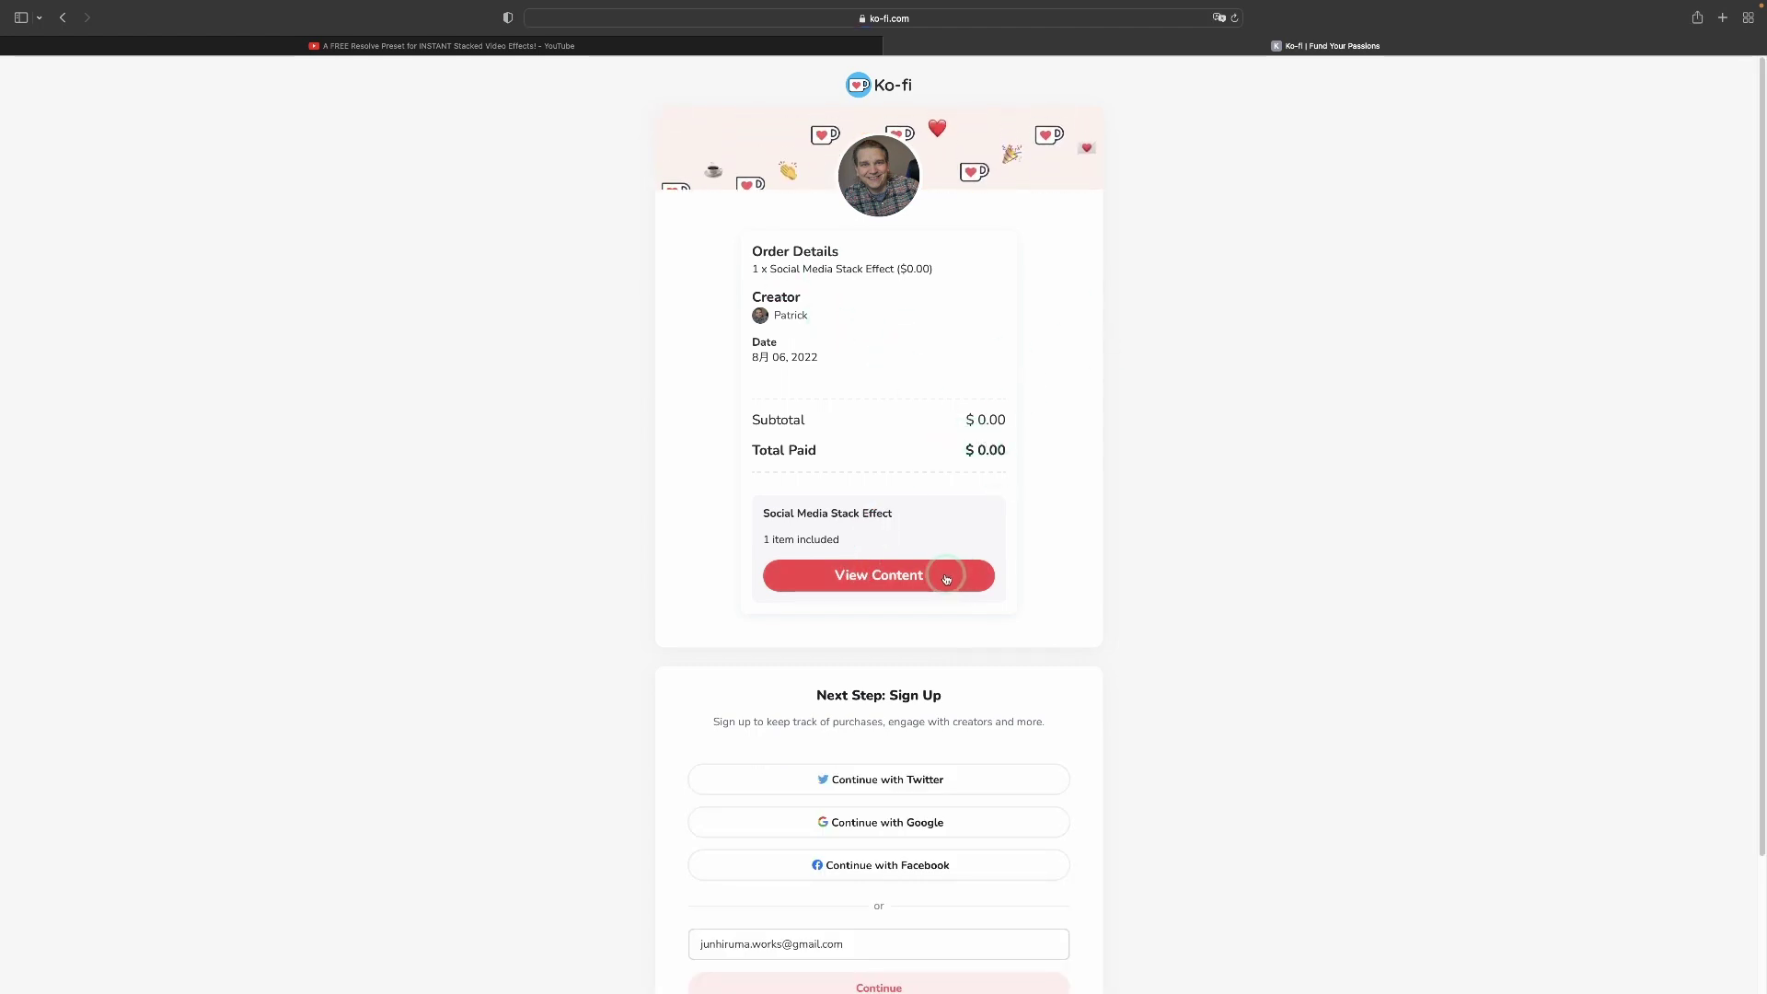
left_click(947, 580)
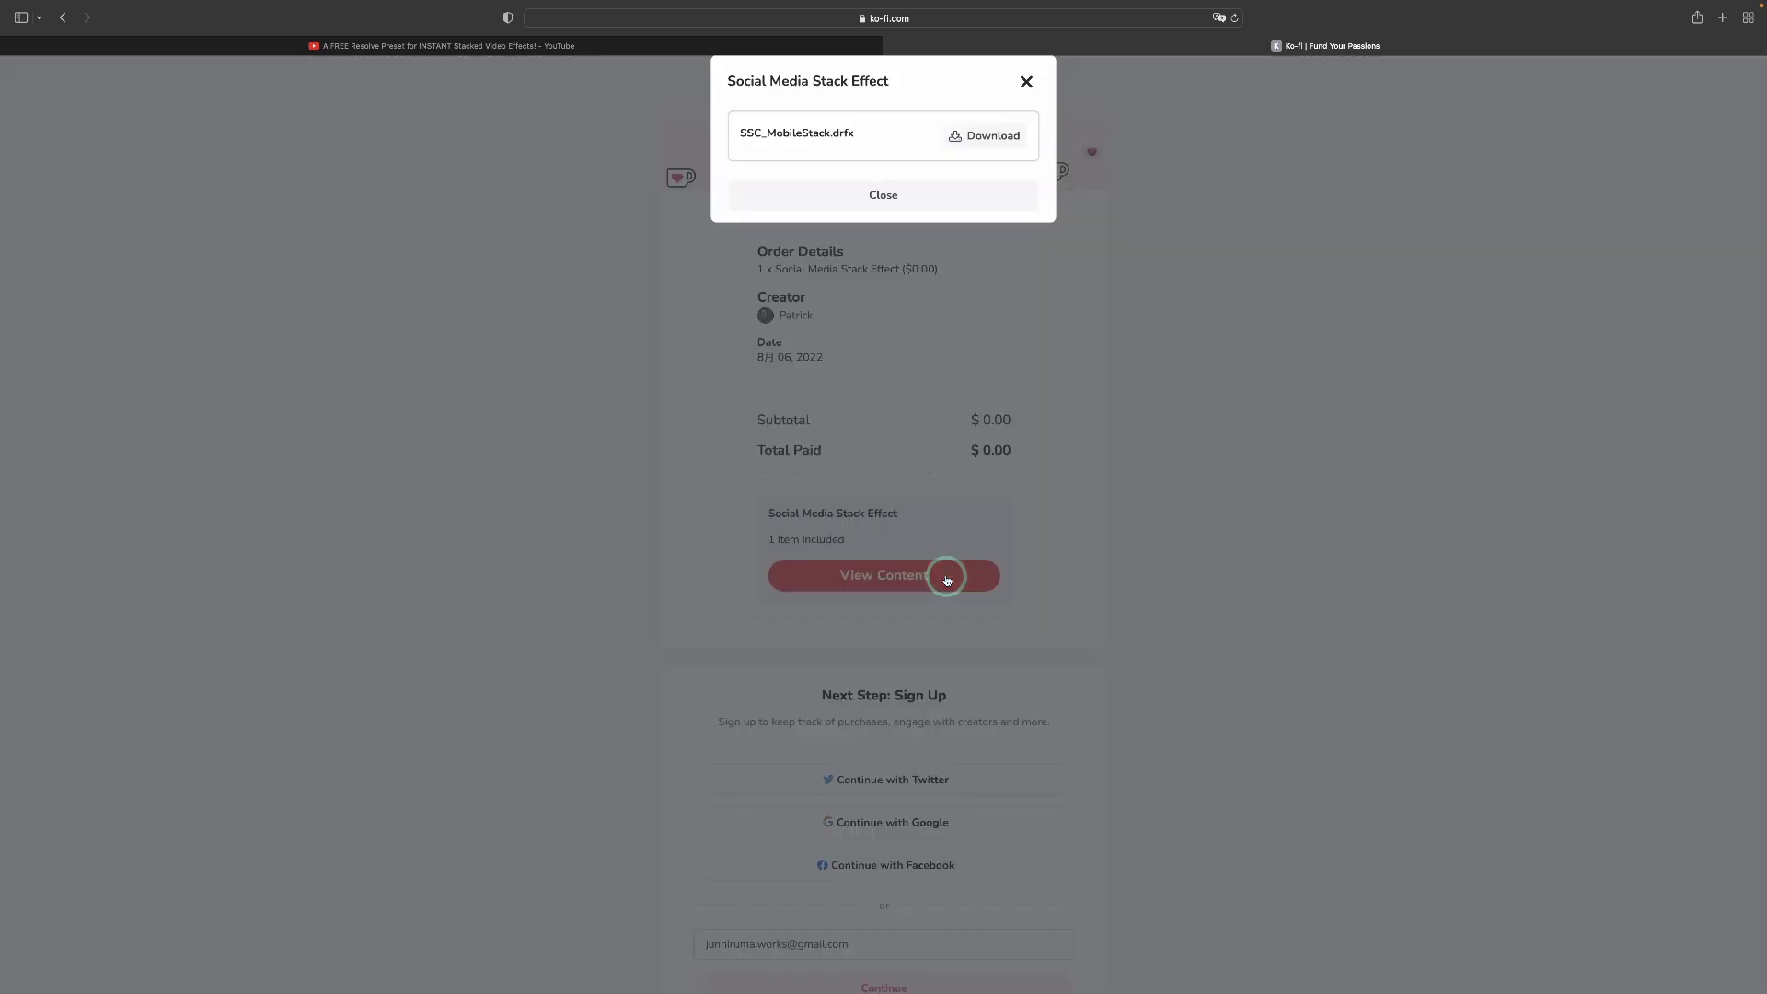
left_click(985, 131)
left_click(985, 134)
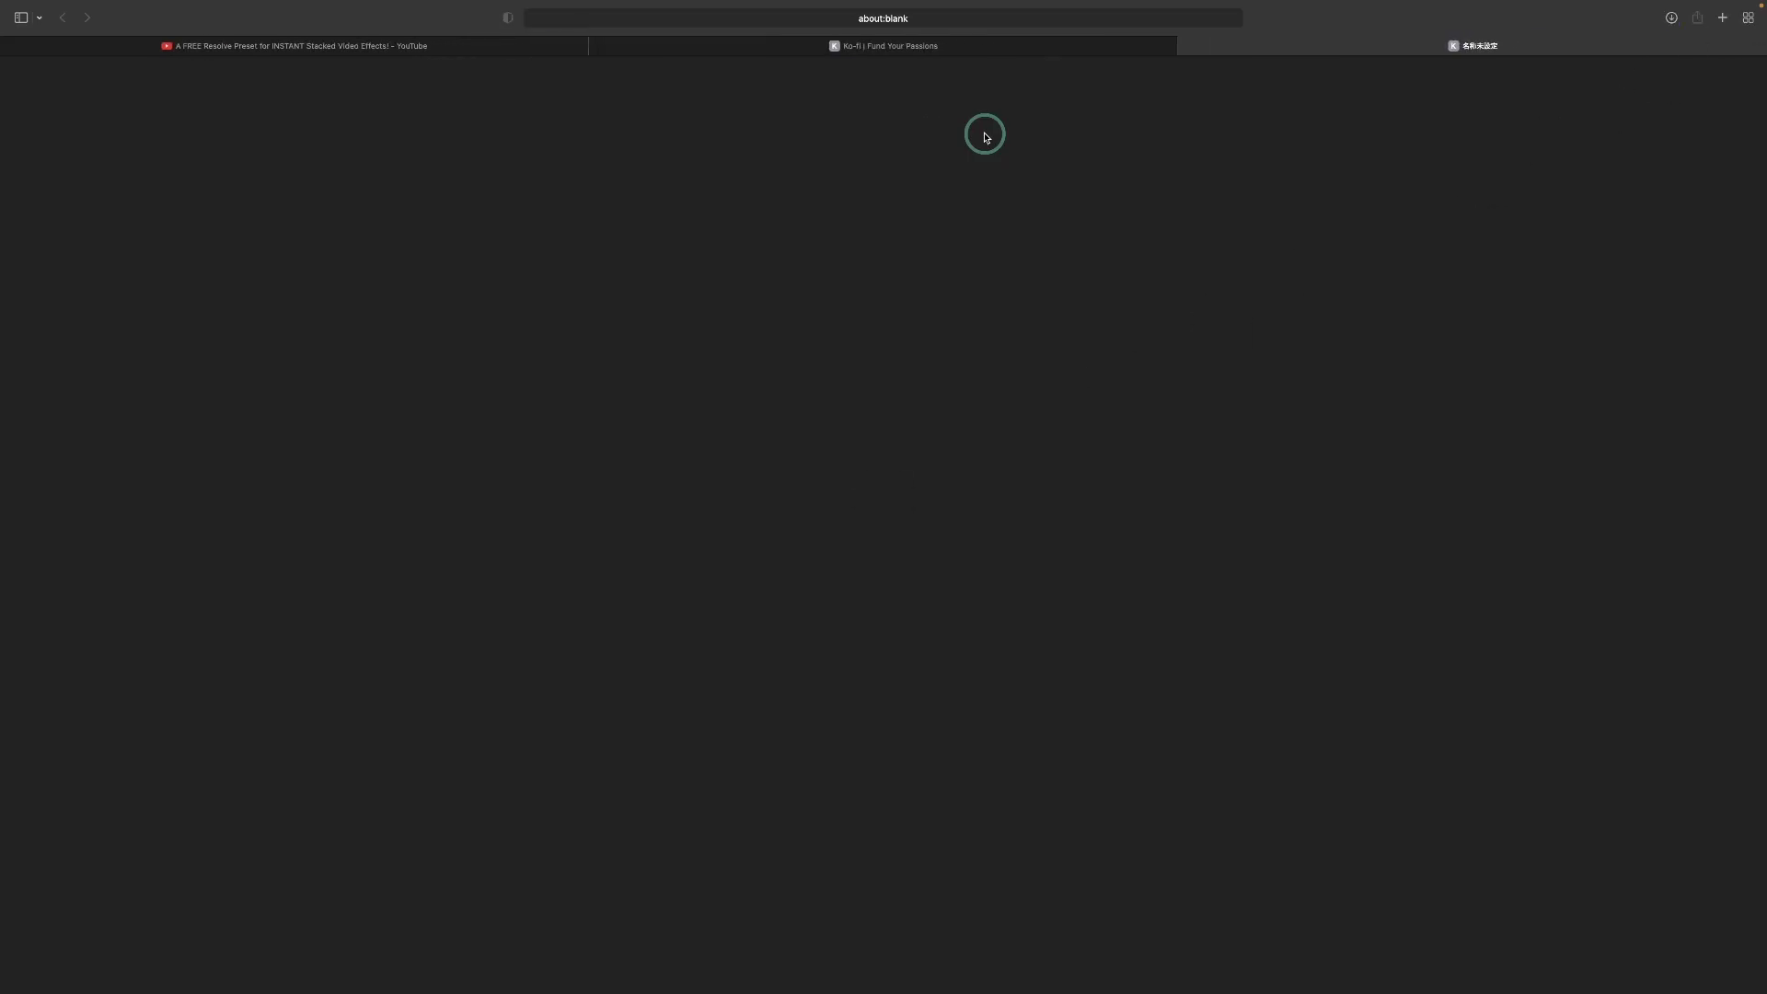
left_click(1455, 174)
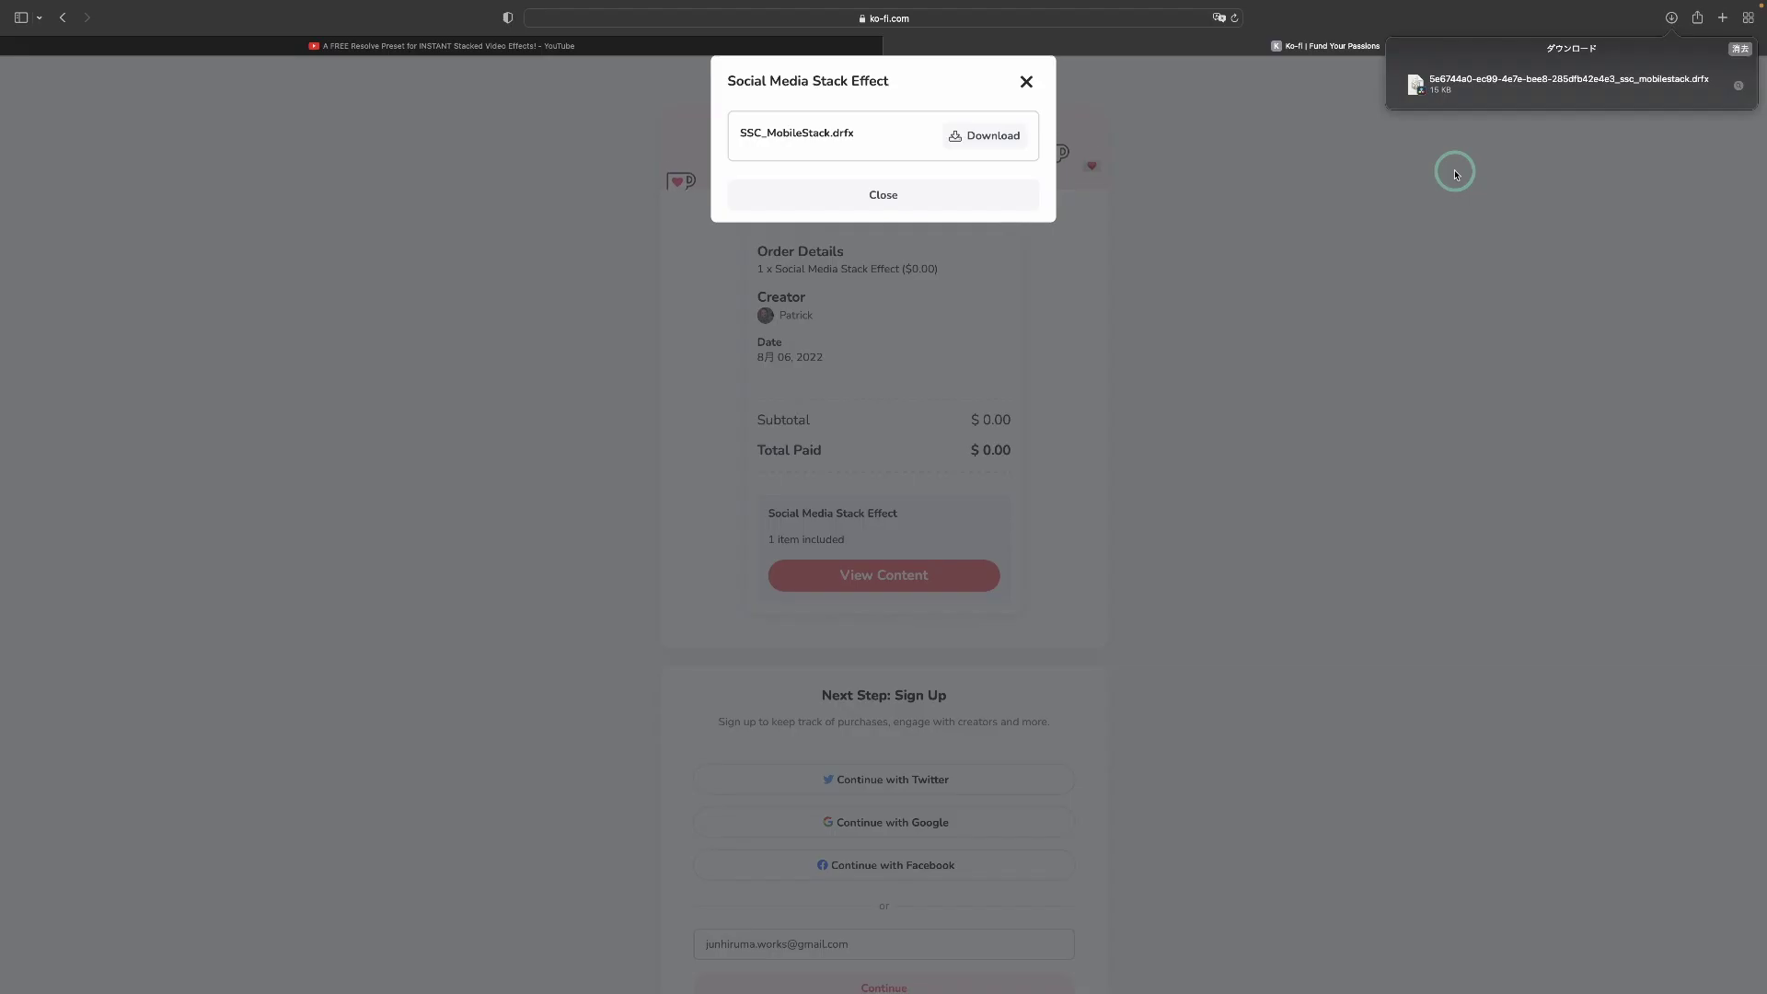
double_click(1479, 86)
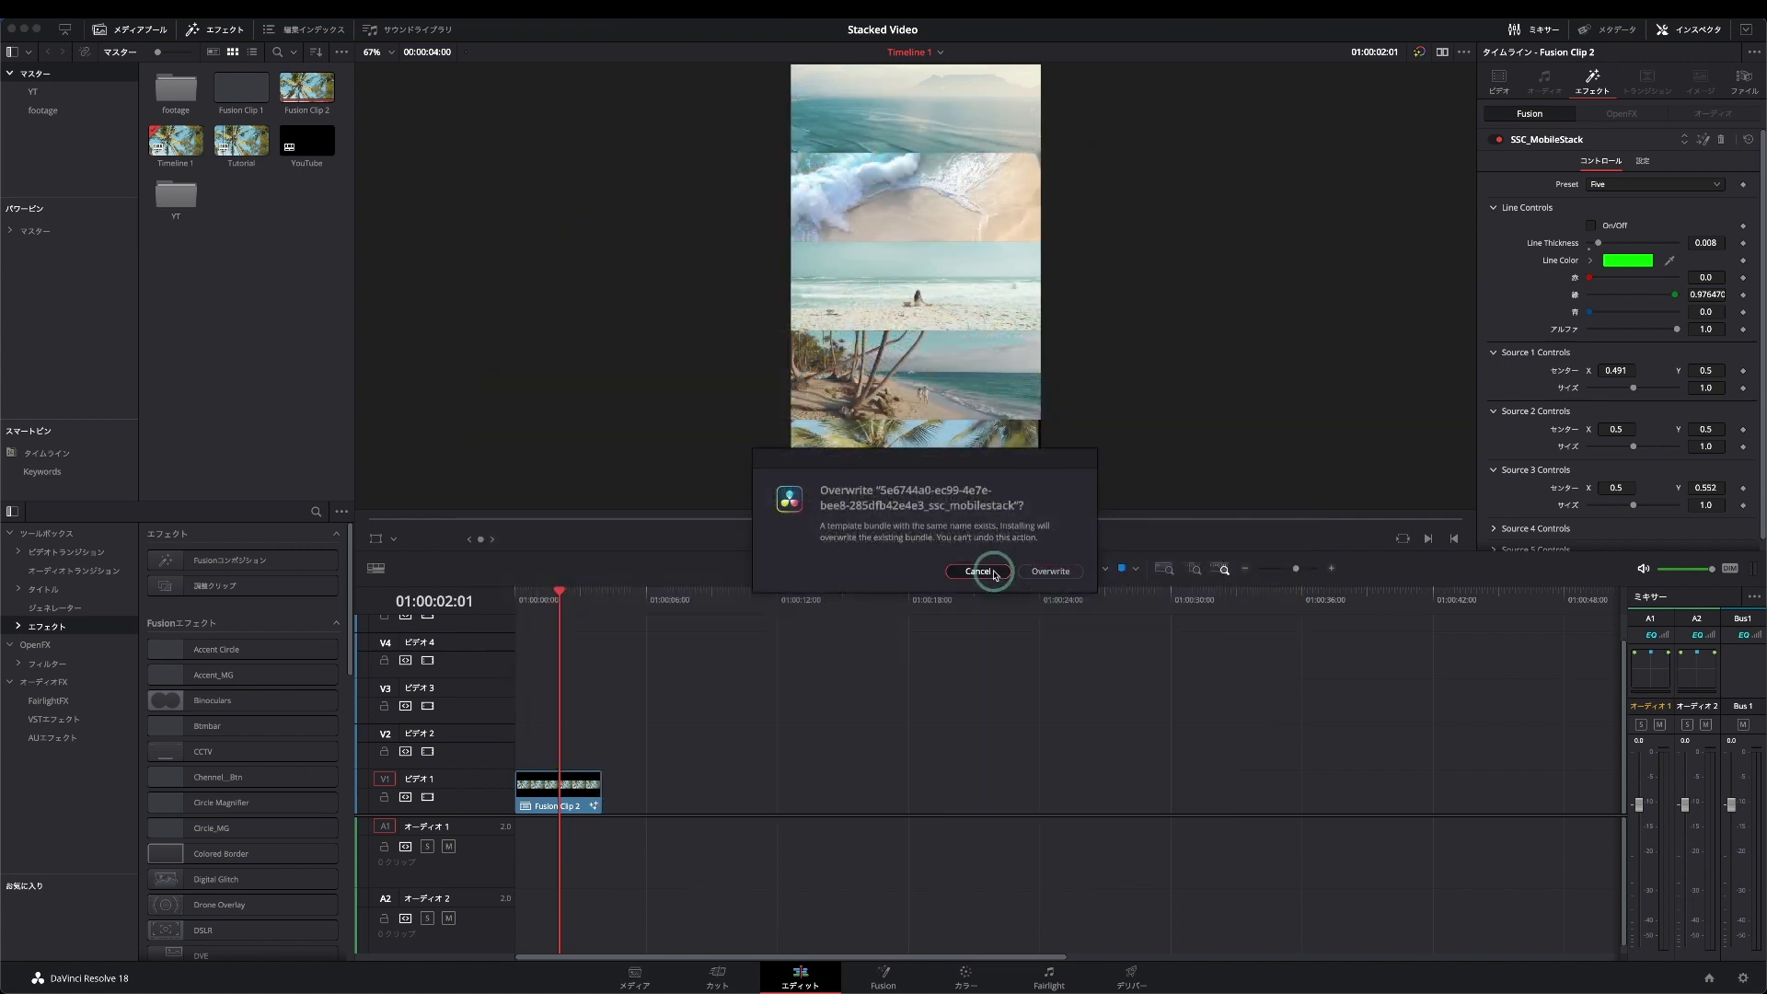
Cancel the ssc_mobilestack bundle overwrite prompt and select the Tutorial timeline in the media pool
left_click(996, 570)
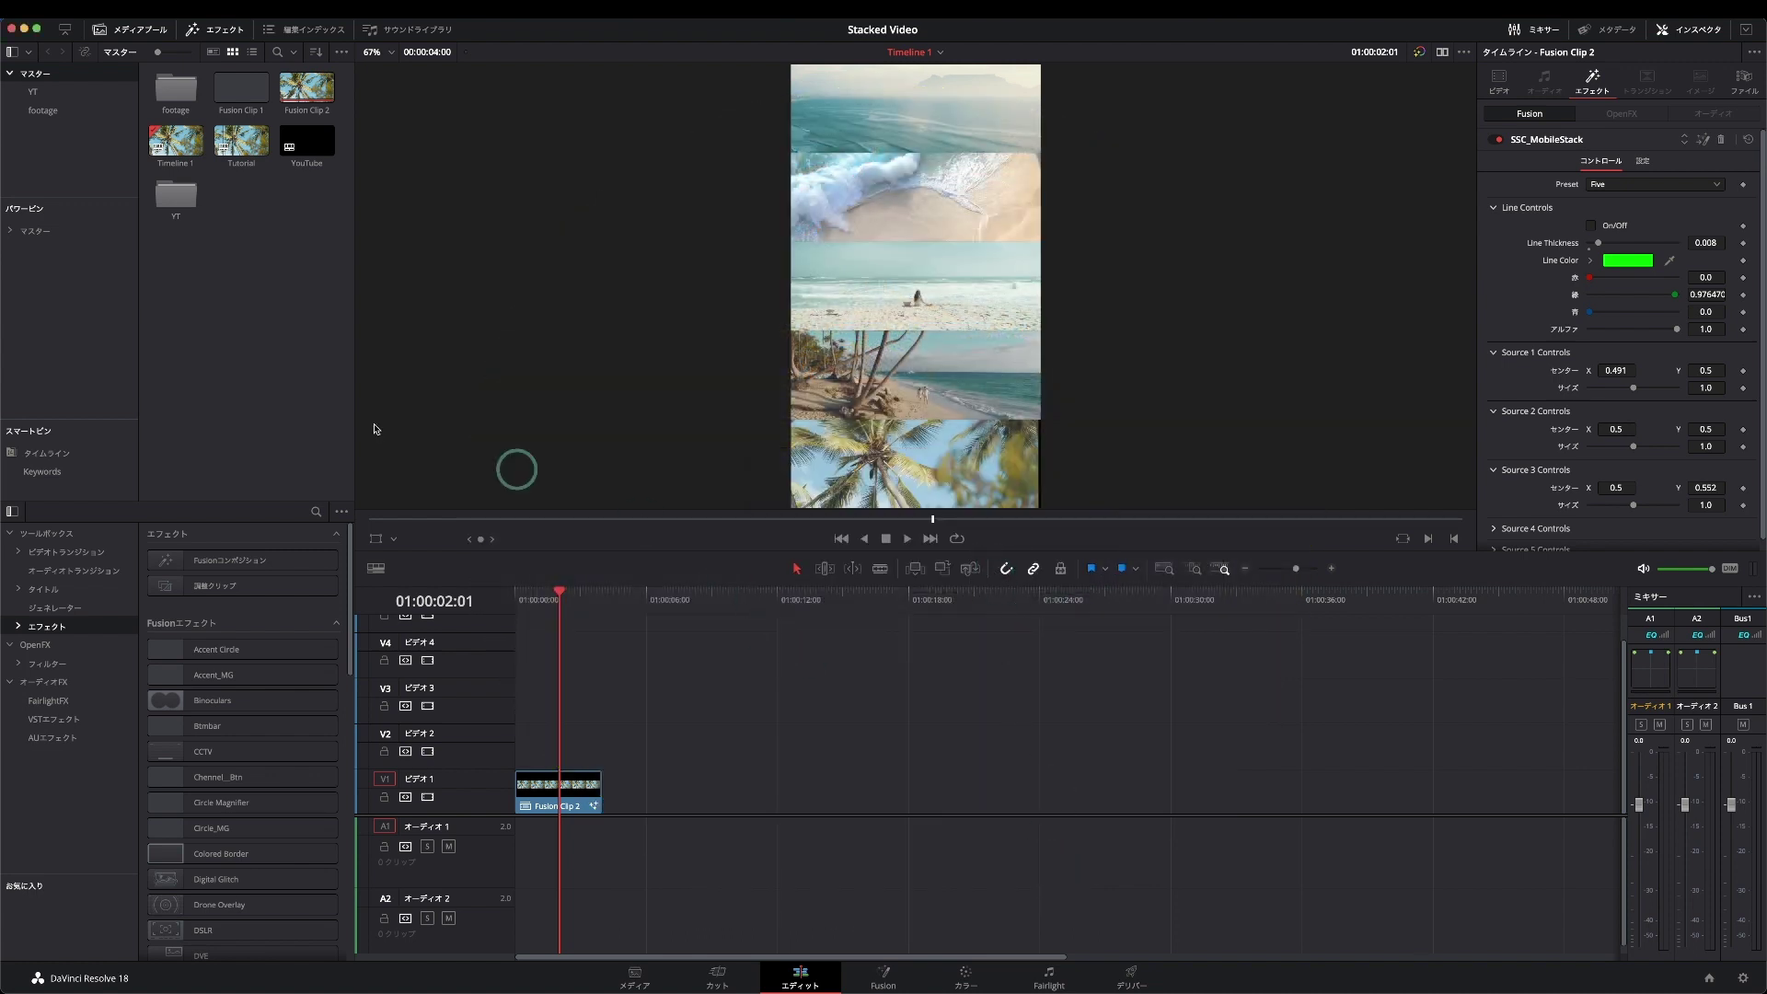
left_click(254, 149)
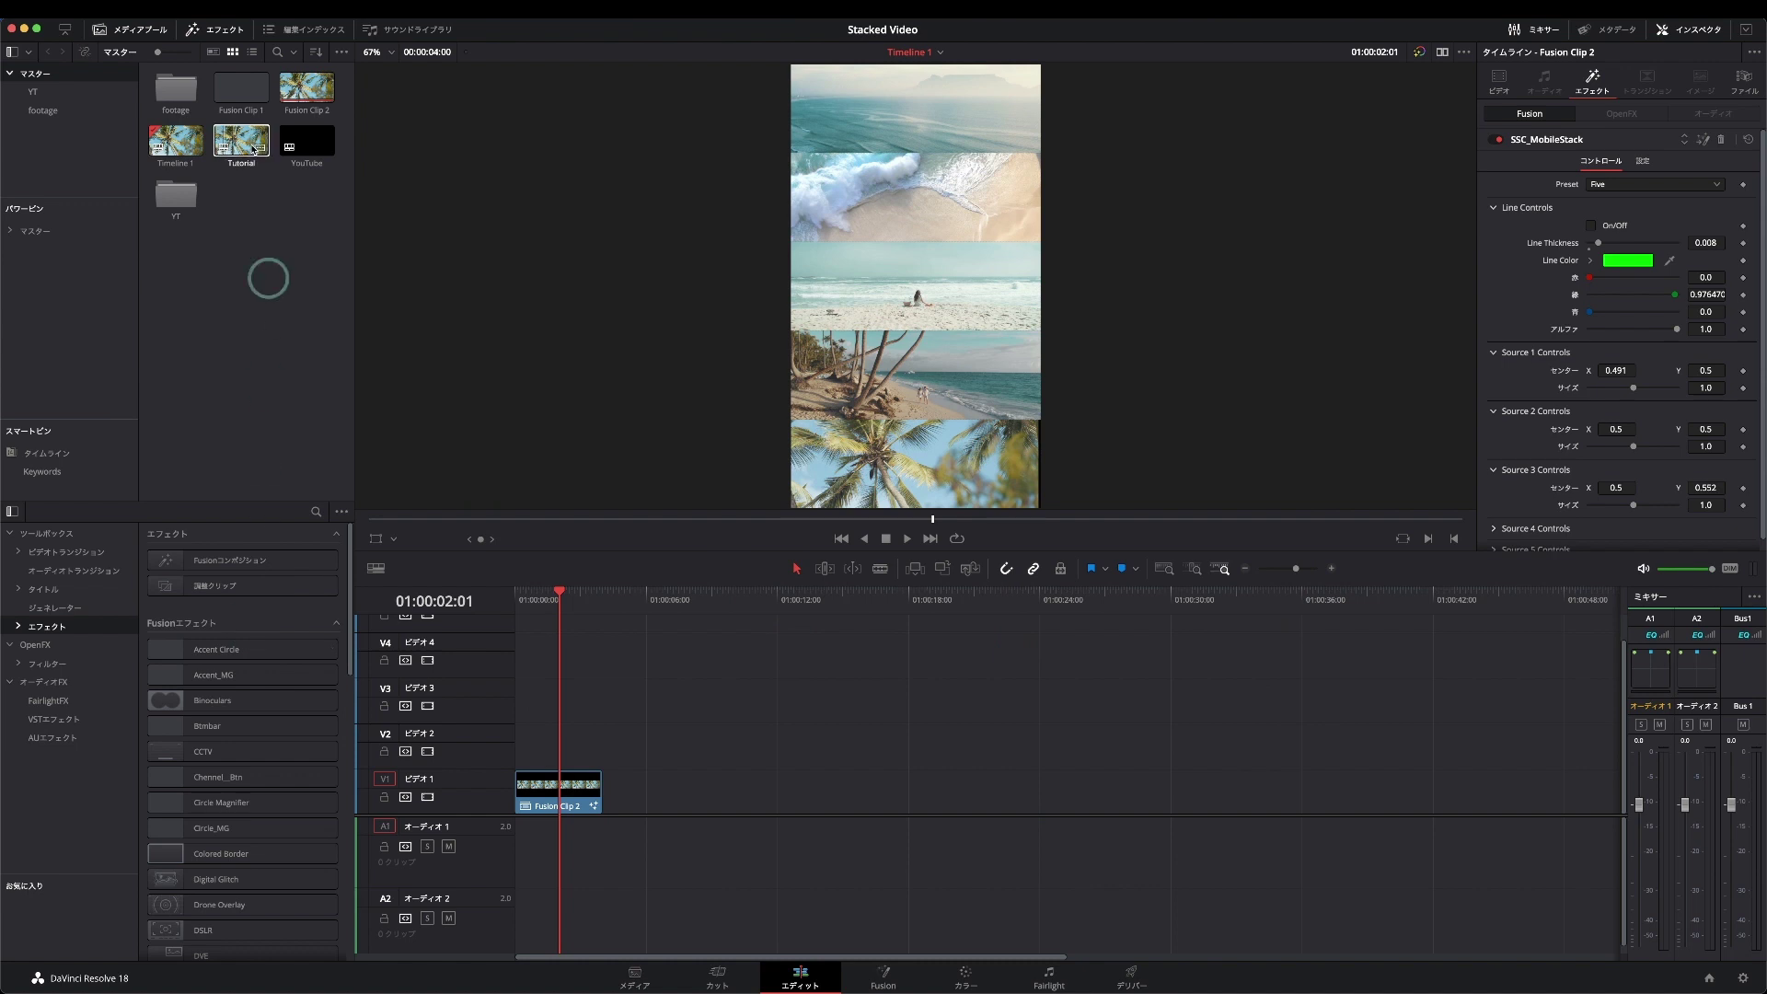
left_click(225, 30)
left_click(227, 31)
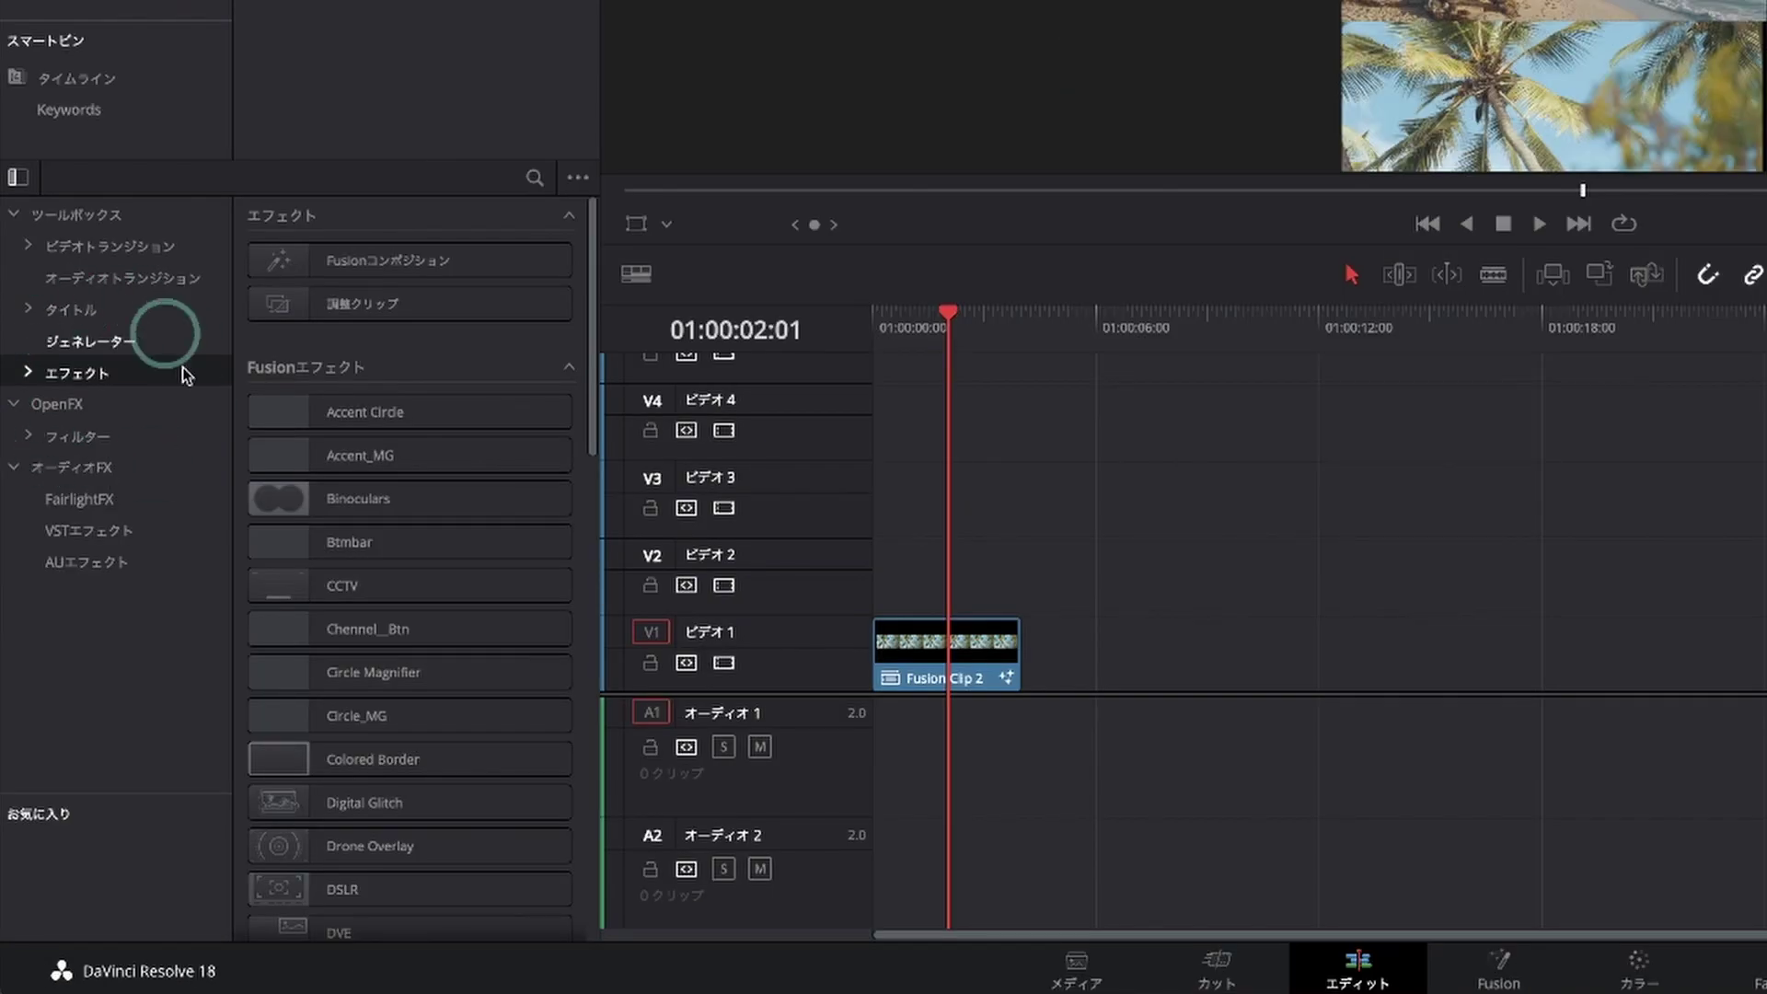
Browse the Toolbox Effects list down to SSC_MobileStack under Stirling Supply Co
left_click(107, 375)
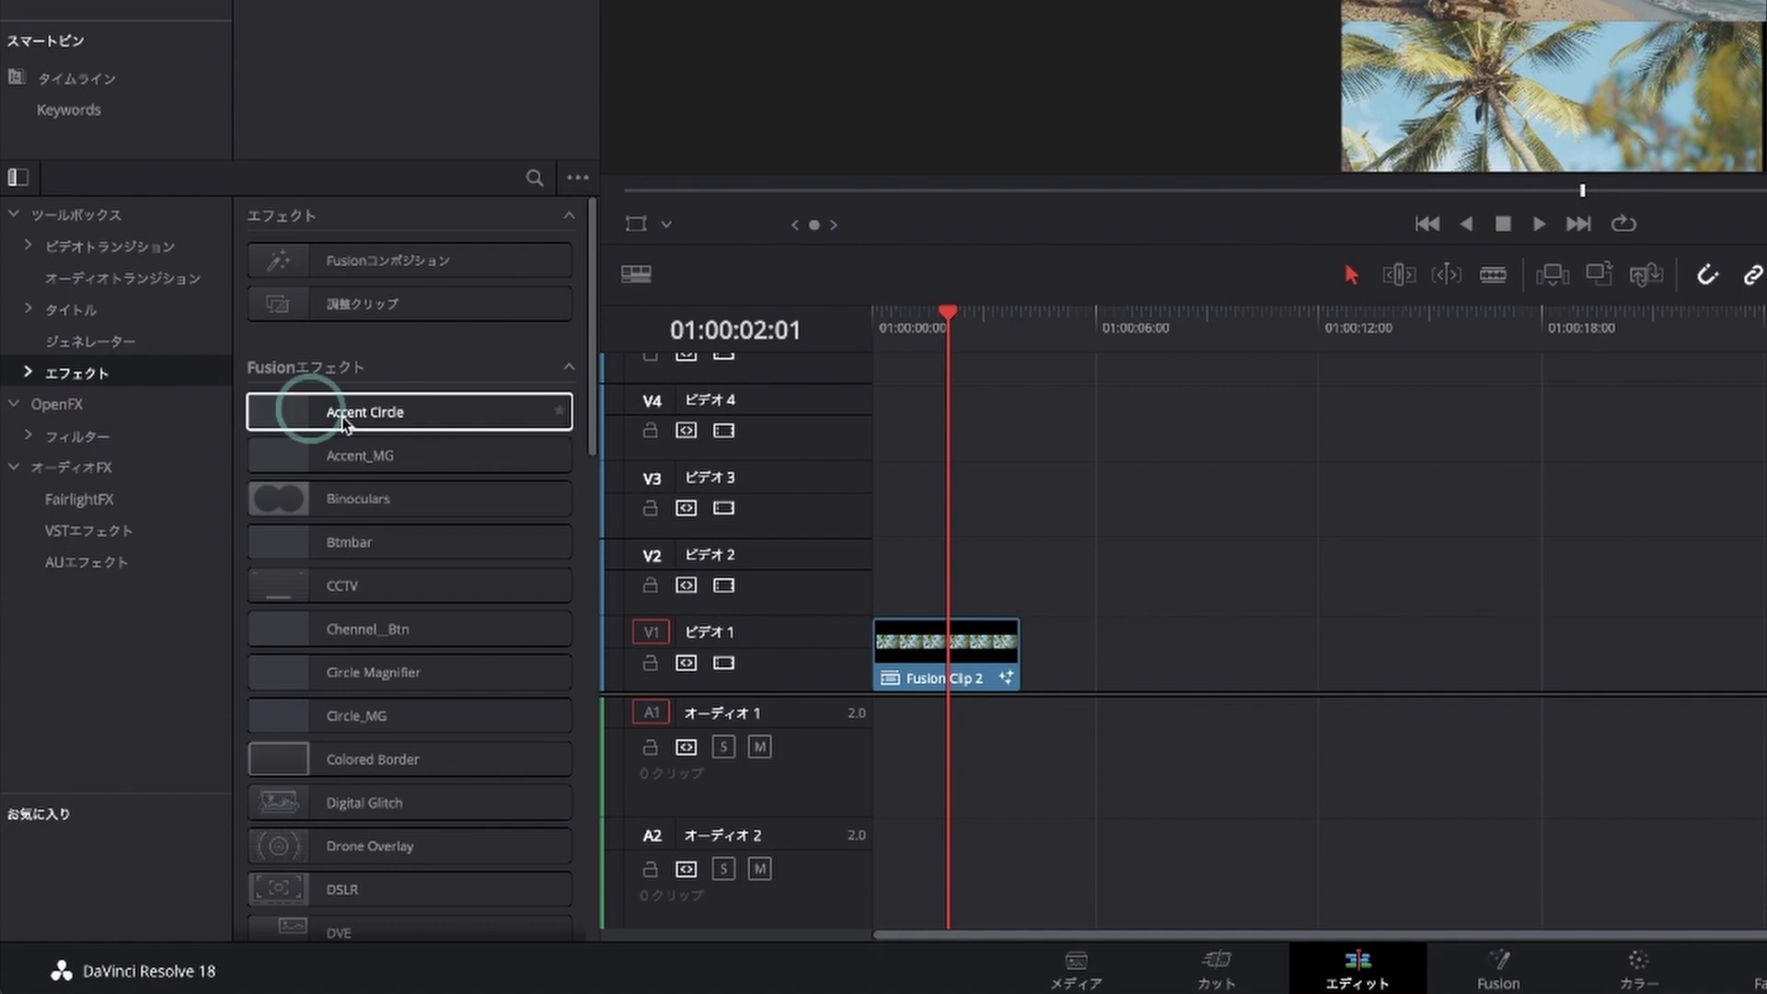
scroll(368, 423, "down", 10)
left_click(370, 437)
scroll(368, 433, "down", 3)
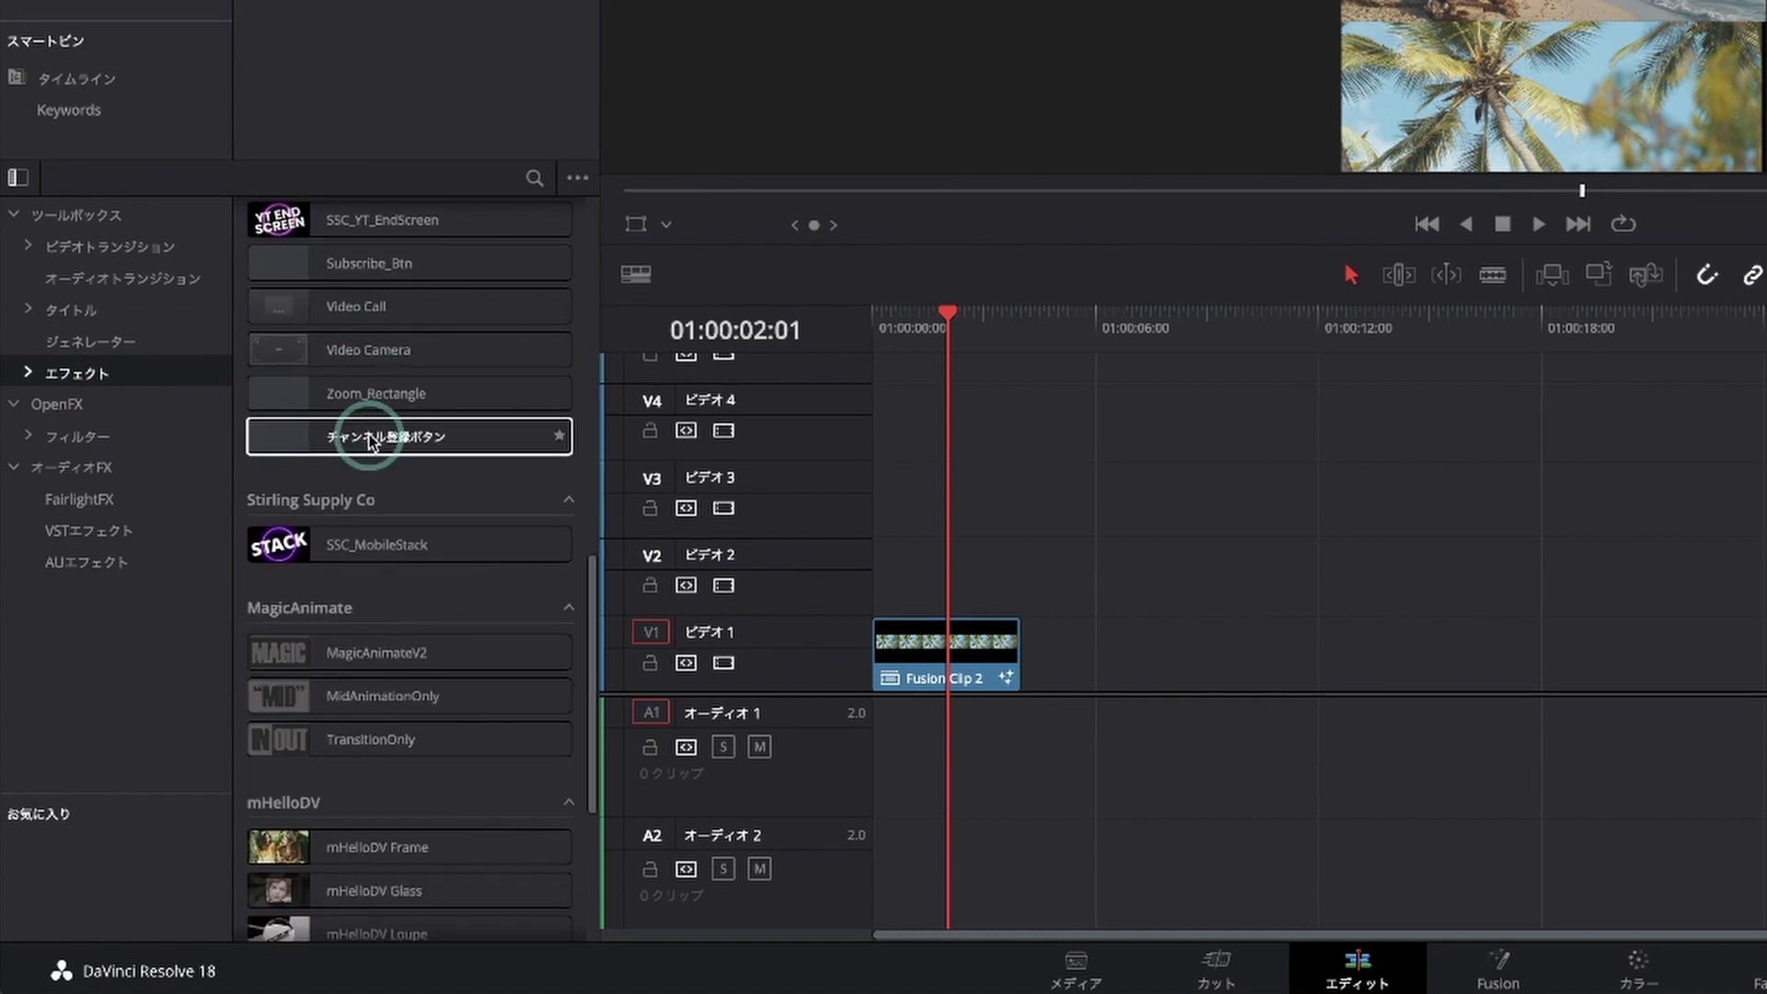
left_click(366, 558)
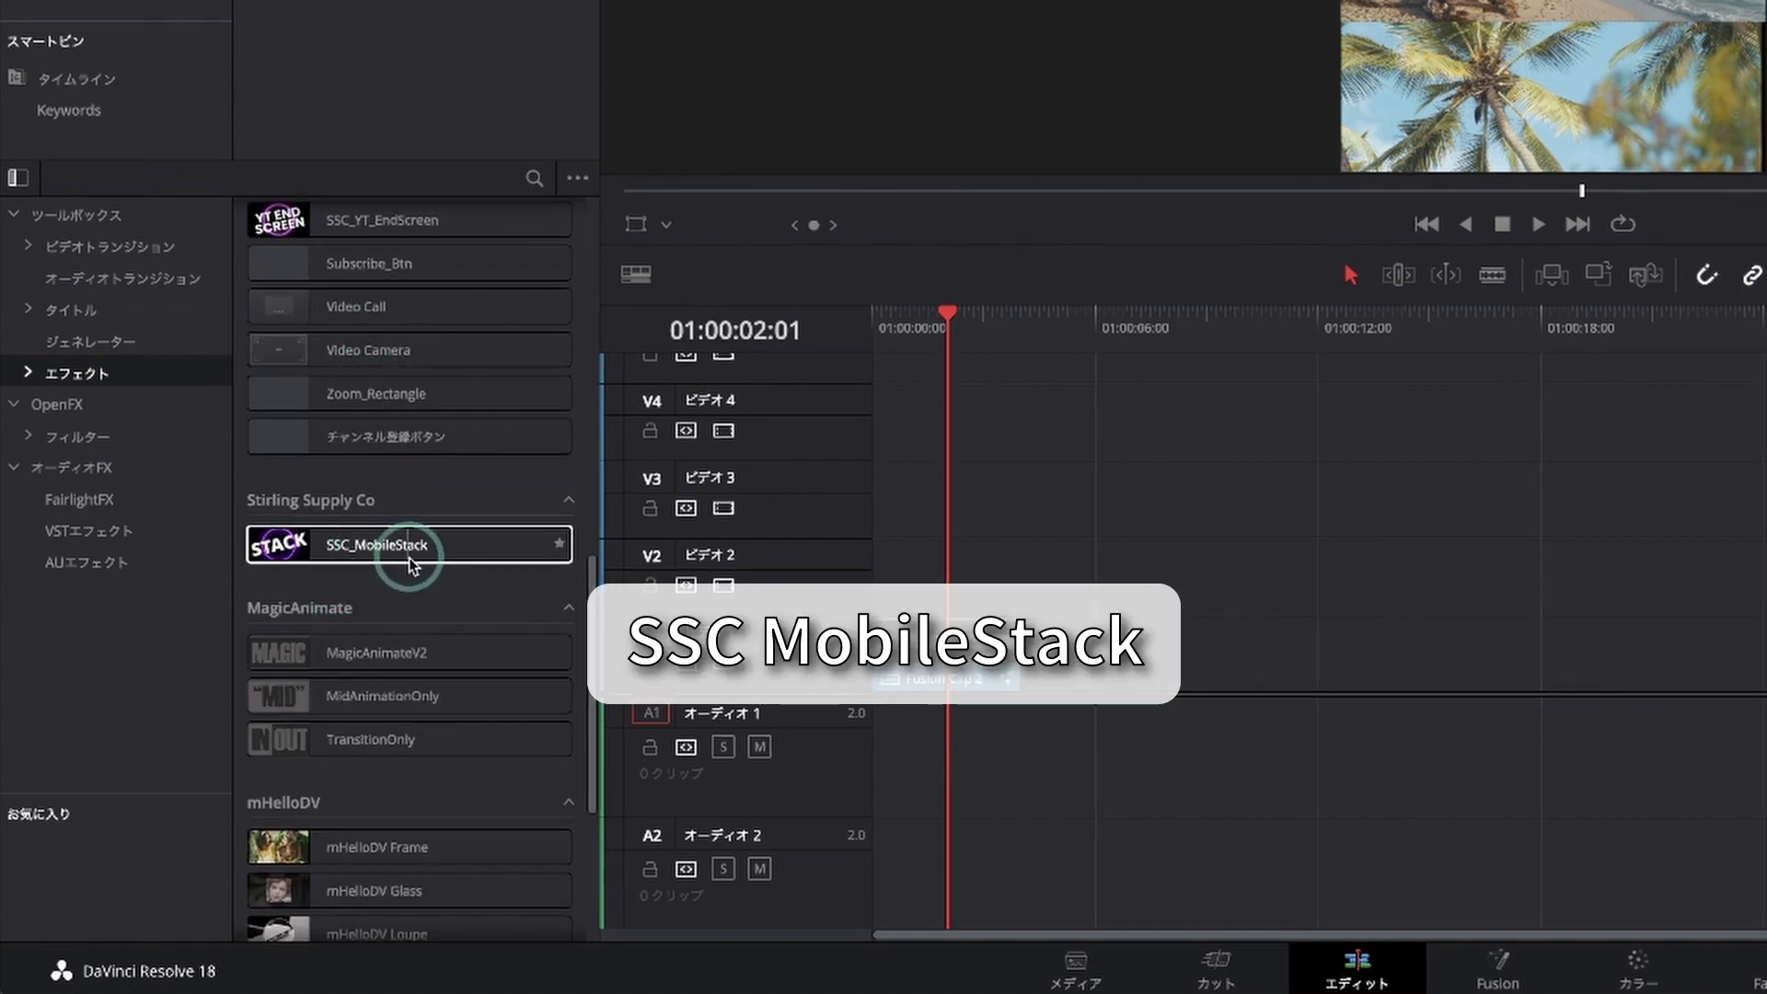